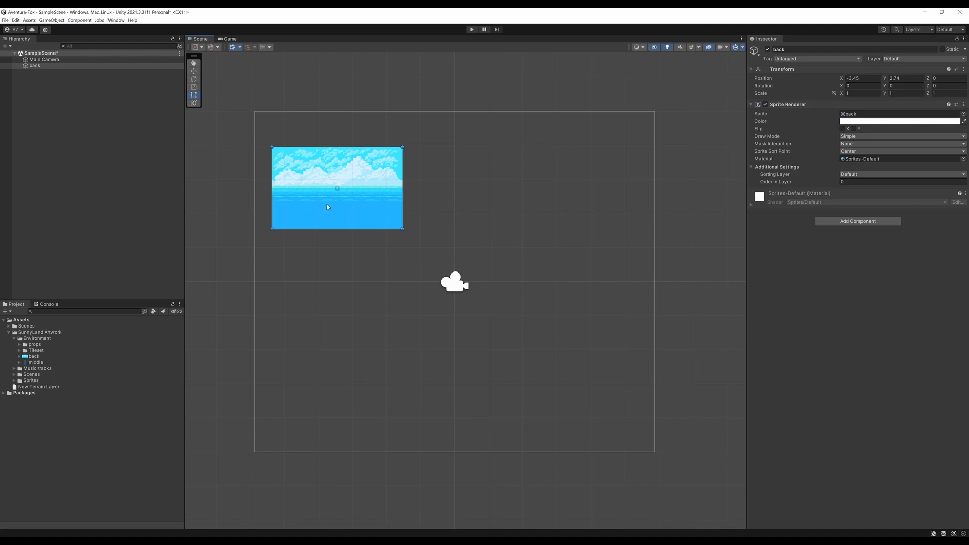
Step: Move the back sprite within the camera frame to about X 0.26, Y 2.27
{"action": "left_click_drag", "start_coordinate": [377, 180], "coordinate": [397, 219]}
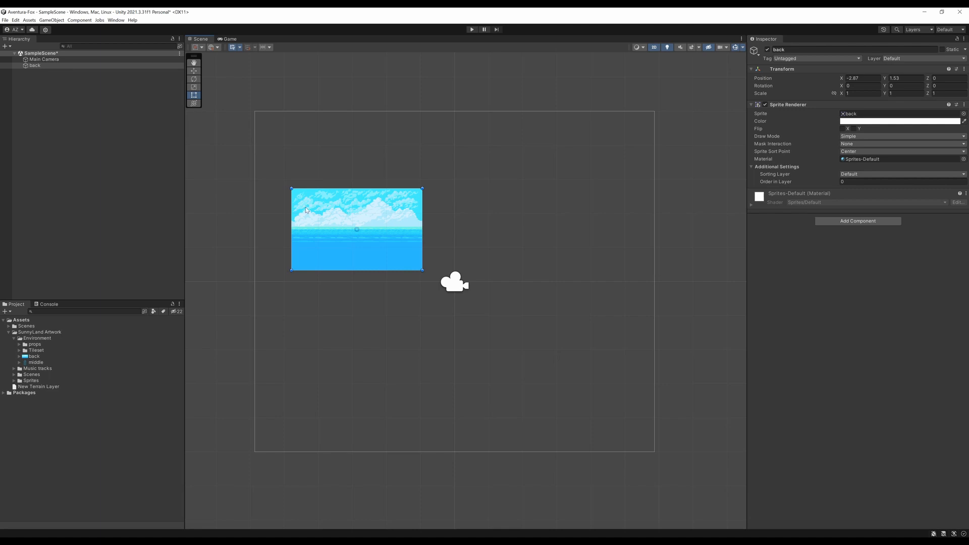
{"action": "left_click_drag", "start_coordinate": [340, 211], "coordinate": [409, 171]}
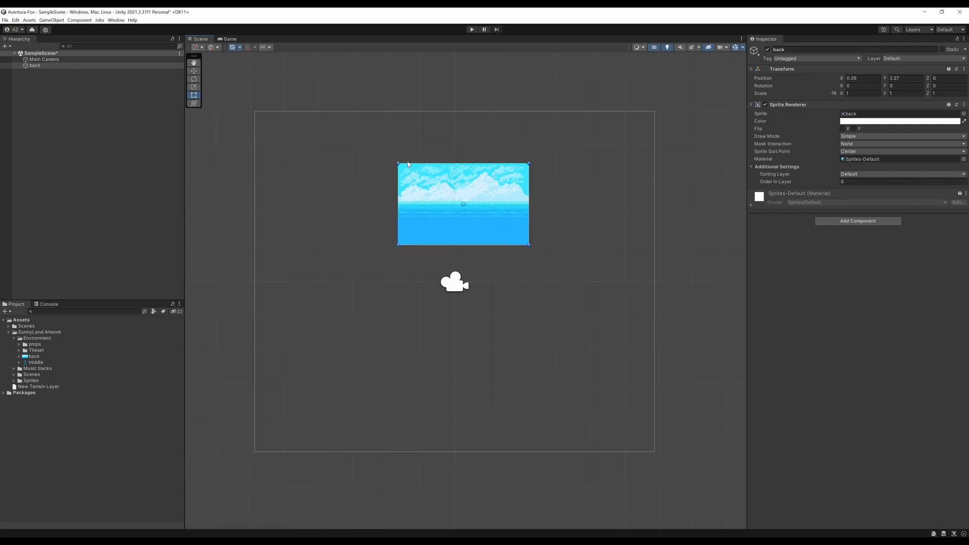
{"action": "left_click", "coordinate": [30, 359]}
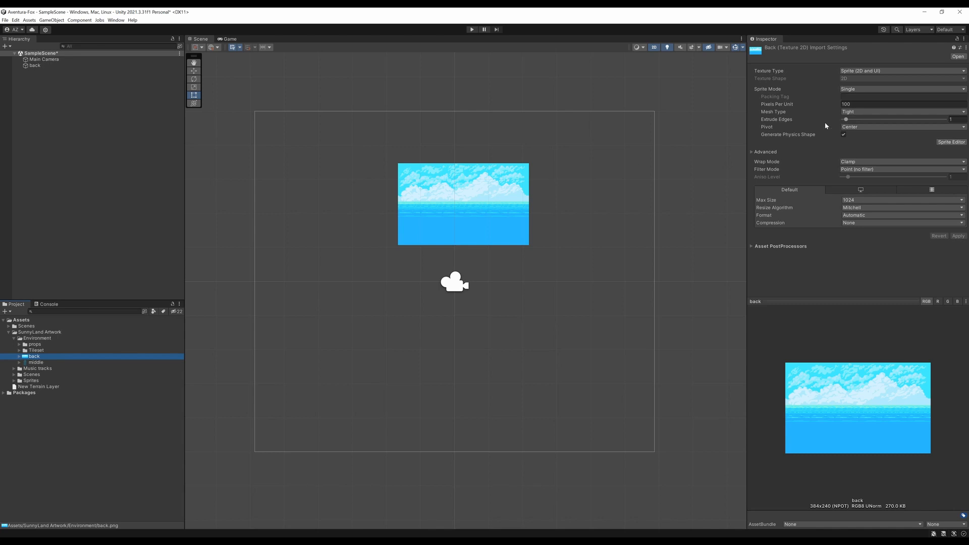
{"action": "left_click", "coordinate": [459, 206]}
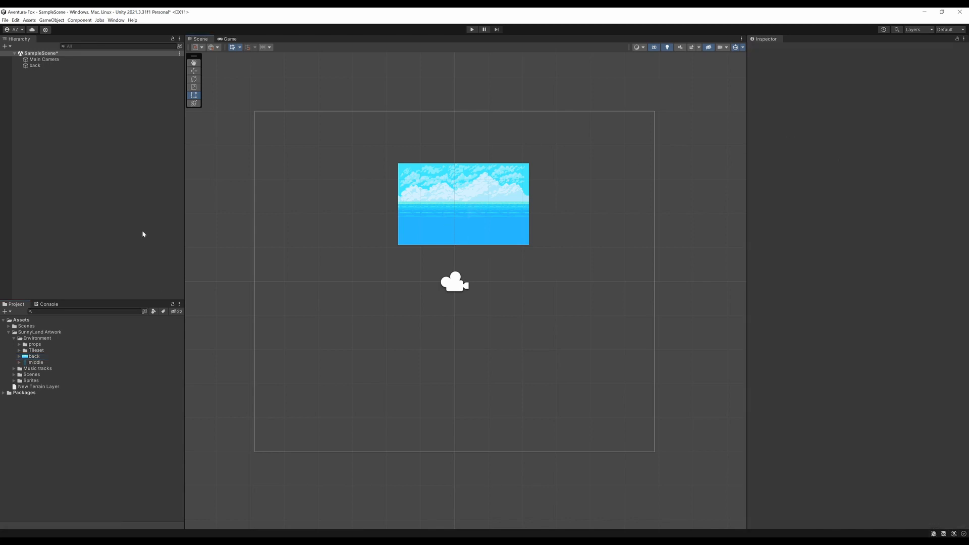
{"action": "left_click", "coordinate": [35, 66]}
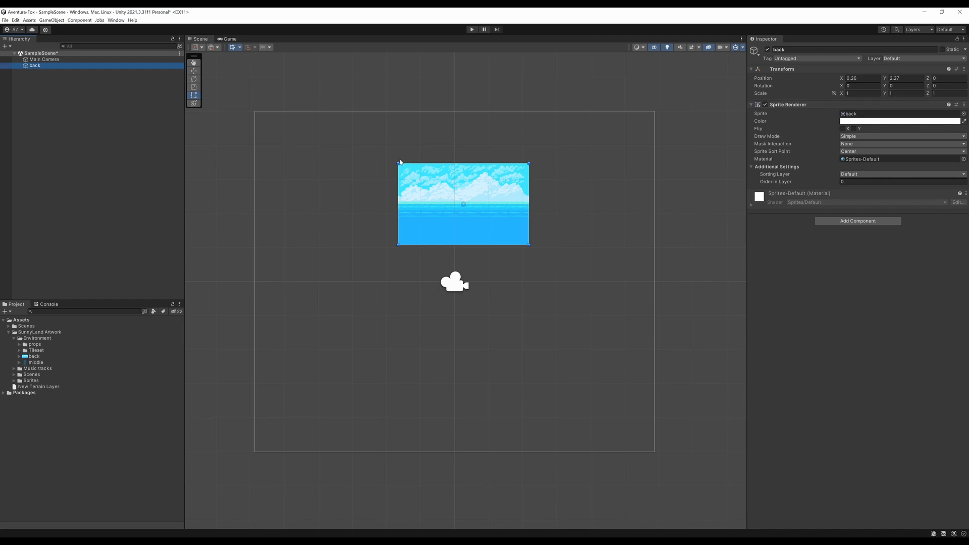
Step: Set the back texture's Pixels Per Unit to 16 in its import settings and apply the change
{"action": "left_click", "coordinate": [34, 356]}
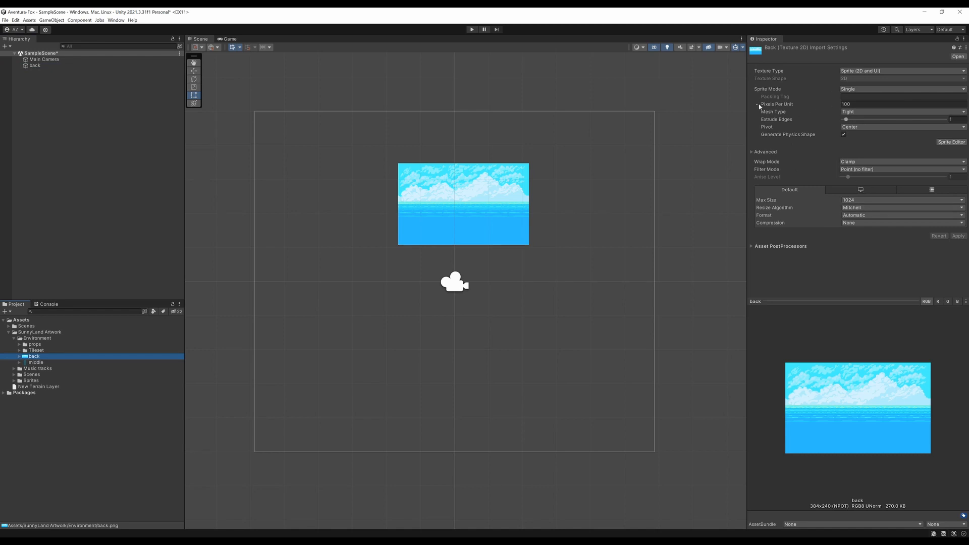
{"action": "left_click", "coordinate": [949, 103]}
{"action": "left_click", "coordinate": [874, 104]}
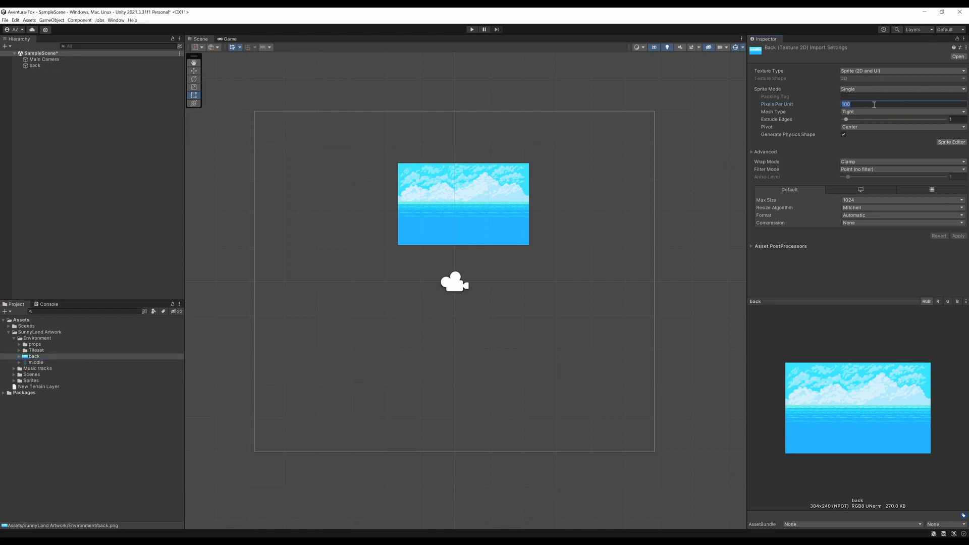
{"action": "type", "text": "16"}
{"action": "left_click", "coordinate": [958, 236]}
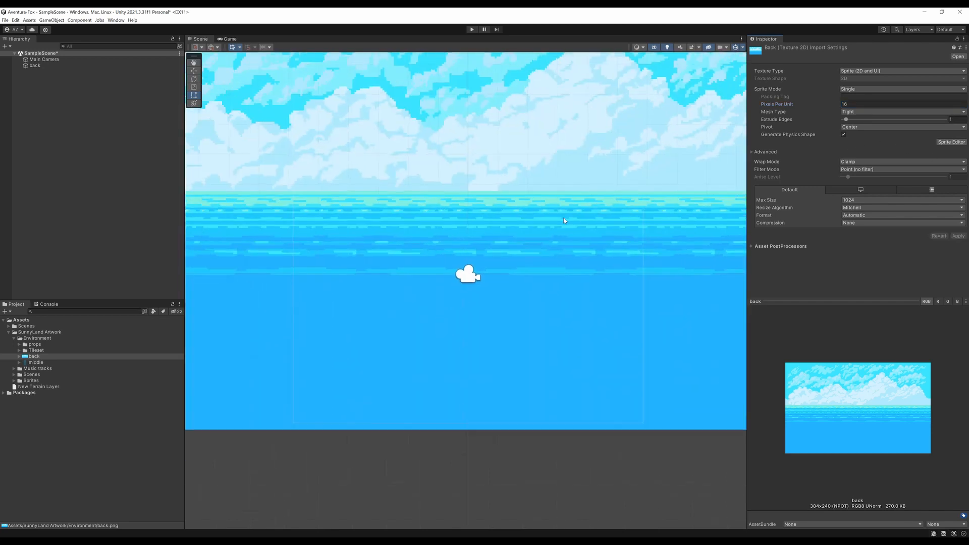
Step: Examine the back sprite's size against the camera frame and its pixels against the scene grid
{"action": "scroll", "coordinate": [564, 220], "scroll_direction": "down", "scroll_amount": 8}
{"action": "scroll", "coordinate": [580, 242], "scroll_direction": "up", "scroll_amount": 3}
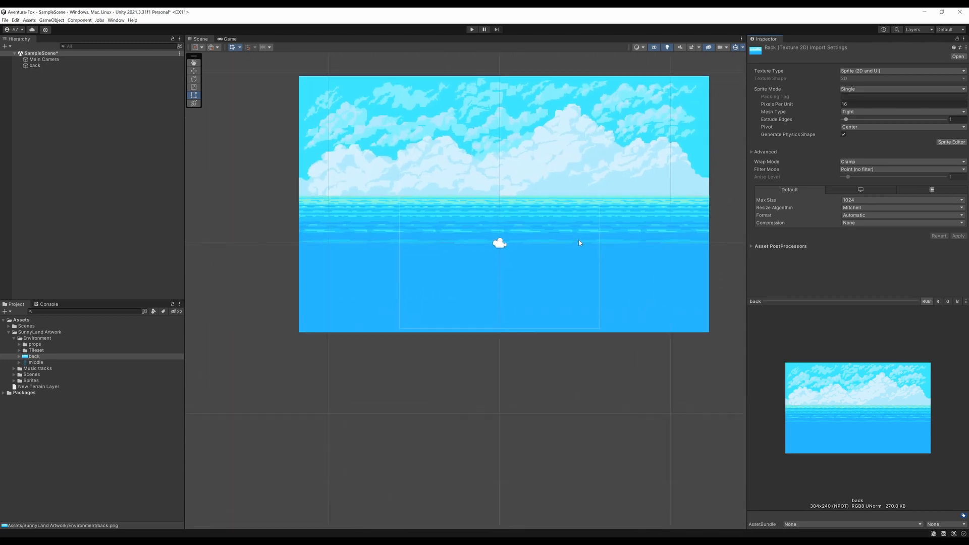
{"action": "scroll", "coordinate": [579, 243], "scroll_direction": "up", "scroll_amount": 3}
{"action": "scroll", "coordinate": [579, 245], "scroll_direction": "down", "scroll_amount": 3}
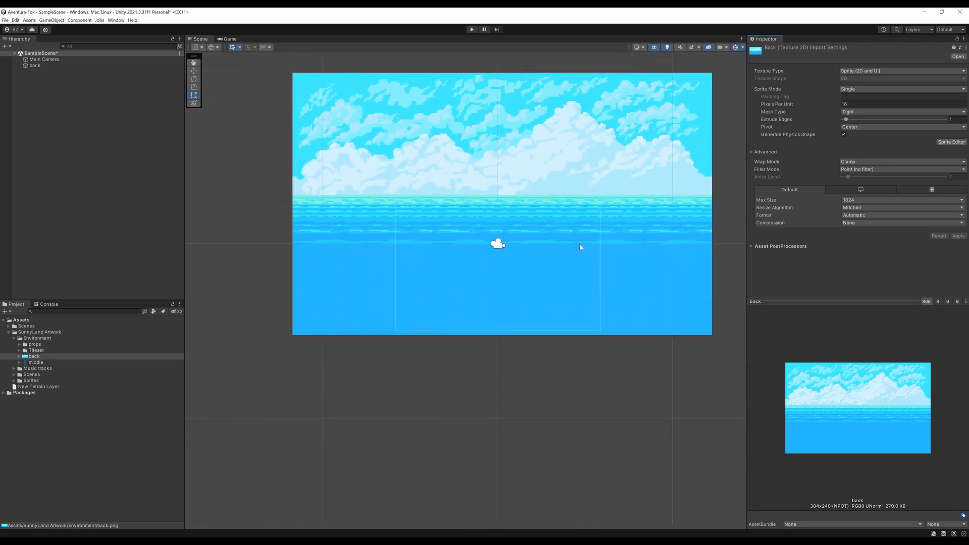
{"action": "scroll", "coordinate": [580, 246], "scroll_direction": "down", "scroll_amount": 2}
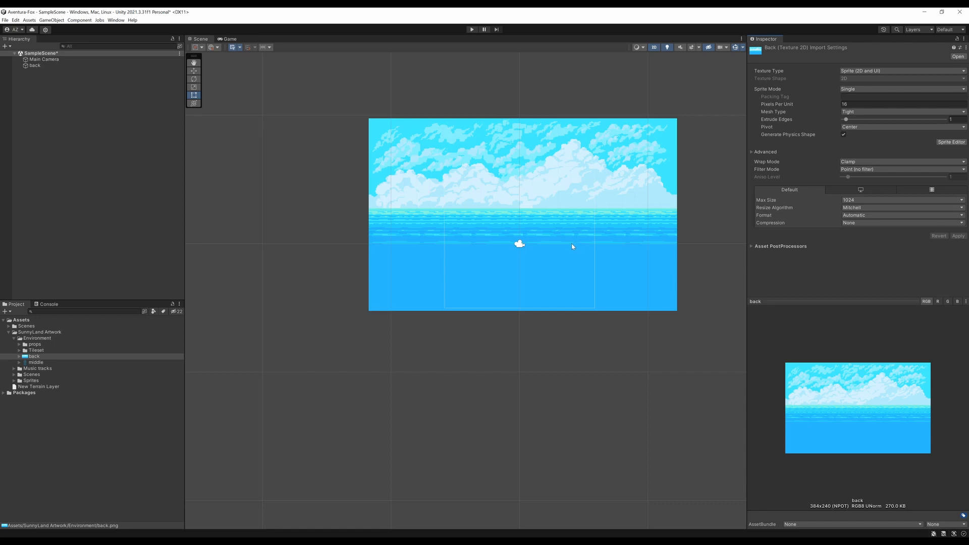
{"action": "scroll", "coordinate": [560, 206], "scroll_direction": "up", "scroll_amount": 5}
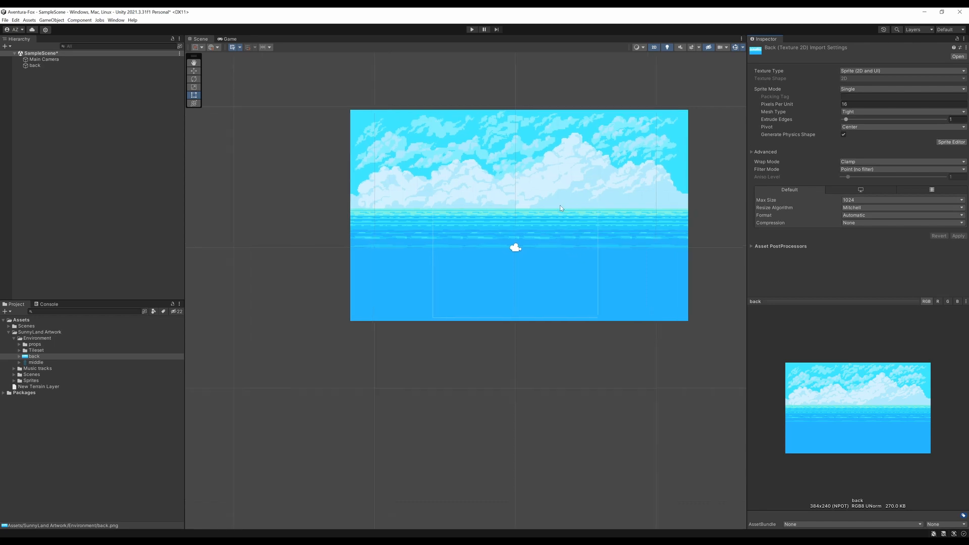
{"action": "scroll", "coordinate": [559, 208], "scroll_direction": "up", "scroll_amount": 2}
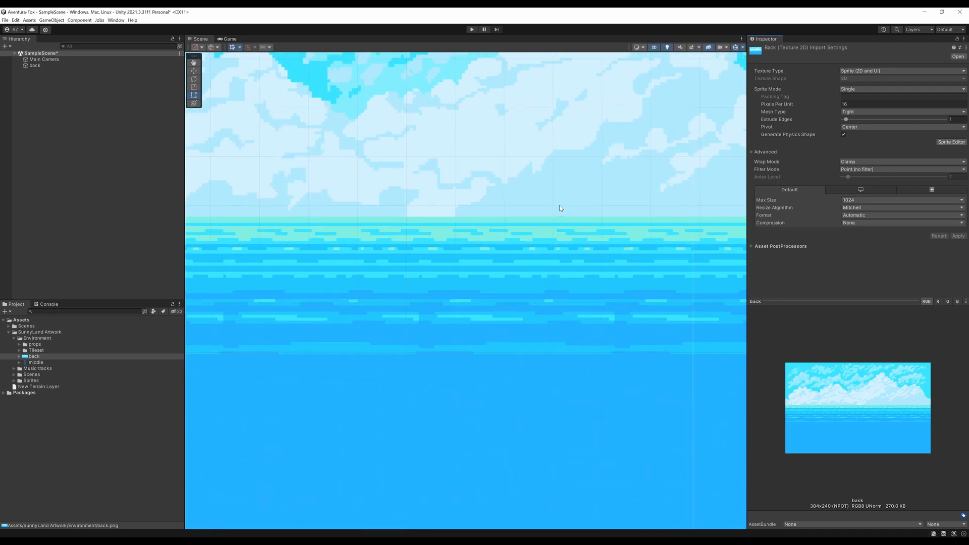
{"action": "scroll", "coordinate": [452, 214], "scroll_direction": "down", "scroll_amount": 6}
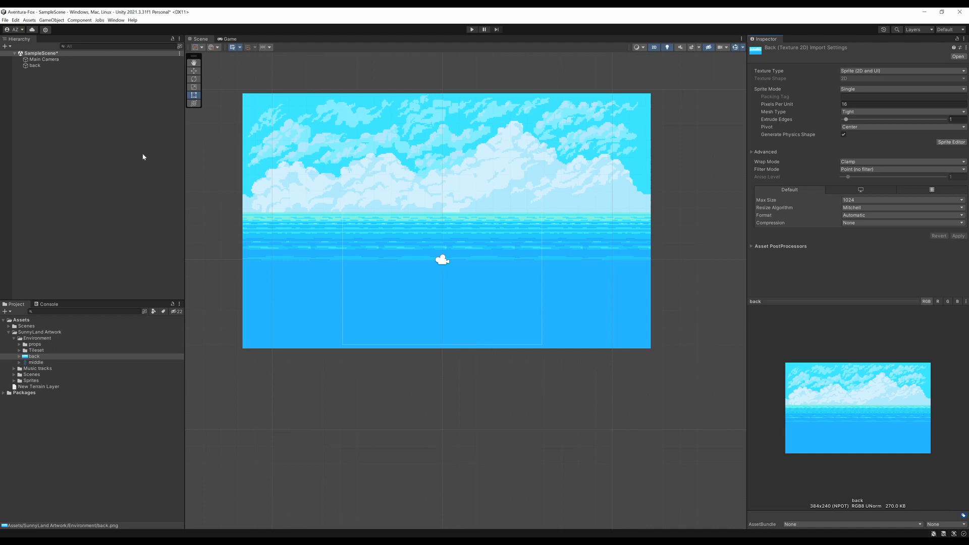
Step: Delete the back sprite object from SampleScene and save the scene
{"action": "left_click", "coordinate": [35, 66]}
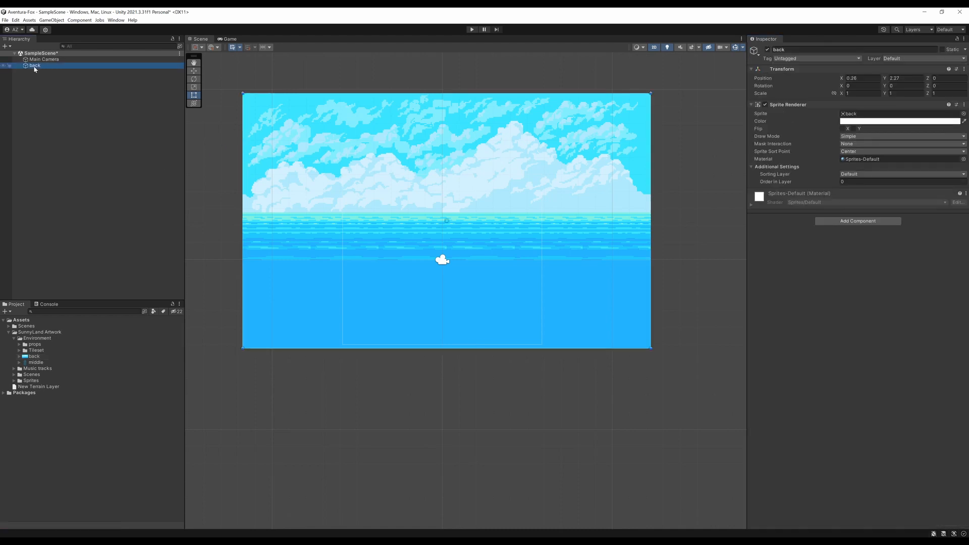
{"action": "left_click", "coordinate": [553, 198]}
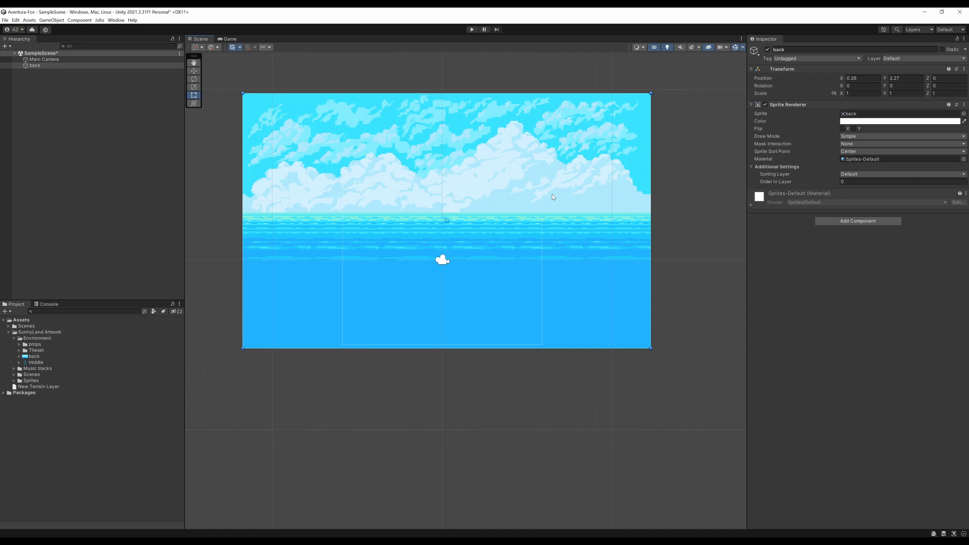
{"action": "key", "text": "Delete"}
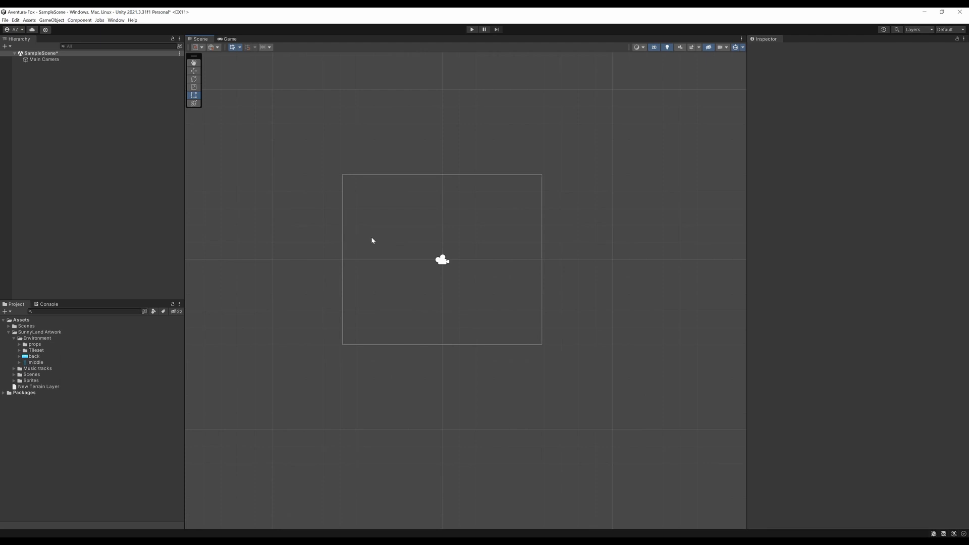
{"action": "key", "text": "ctrl+s"}
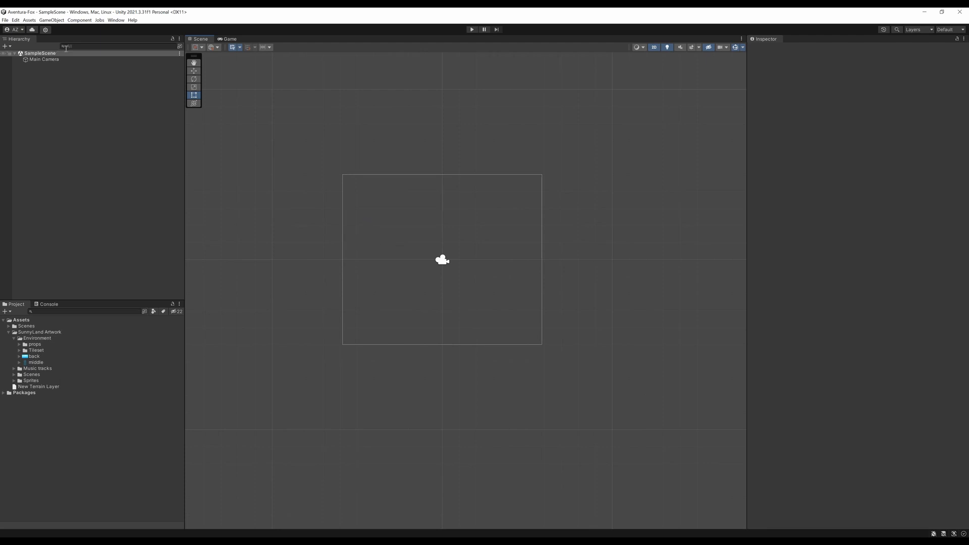
Step: Enlarge the project asset list and check the import settings of the tileset-sliced texture in the Tileset folder
{"action": "left_click_drag", "start_coordinate": [65, 299], "coordinate": [64, 280]}
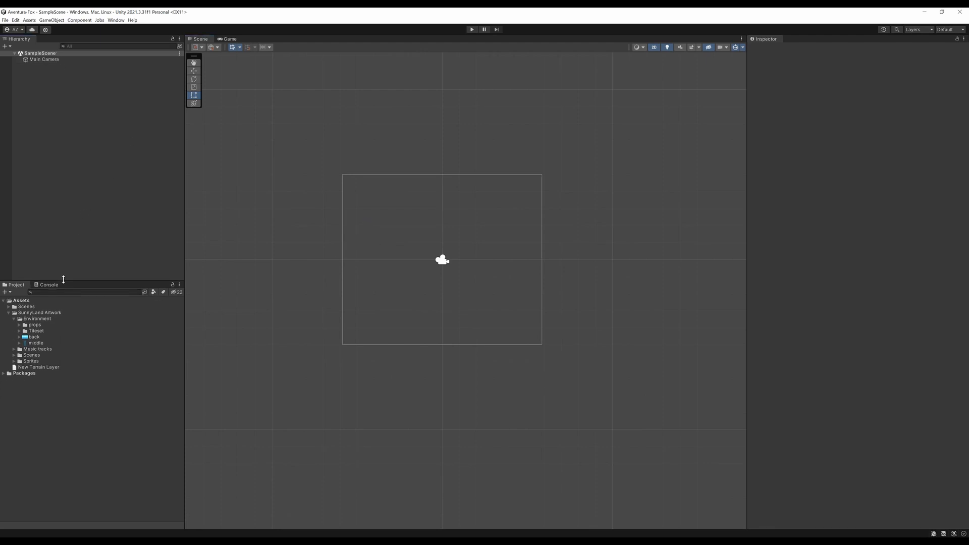
{"action": "left_click", "coordinate": [20, 331]}
{"action": "left_click", "coordinate": [20, 331]}
{"action": "left_click", "coordinate": [19, 331]}
{"action": "left_click", "coordinate": [33, 344]}
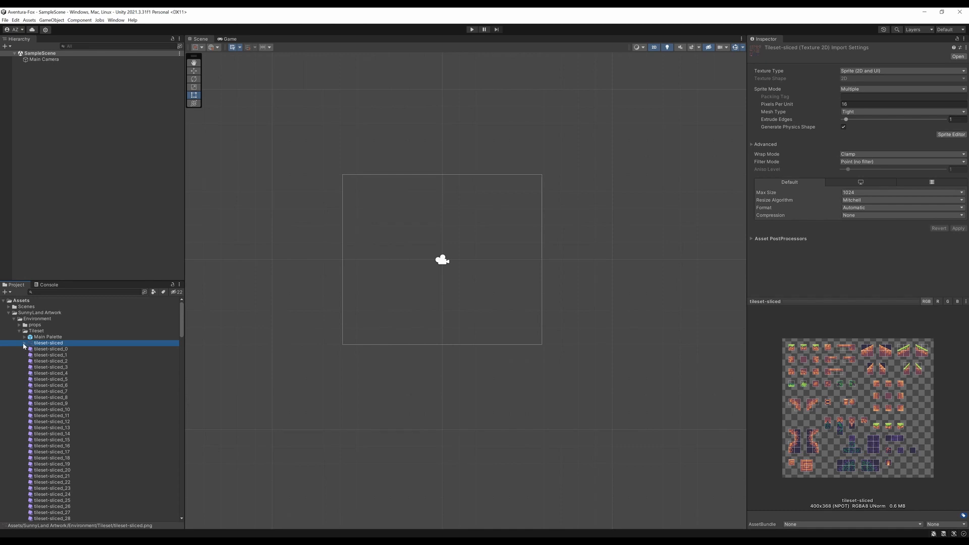
{"action": "left_click", "coordinate": [24, 343]}
{"action": "left_click", "coordinate": [19, 331]}
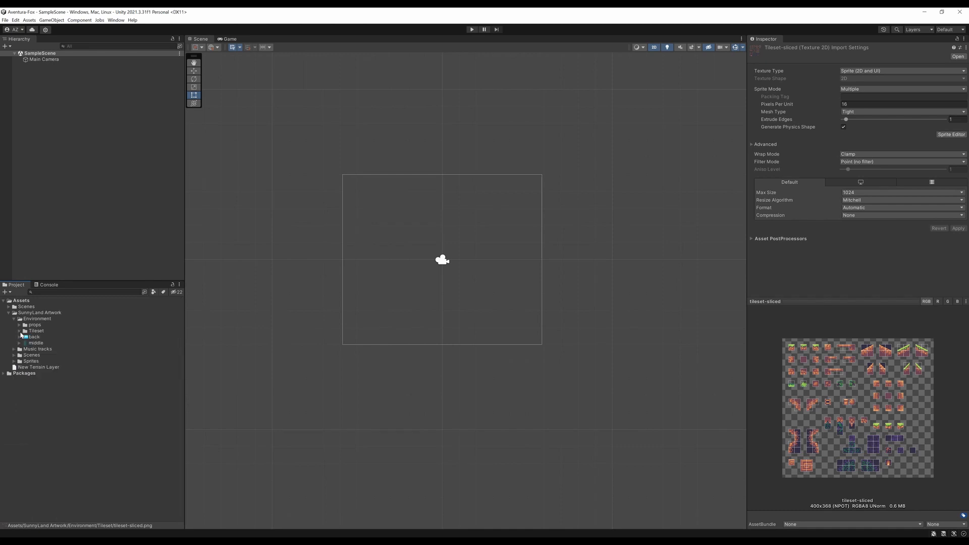
Step: Compare the import settings of the middle and tileset-sliced textures, and look inside the Main Palette asset
{"action": "left_click", "coordinate": [35, 344]}
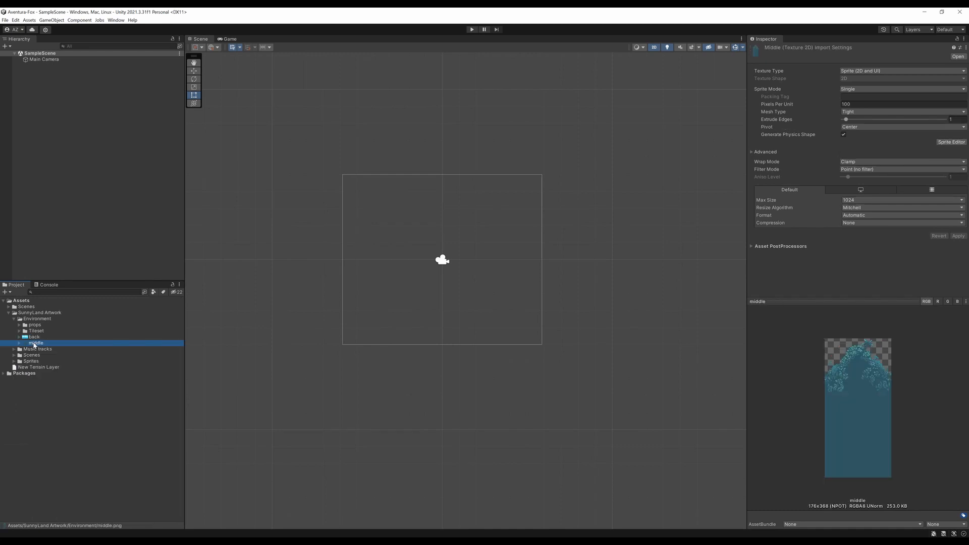
{"action": "left_click", "coordinate": [20, 331]}
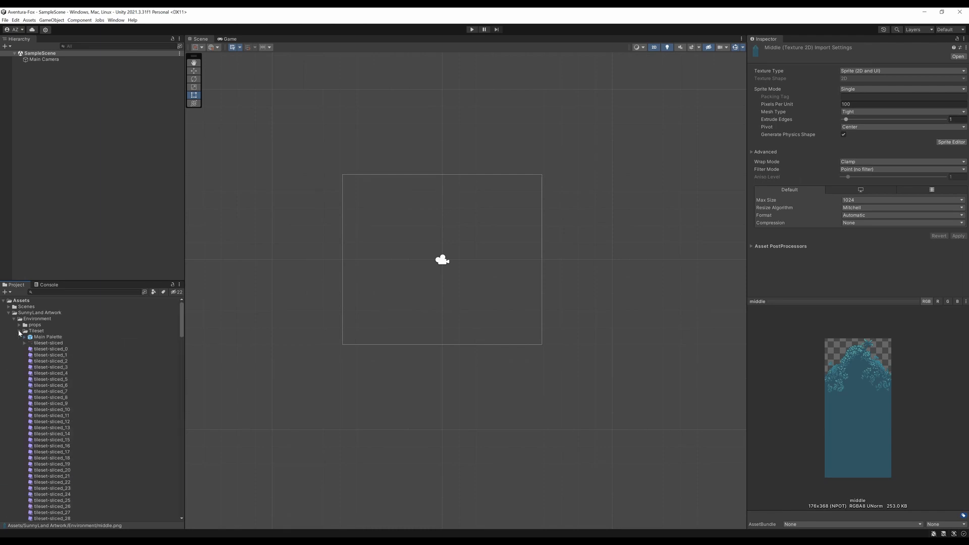
{"action": "left_click", "coordinate": [43, 342]}
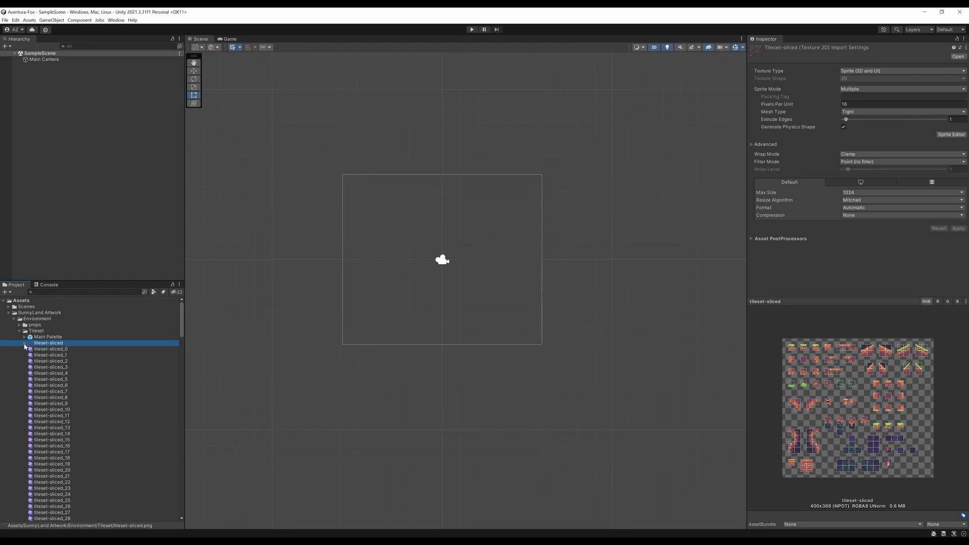
{"action": "left_click", "coordinate": [24, 338]}
{"action": "left_click", "coordinate": [25, 343]}
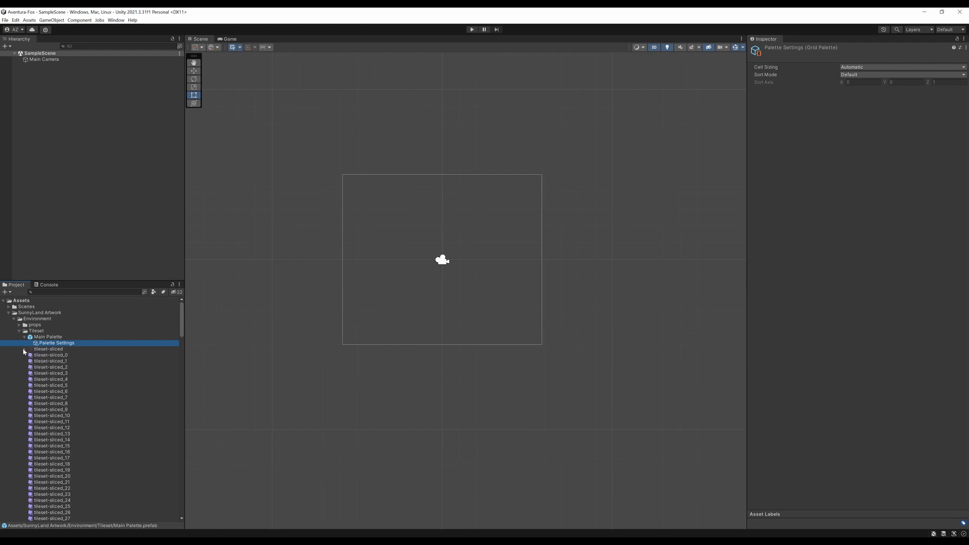
{"action": "left_click", "coordinate": [19, 330]}
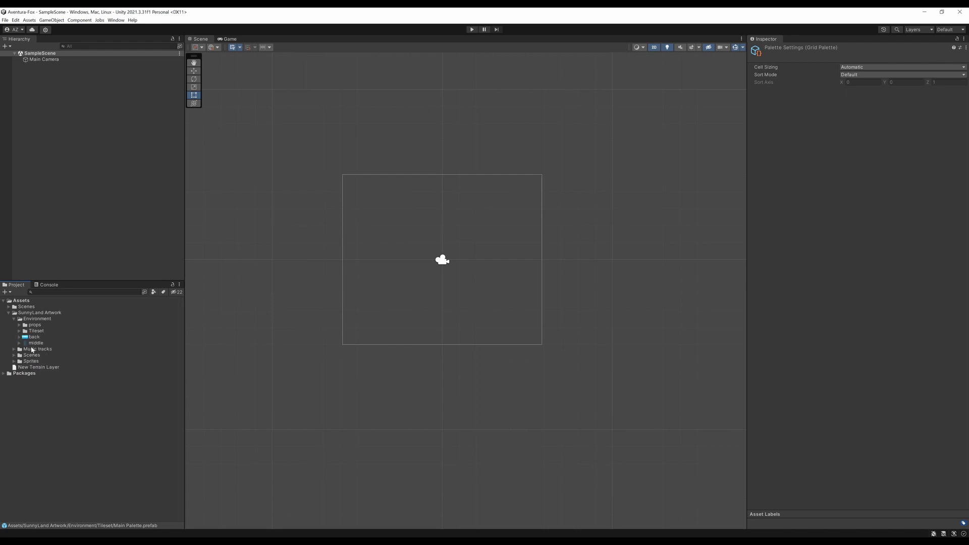
Step: Set the middle texture's Pixels Per Unit to 16, apply the change, and expand the asset to show its sprite
{"action": "left_click", "coordinate": [29, 344]}
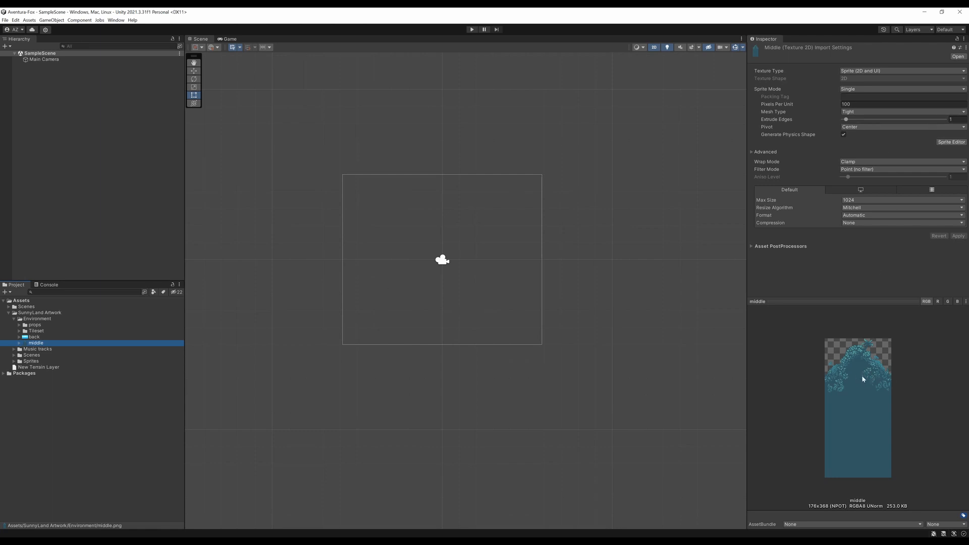
{"action": "left_click", "coordinate": [853, 104]}
{"action": "type", "text": "16"}
{"action": "left_click", "coordinate": [959, 236]}
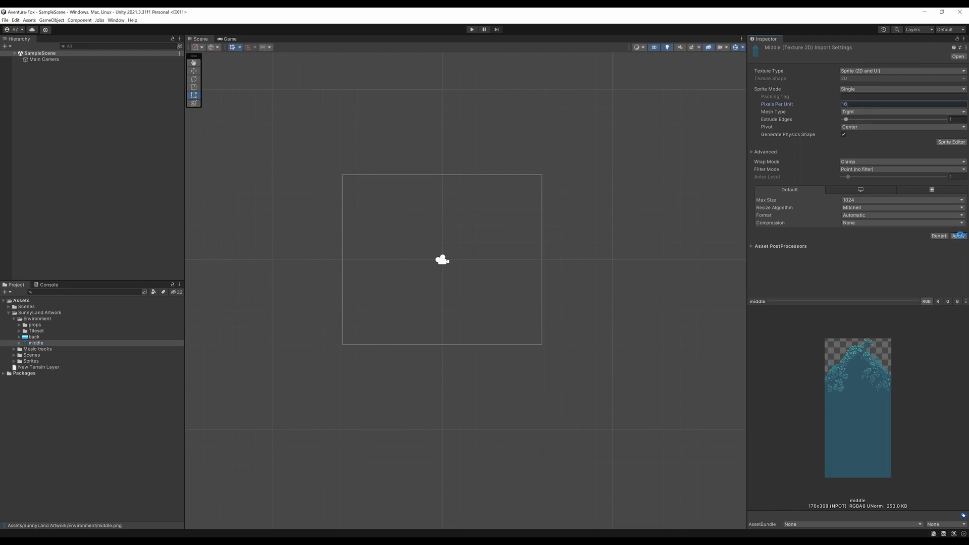
{"action": "left_click", "coordinate": [20, 343]}
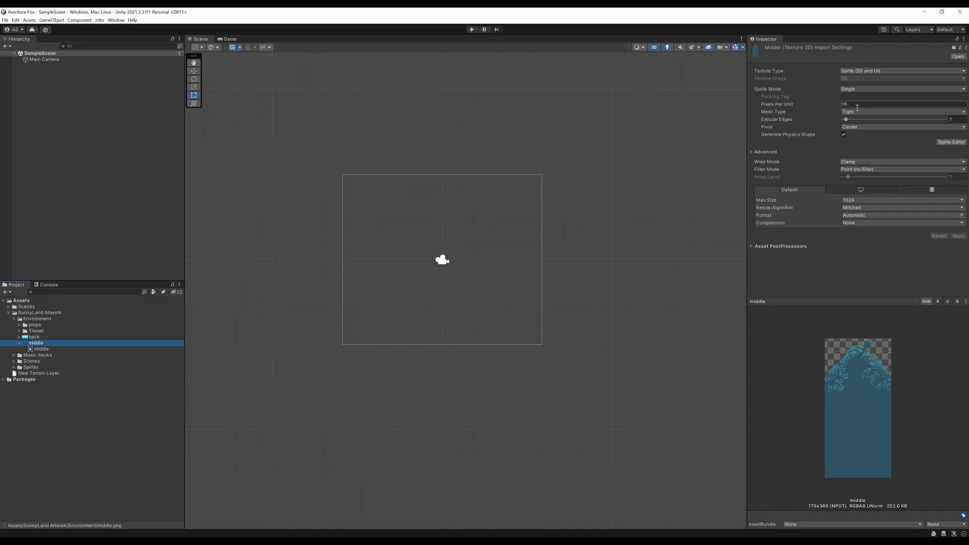
{"action": "scroll", "coordinate": [454, 212], "scroll_direction": "up", "scroll_amount": 6}
{"action": "scroll", "coordinate": [442, 227], "scroll_direction": "up", "scroll_amount": 3}
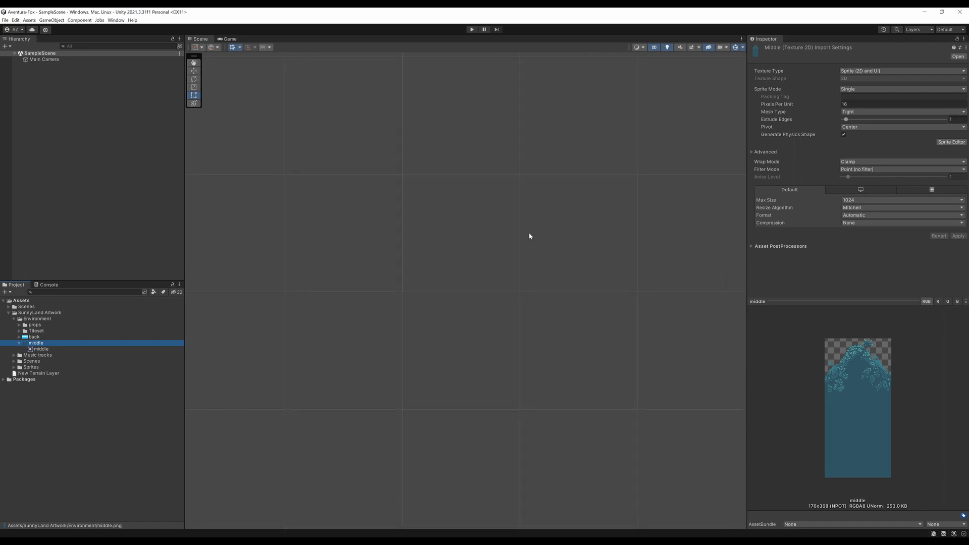
{"action": "scroll", "coordinate": [465, 258], "scroll_direction": "down", "scroll_amount": 9}
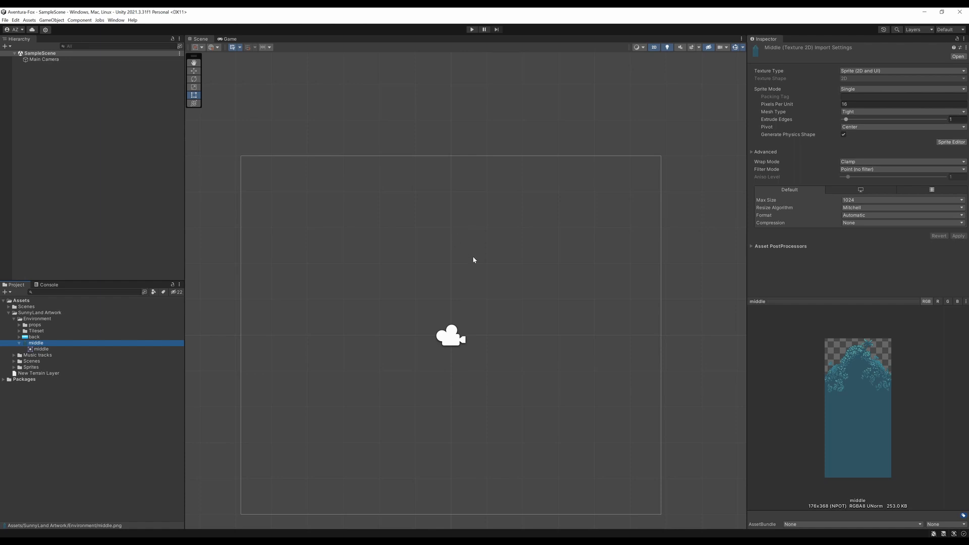
{"action": "scroll", "coordinate": [474, 259], "scroll_direction": "up", "scroll_amount": 8}
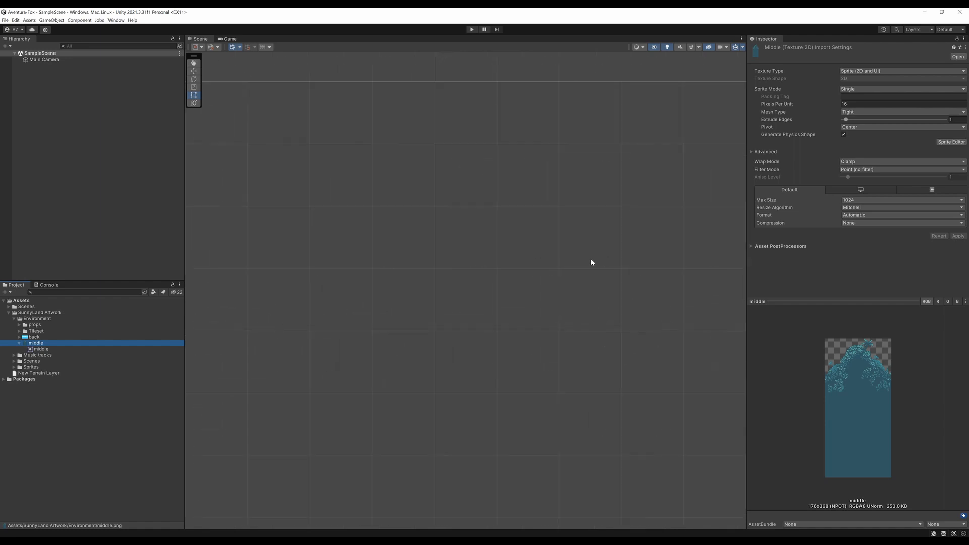
{"action": "scroll", "coordinate": [469, 233], "scroll_direction": "down", "scroll_amount": 3}
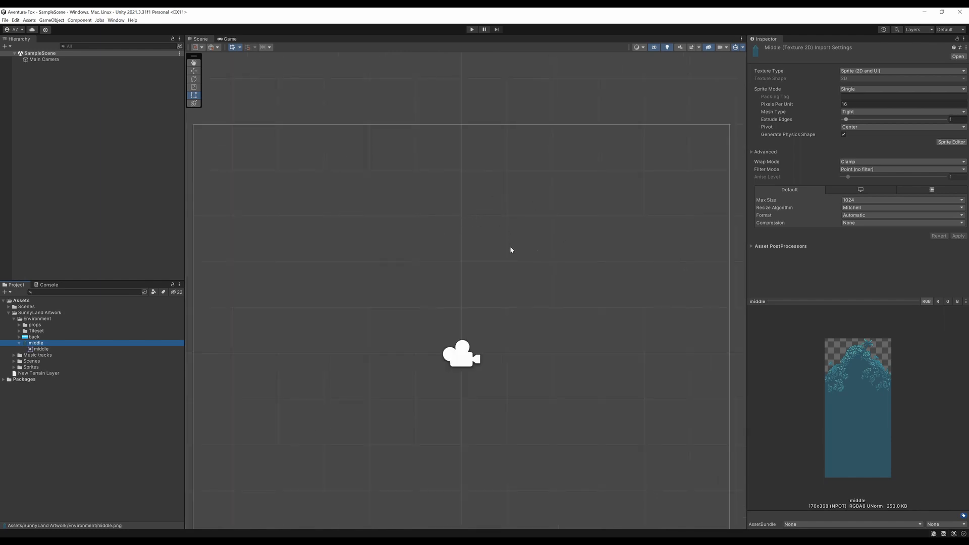
{"action": "scroll", "coordinate": [471, 235], "scroll_direction": "down", "scroll_amount": 1}
{"action": "scroll", "coordinate": [471, 235], "scroll_direction": "down", "scroll_amount": 2}
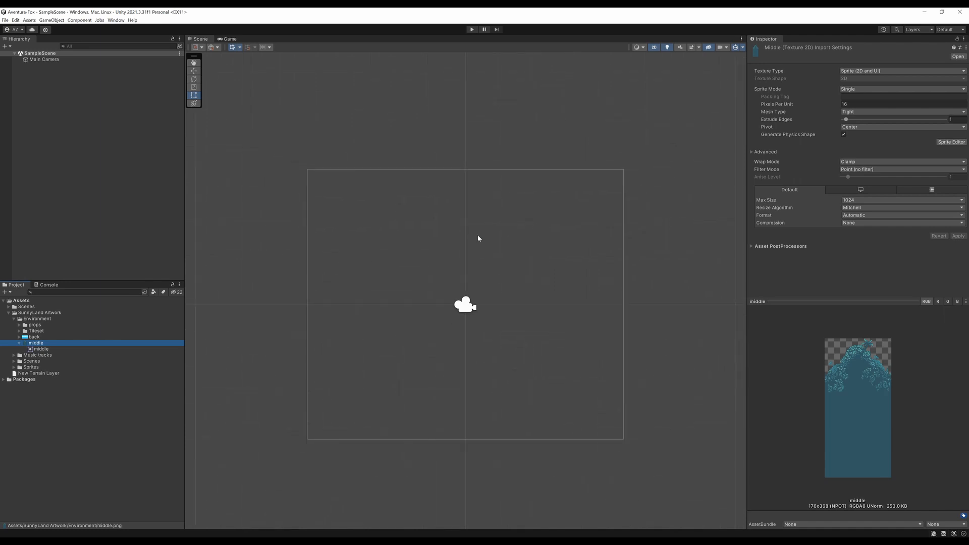
{"action": "scroll", "coordinate": [585, 316], "scroll_direction": "up", "scroll_amount": 2}
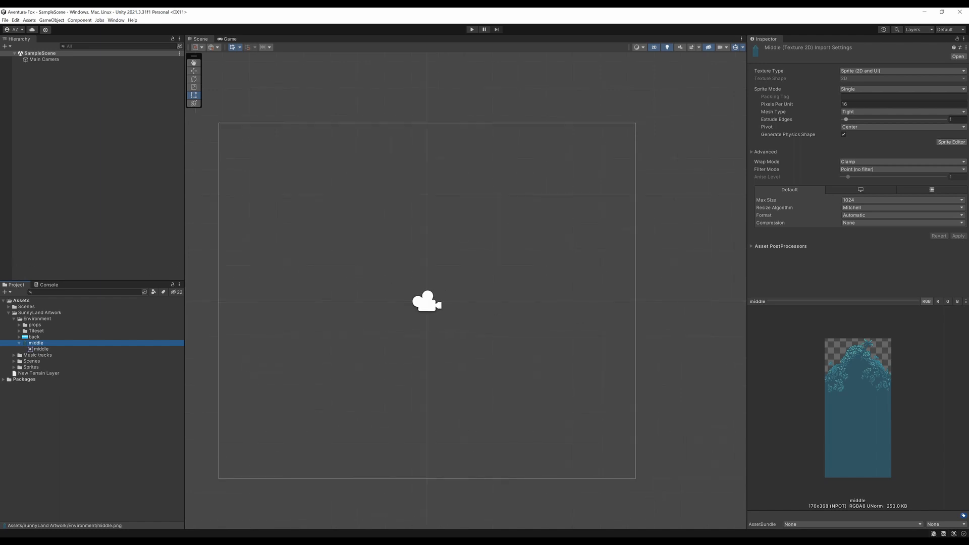
Step: Expand the Tileset folder, select the tileset-sliced texture, and enlarge its preview to examine the sliced tiles
{"action": "left_click", "coordinate": [20, 331]}
{"action": "left_click", "coordinate": [20, 331]}
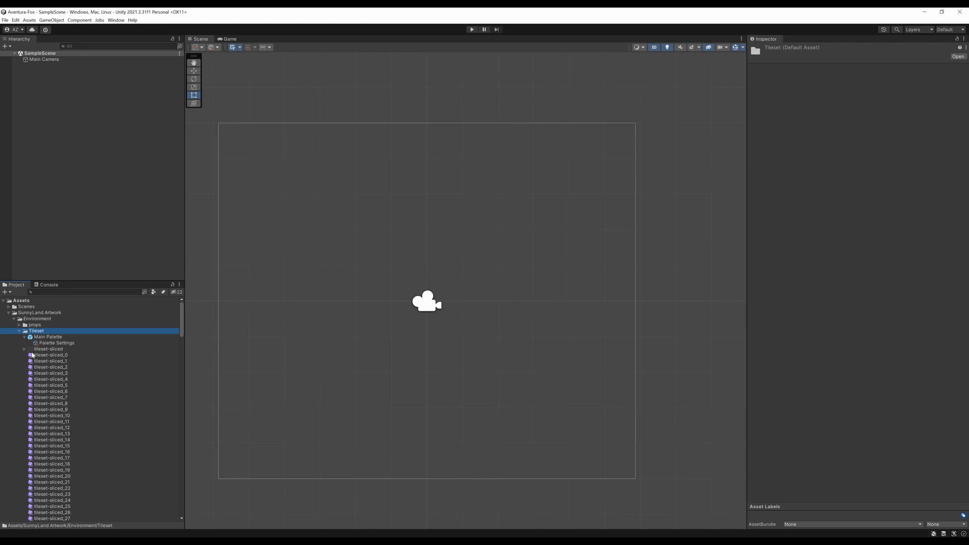
{"action": "left_click", "coordinate": [34, 350]}
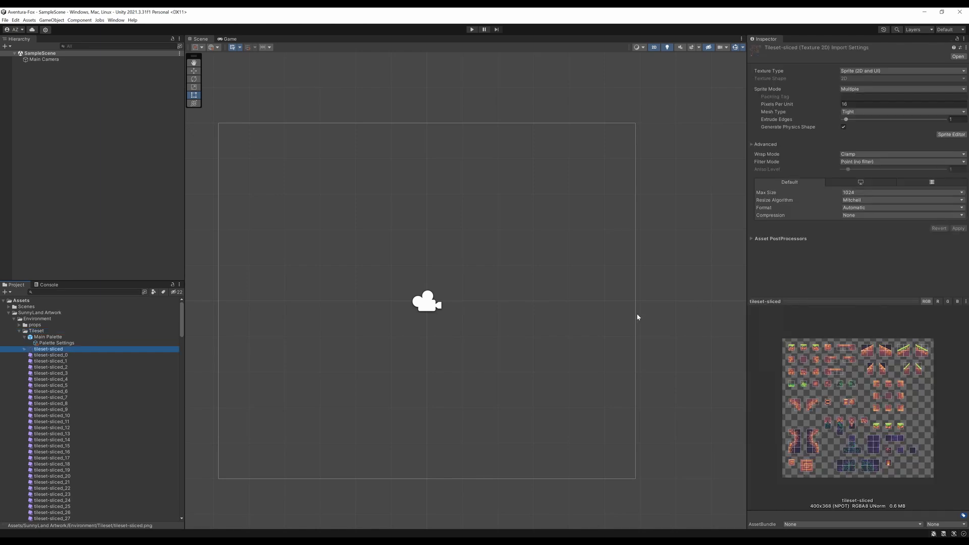
{"action": "left_click_drag", "start_coordinate": [806, 300], "coordinate": [807, 247]}
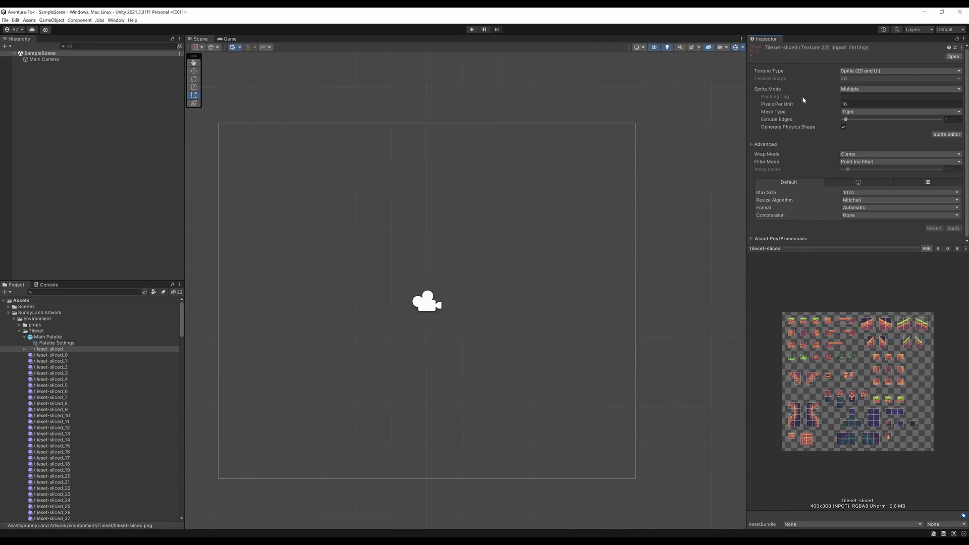
Step: Switch the tileset-sliced texture's Sprite Mode to Single and set it back to Multiple
{"action": "left_click", "coordinate": [860, 89]}
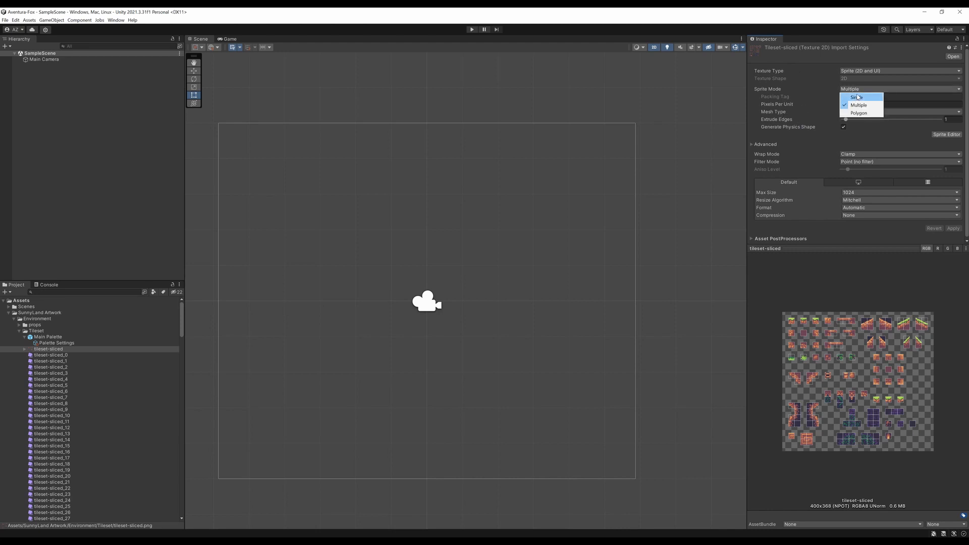
{"action": "left_click", "coordinate": [844, 94]}
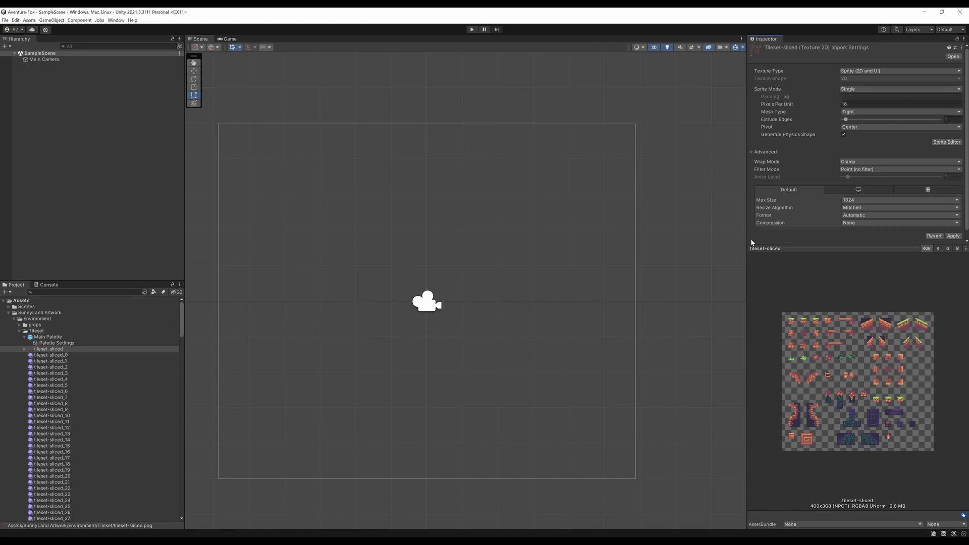
{"action": "left_click", "coordinate": [851, 90]}
{"action": "left_click", "coordinate": [862, 106]}
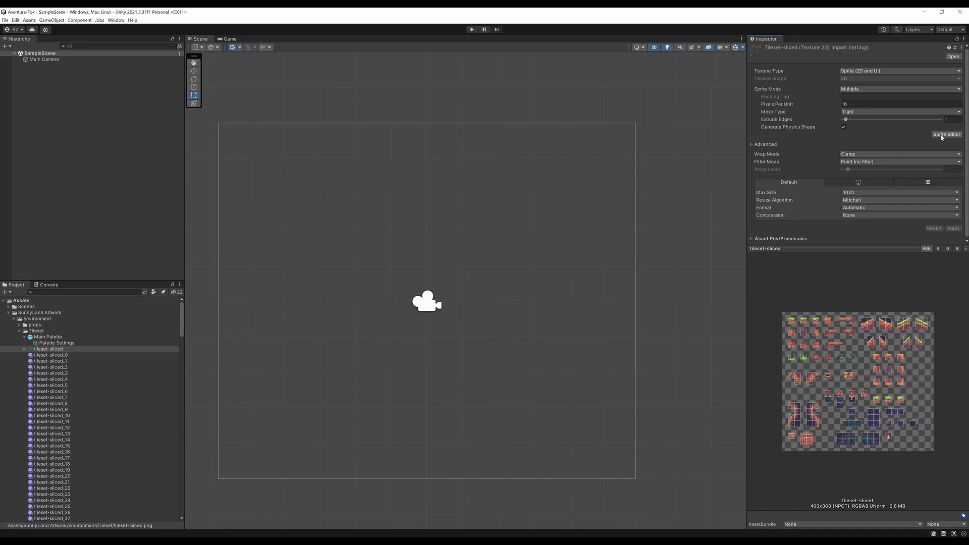
Step: Open the tileset-sliced texture in the Sprite Editor and examine how the individual tiles are sliced across the sheet
{"action": "left_click", "coordinate": [941, 135]}
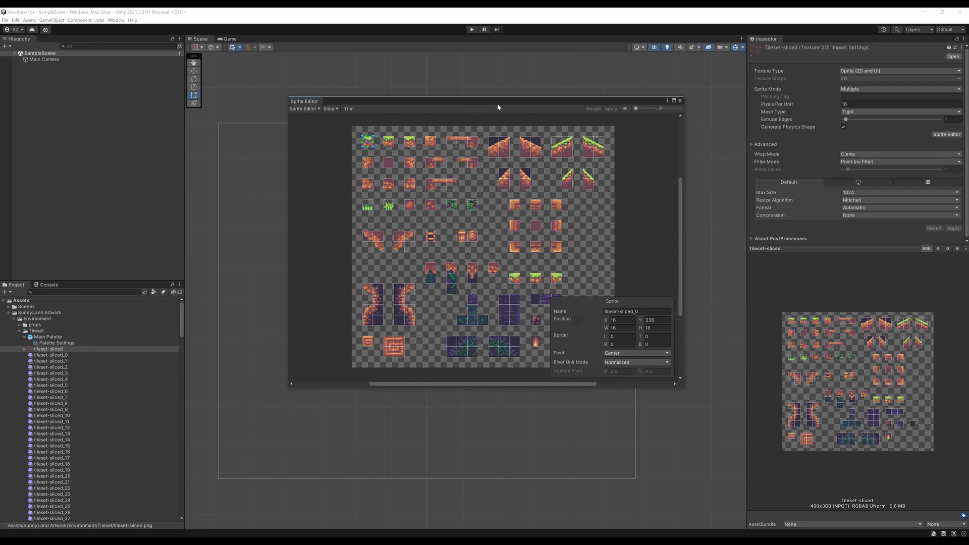
{"action": "scroll", "coordinate": [489, 192], "scroll_direction": "up", "scroll_amount": 3}
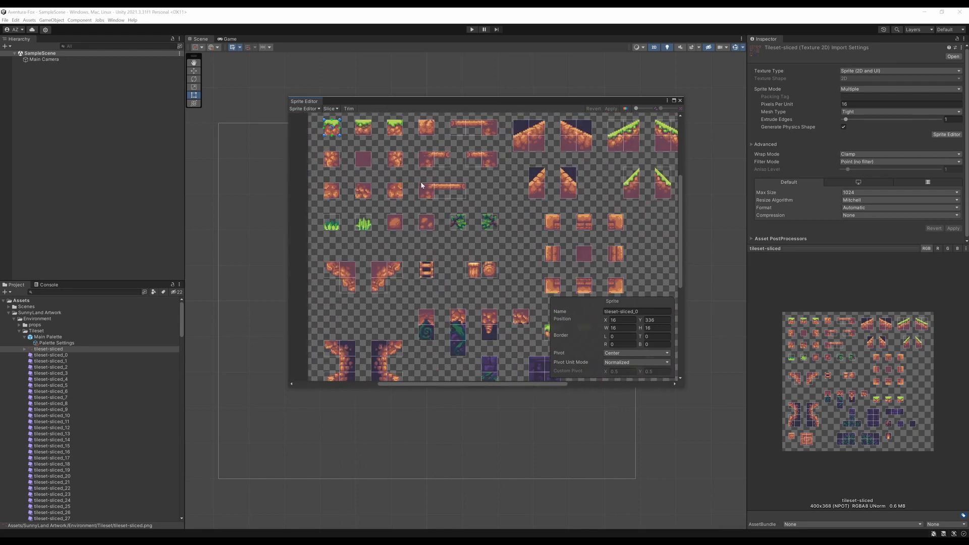
{"action": "middle_click_drag", "start_coordinate": [418, 181], "coordinate": [450, 242]}
{"action": "scroll", "coordinate": [432, 197], "scroll_direction": "up", "scroll_amount": 3}
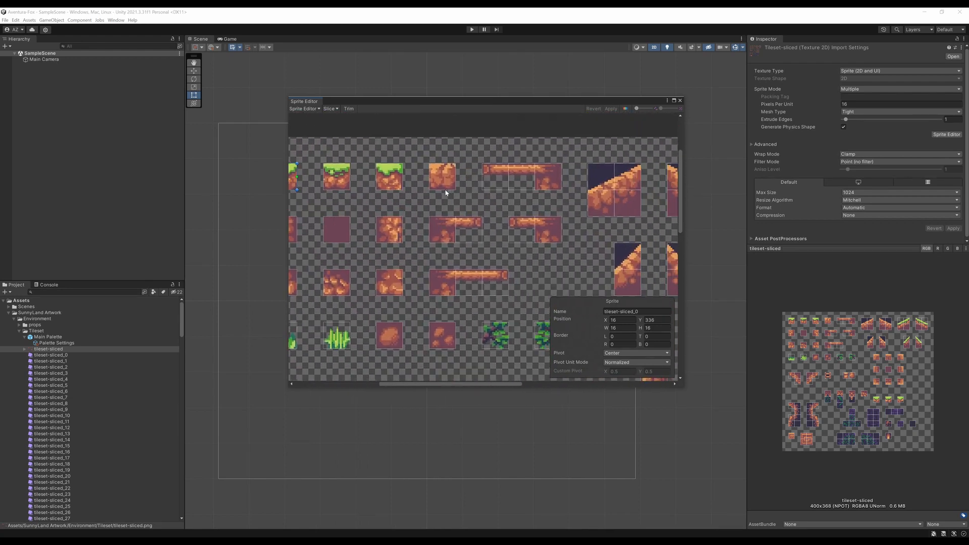
{"action": "scroll", "coordinate": [536, 190], "scroll_direction": "down", "scroll_amount": 3}
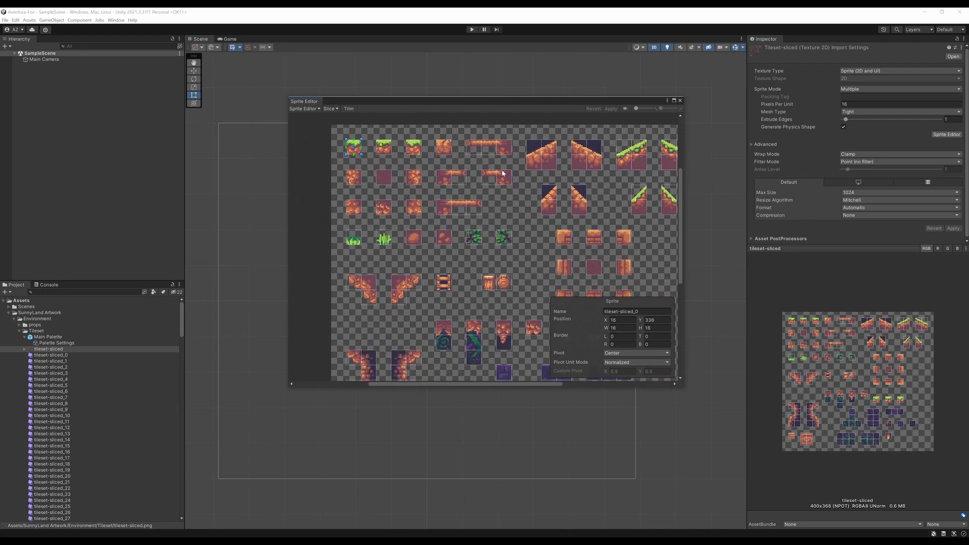
{"action": "scroll", "coordinate": [466, 195], "scroll_direction": "up", "scroll_amount": 3}
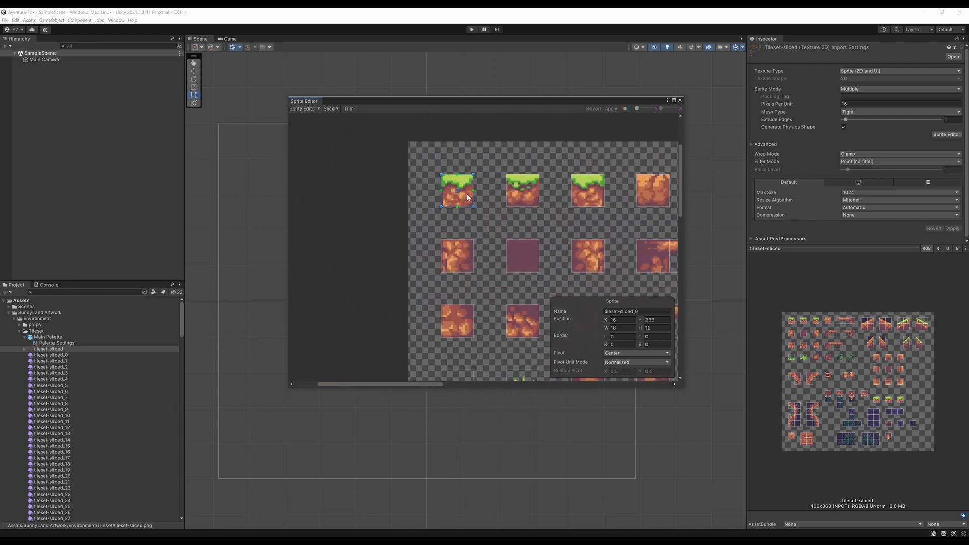
{"action": "scroll", "coordinate": [552, 186], "scroll_direction": "down", "scroll_amount": 3}
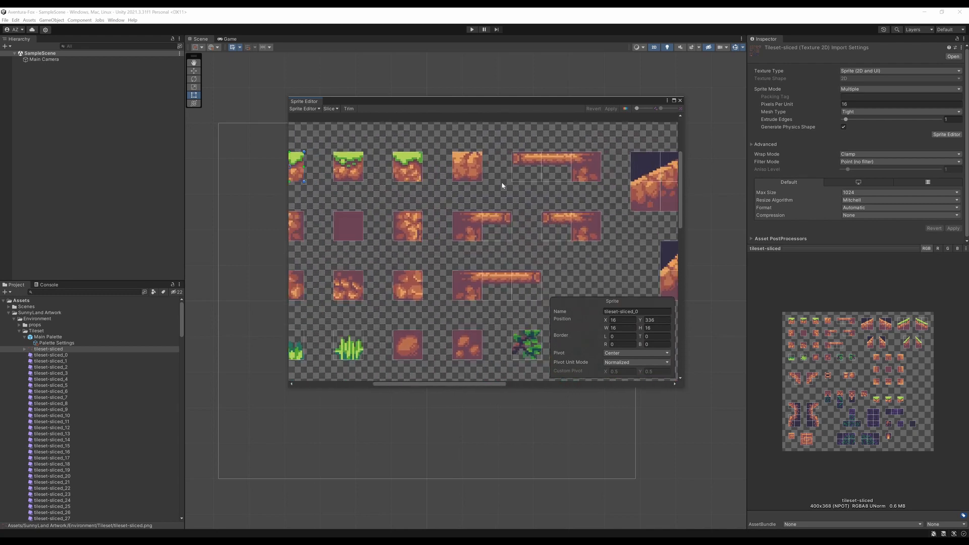
{"action": "scroll", "coordinate": [524, 185], "scroll_direction": "down", "scroll_amount": 4}
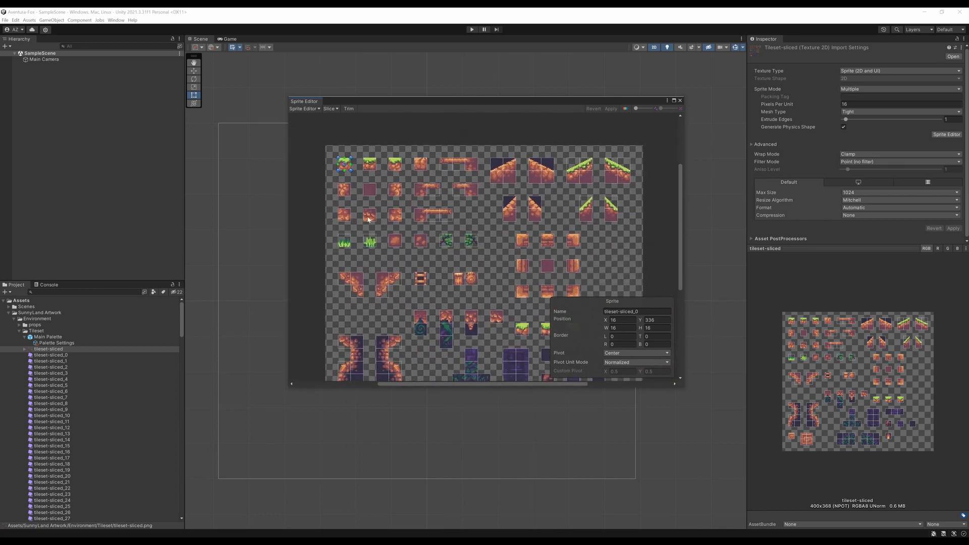
{"action": "scroll", "coordinate": [429, 211], "scroll_direction": "up", "scroll_amount": 3}
{"action": "scroll", "coordinate": [429, 210], "scroll_direction": "down", "scroll_amount": 4}
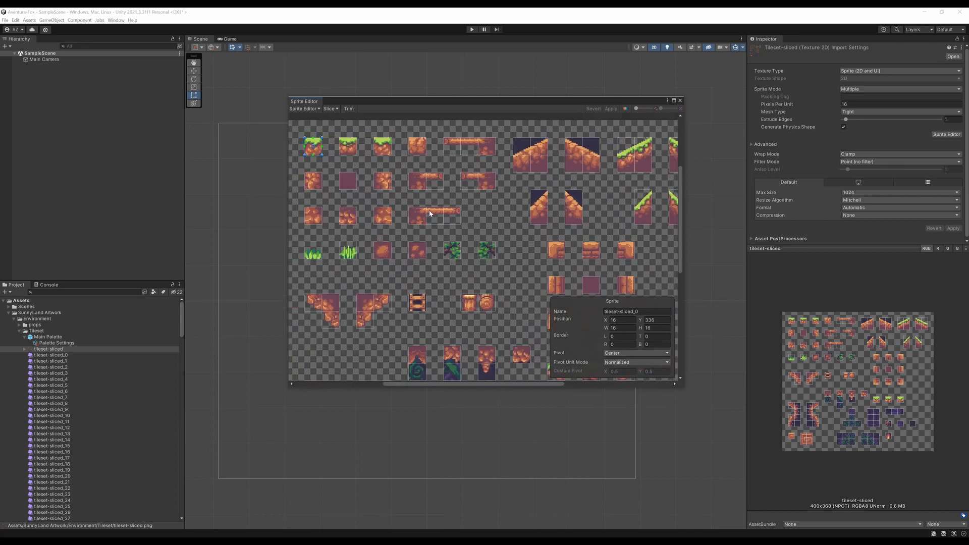
{"action": "scroll", "coordinate": [429, 210], "scroll_direction": "up", "scroll_amount": 4}
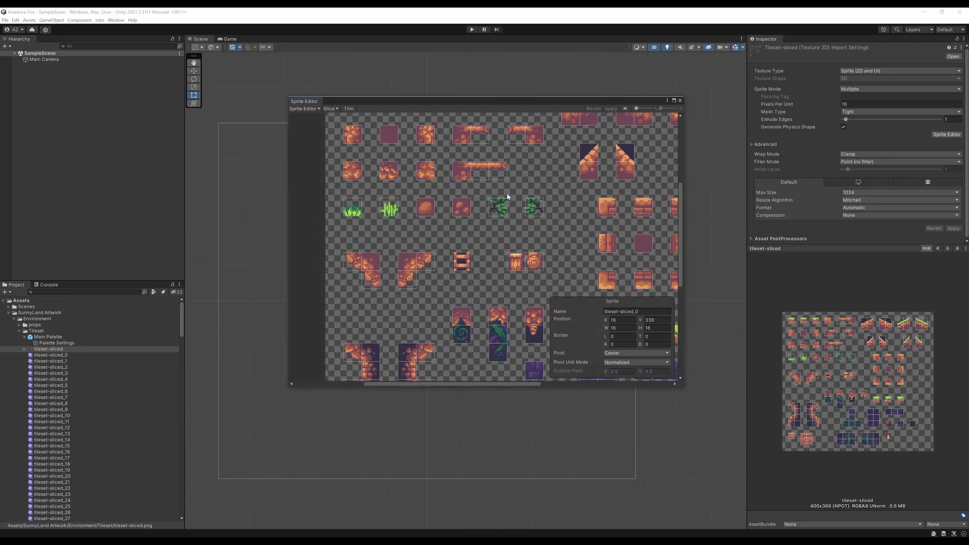
{"action": "scroll", "coordinate": [429, 212], "scroll_direction": "down", "scroll_amount": 3}
{"action": "scroll", "coordinate": [371, 168], "scroll_direction": "up", "scroll_amount": 2}
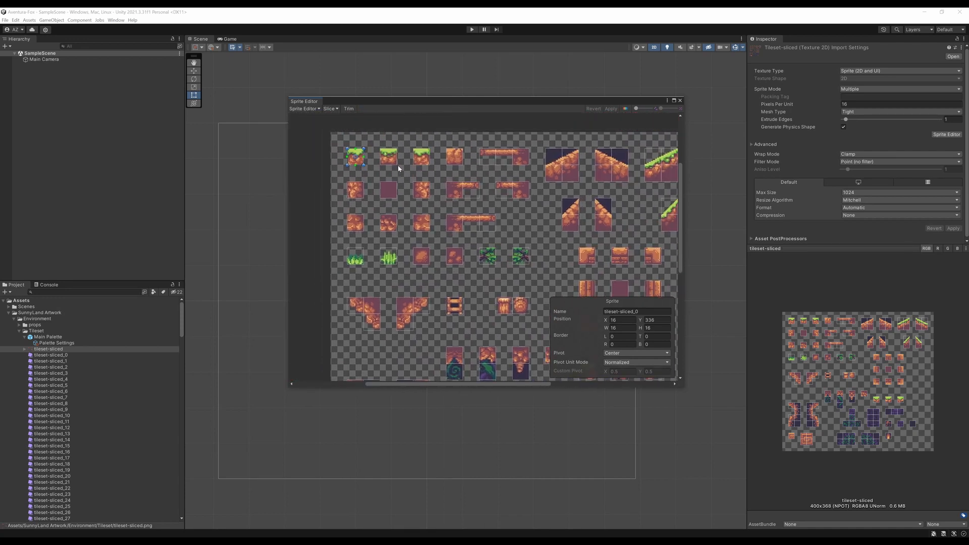
{"action": "scroll", "coordinate": [536, 169], "scroll_direction": "up", "scroll_amount": 3}
{"action": "scroll", "coordinate": [533, 192], "scroll_direction": "down", "scroll_amount": 3}
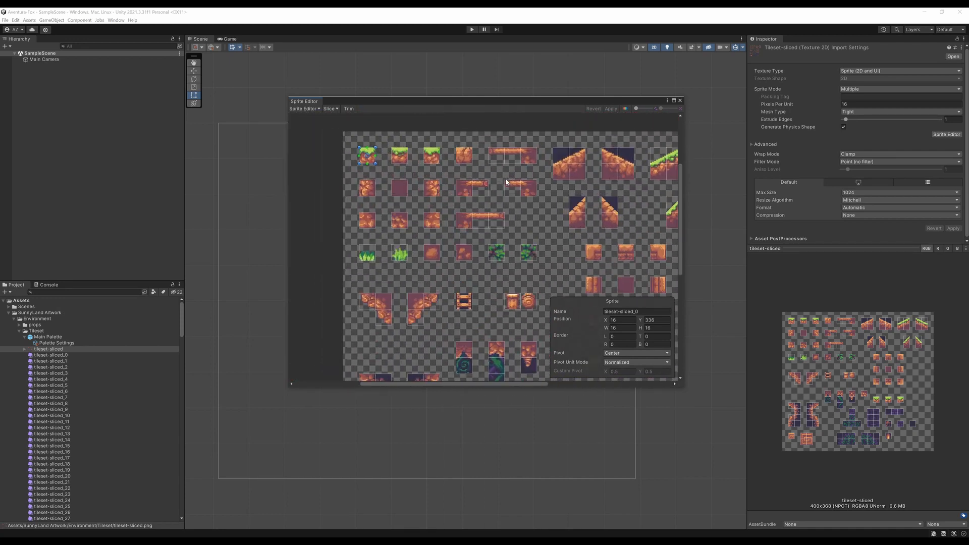
{"action": "scroll", "coordinate": [546, 201], "scroll_direction": "up", "scroll_amount": 5}
{"action": "middle_click_drag", "start_coordinate": [546, 201], "coordinate": [473, 197]}
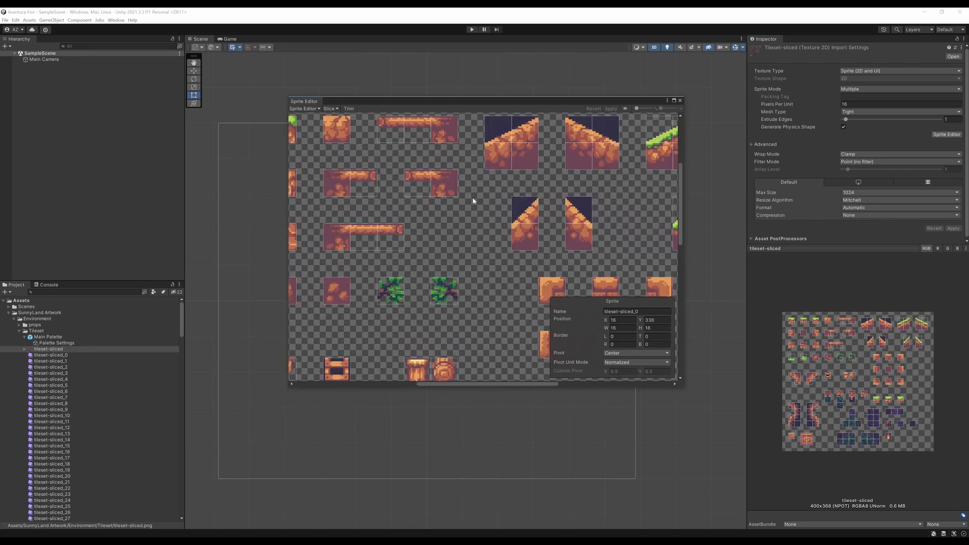
{"action": "scroll", "coordinate": [473, 195], "scroll_direction": "down", "scroll_amount": 6}
{"action": "scroll", "coordinate": [474, 197], "scroll_direction": "down", "scroll_amount": 3}
{"action": "scroll", "coordinate": [402, 182], "scroll_direction": "up", "scroll_amount": 5}
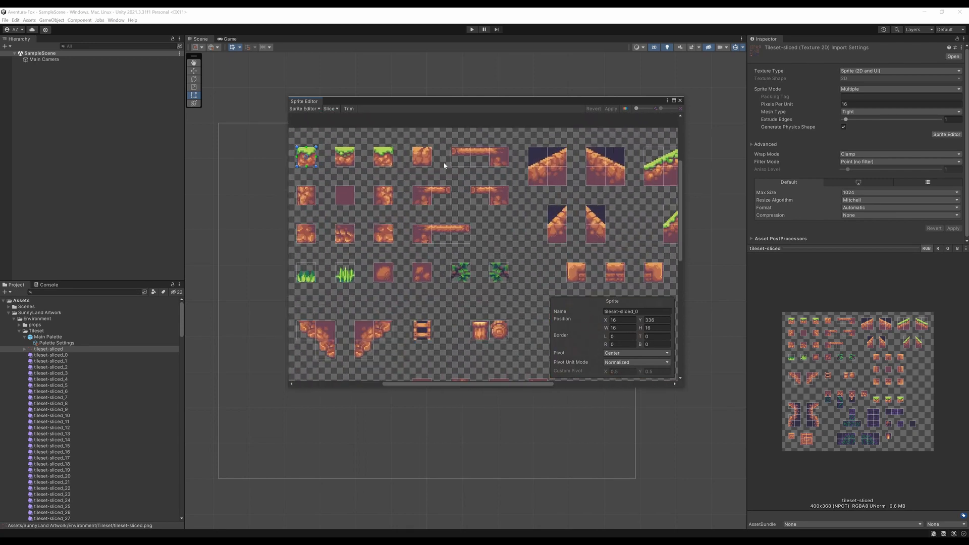
Step: Try the Grid By Cell Size and Grid By Cell Count slice types for the tileset, and settle on Grid By Cell Size
{"action": "left_click", "coordinate": [331, 109]}
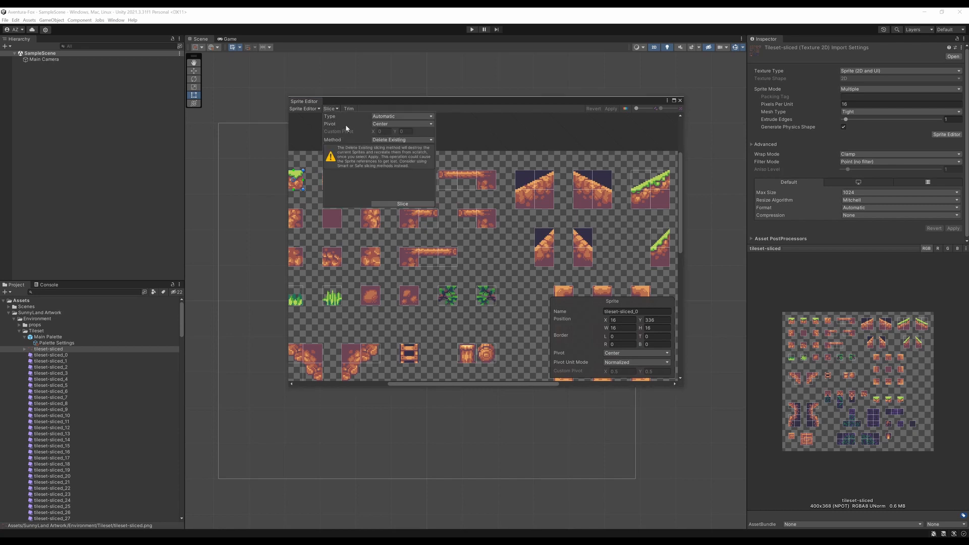
{"action": "left_click", "coordinate": [383, 117]}
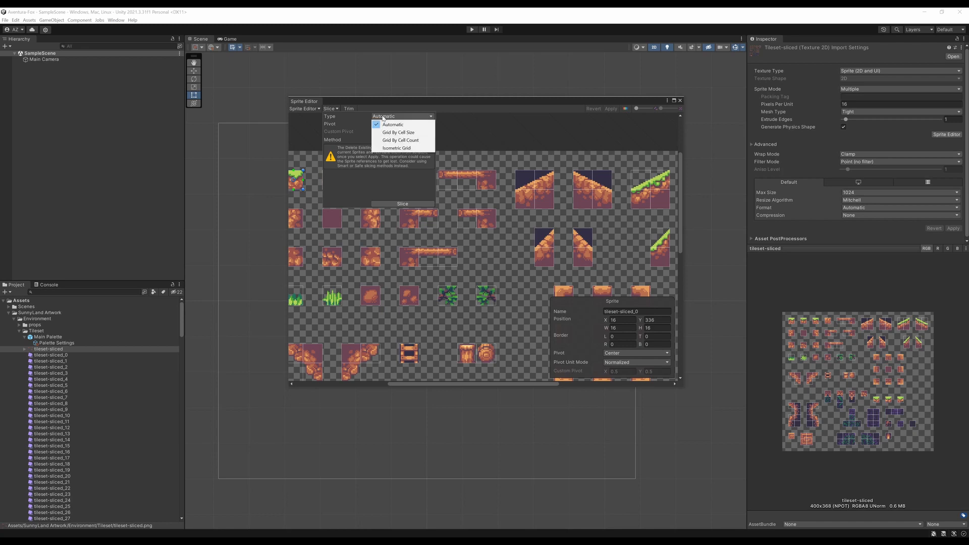
{"action": "left_click", "coordinate": [413, 133]}
{"action": "left_click", "coordinate": [394, 118]}
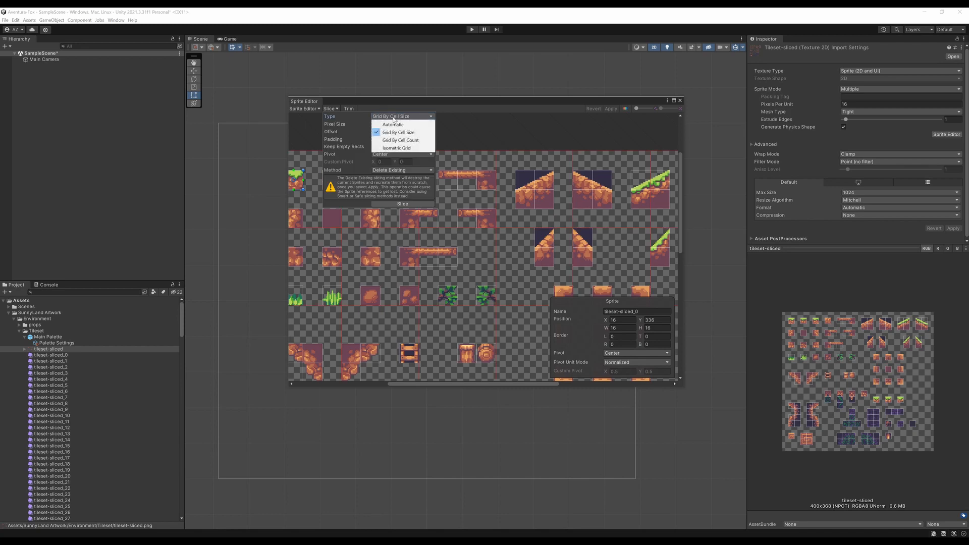
{"action": "left_click", "coordinate": [401, 140]}
{"action": "left_click", "coordinate": [396, 117]}
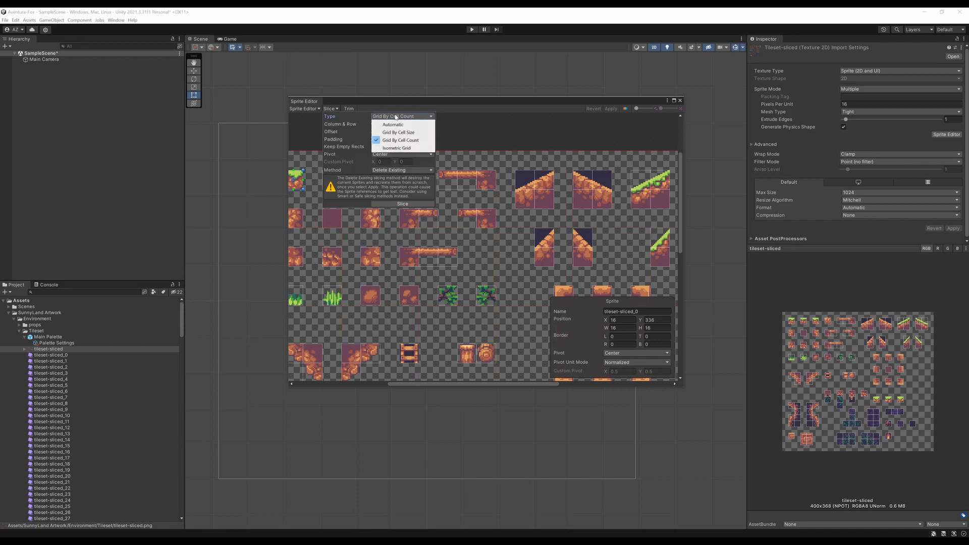
{"action": "left_click", "coordinate": [399, 132]}
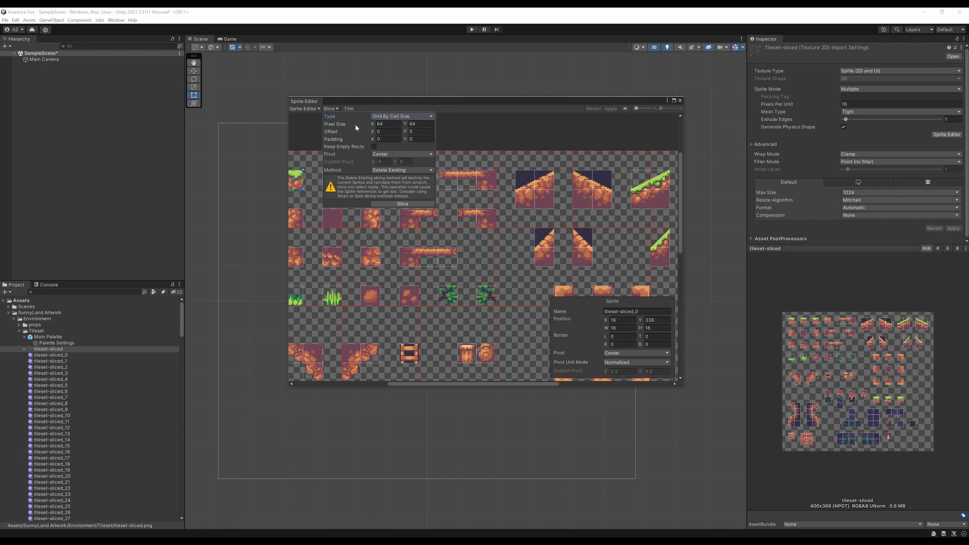
Step: Set the slicing grid's Pixel Size to 16 by 16 and close the slice settings without slicing
{"action": "left_click", "coordinate": [385, 126]}
{"action": "left_click", "coordinate": [413, 125]}
{"action": "left_click", "coordinate": [387, 123]}
{"action": "type", "text": "16"}
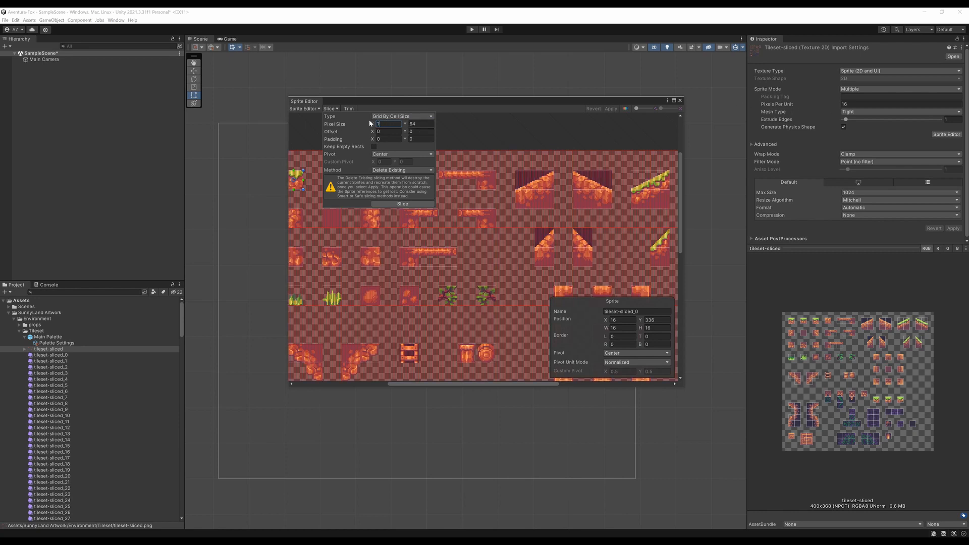
{"action": "left_click", "coordinate": [407, 124]}
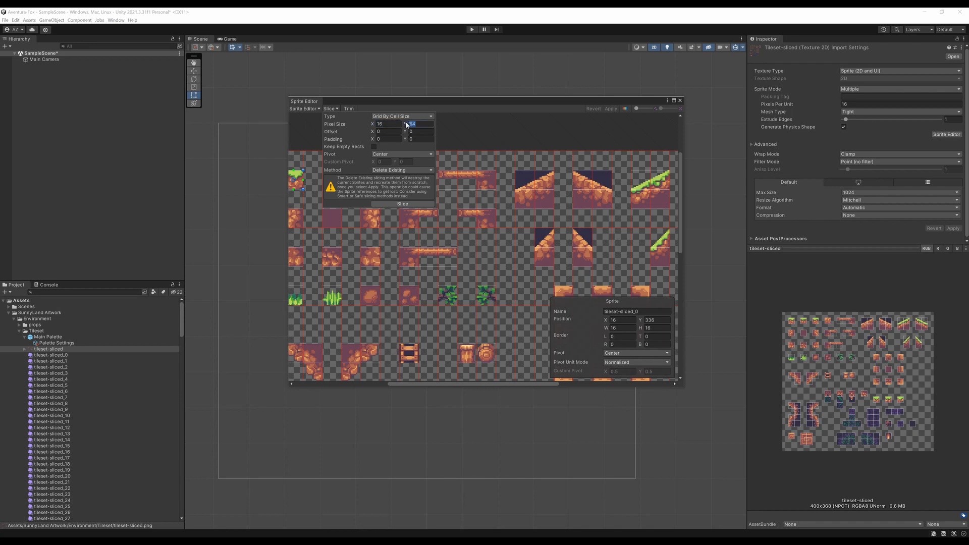
{"action": "type", "text": "16"}
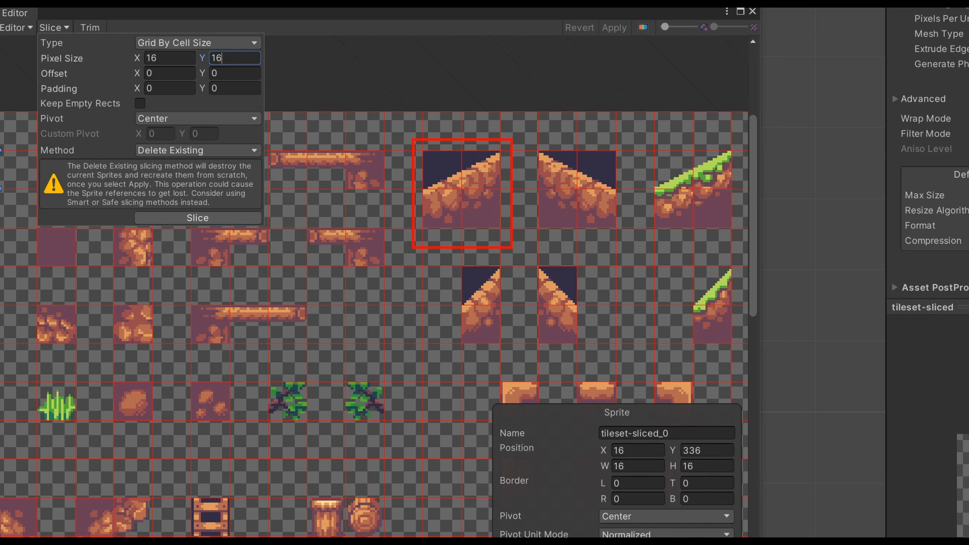
{"action": "key", "text": "Escape"}
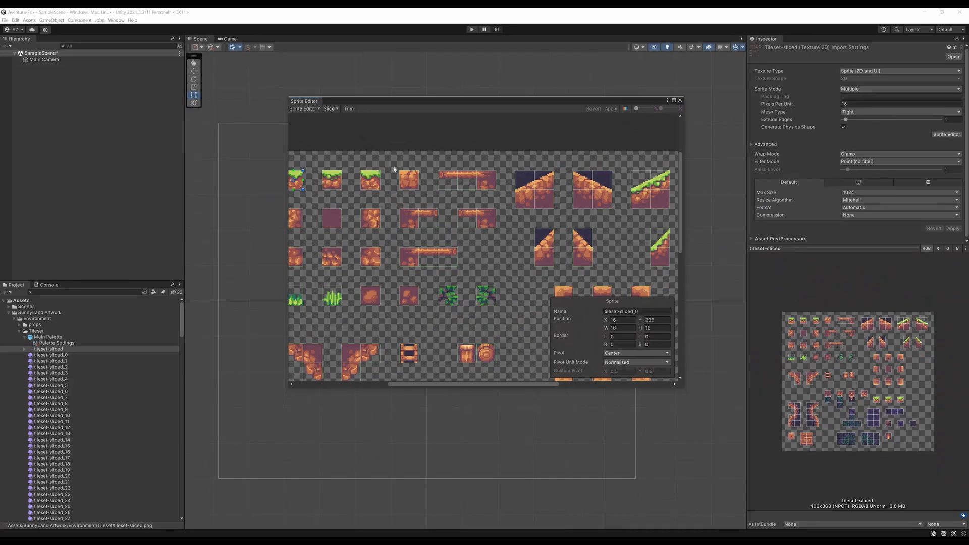
Step: Review the tileset's slice settings and available slice types, keep Grid By Cell Size, and close the Sprite Editor without slicing
{"action": "left_click", "coordinate": [331, 109]}
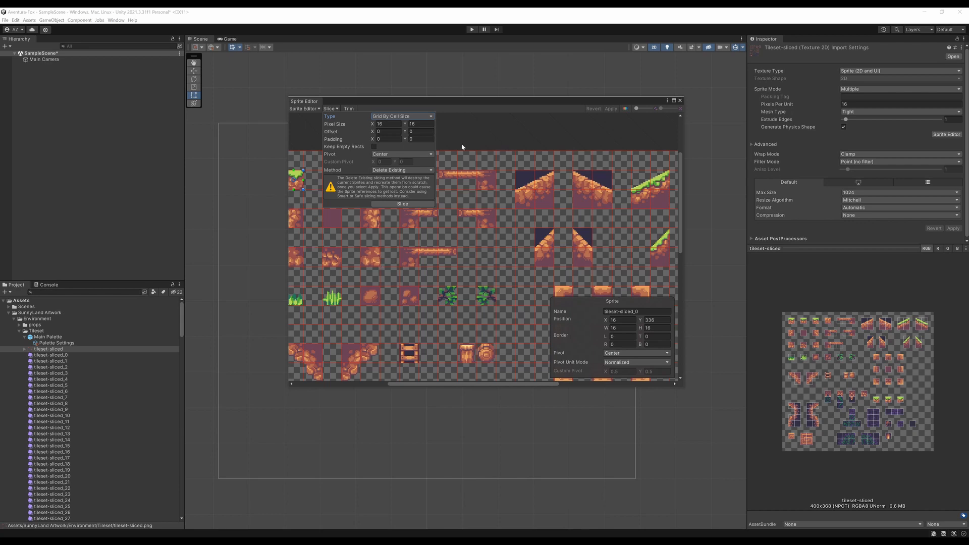
{"action": "left_click", "coordinate": [474, 113]}
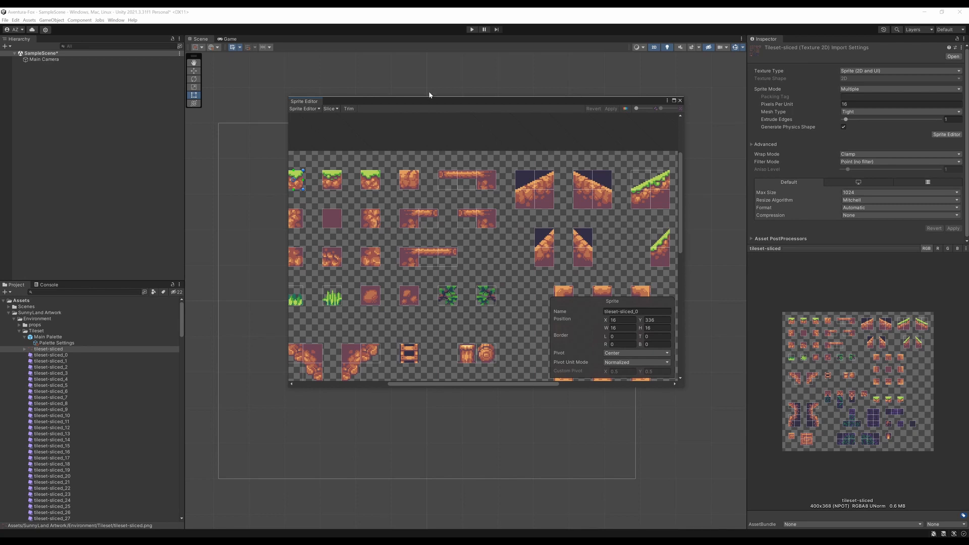
{"action": "left_click", "coordinate": [330, 109]}
{"action": "left_click", "coordinate": [391, 117]}
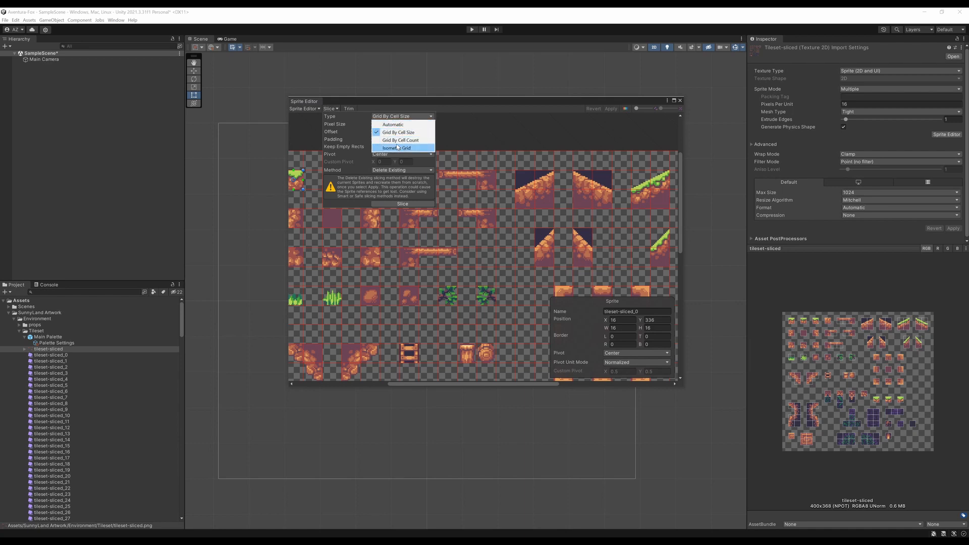
{"action": "left_click", "coordinate": [414, 135]}
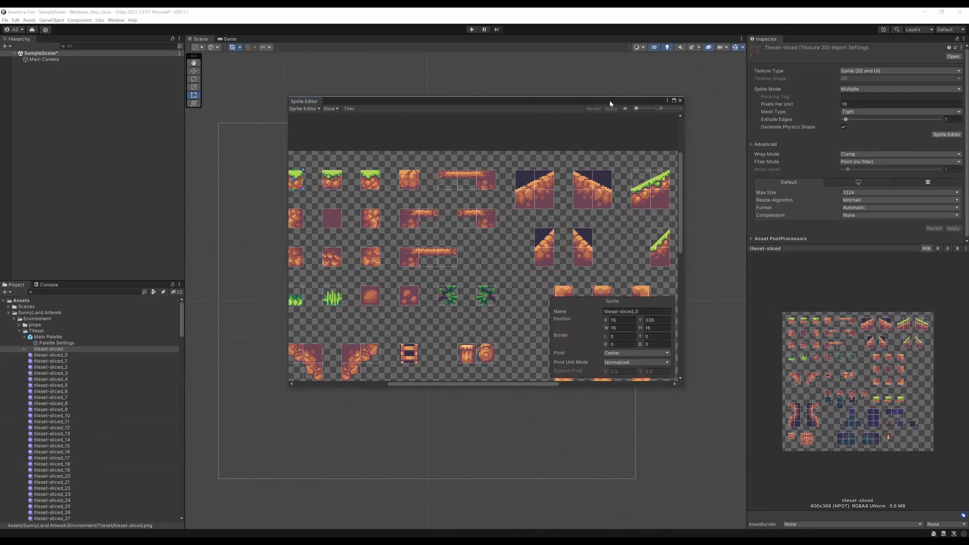
{"action": "left_click", "coordinate": [680, 101]}
Step: Add a rectangular Tilemap to the scene from the 2D objects and keep its default name
{"action": "left_click", "coordinate": [434, 293]}
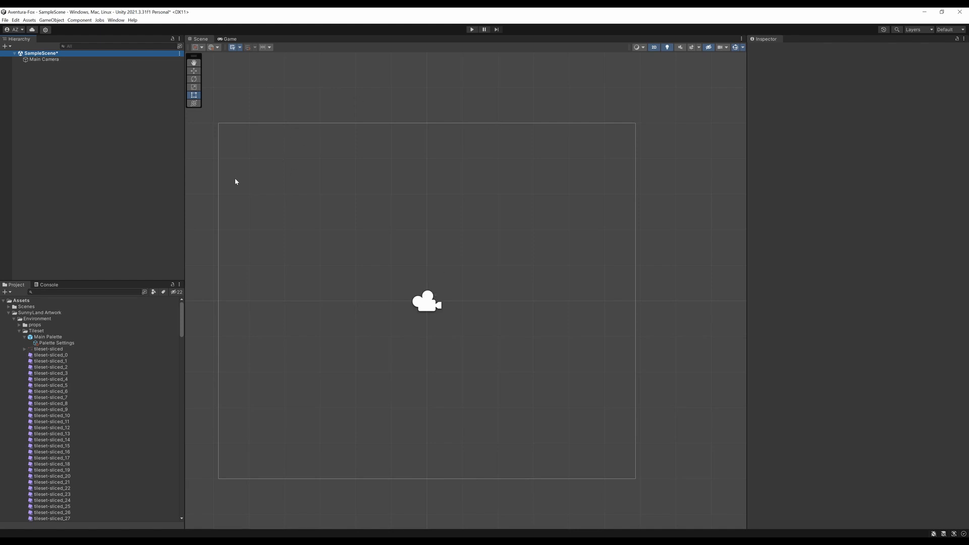
{"action": "scroll", "coordinate": [388, 259], "scroll_direction": "up", "scroll_amount": 3}
{"action": "scroll", "coordinate": [389, 259], "scroll_direction": "down", "scroll_amount": 3}
{"action": "middle_click_drag", "start_coordinate": [389, 262], "coordinate": [420, 265]}
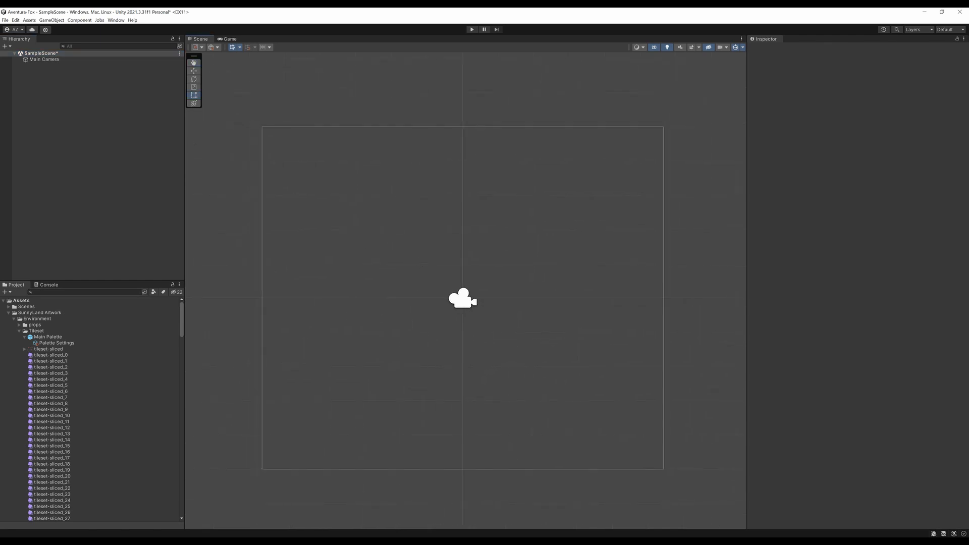
{"action": "left_click", "coordinate": [8, 47]}
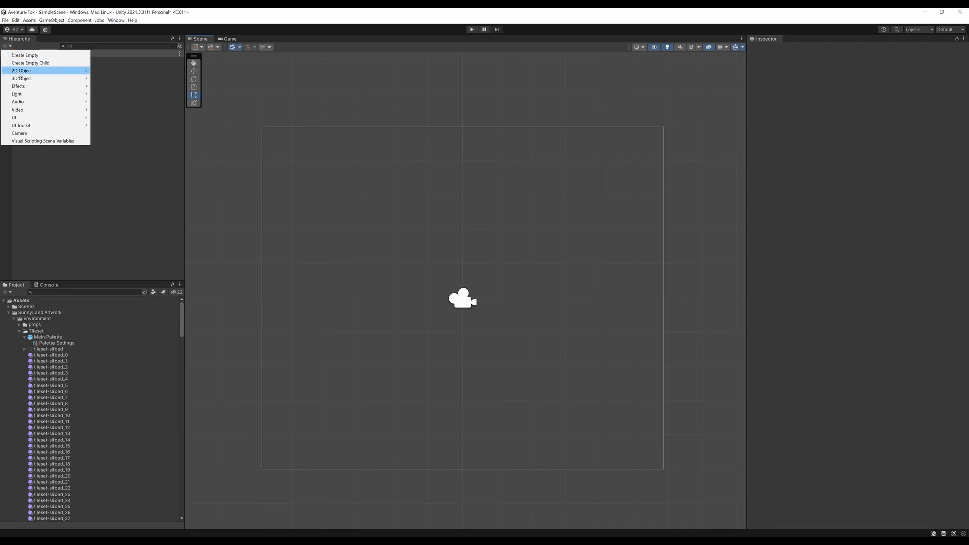
{"action": "mouse_move", "coordinate": [20, 74]}
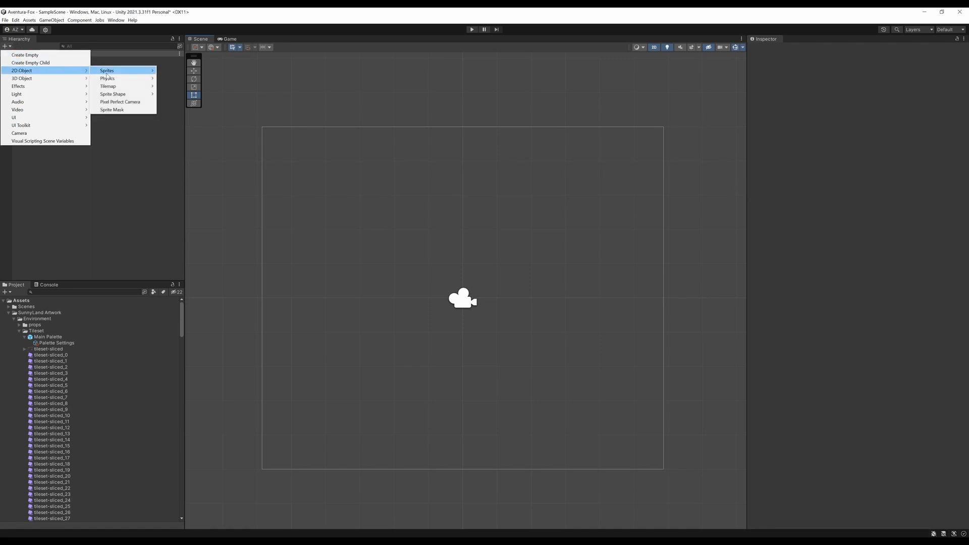
{"action": "mouse_move", "coordinate": [112, 89]}
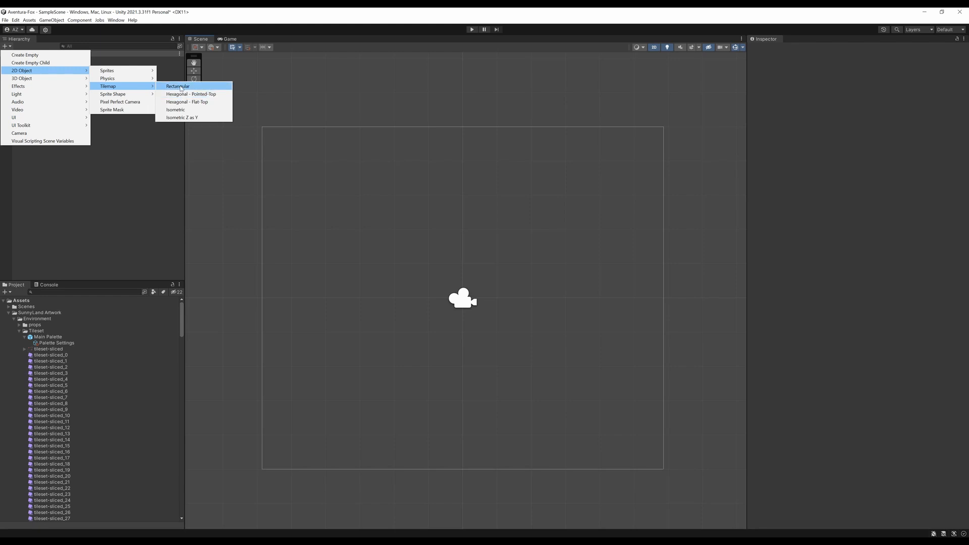
{"action": "left_click", "coordinate": [178, 87]}
{"action": "scroll", "coordinate": [485, 188], "scroll_direction": "down", "scroll_amount": 4}
{"action": "scroll", "coordinate": [478, 192], "scroll_direction": "up", "scroll_amount": 4}
{"action": "scroll", "coordinate": [449, 256], "scroll_direction": "down", "scroll_amount": 4}
{"action": "scroll", "coordinate": [452, 254], "scroll_direction": "up", "scroll_amount": 4}
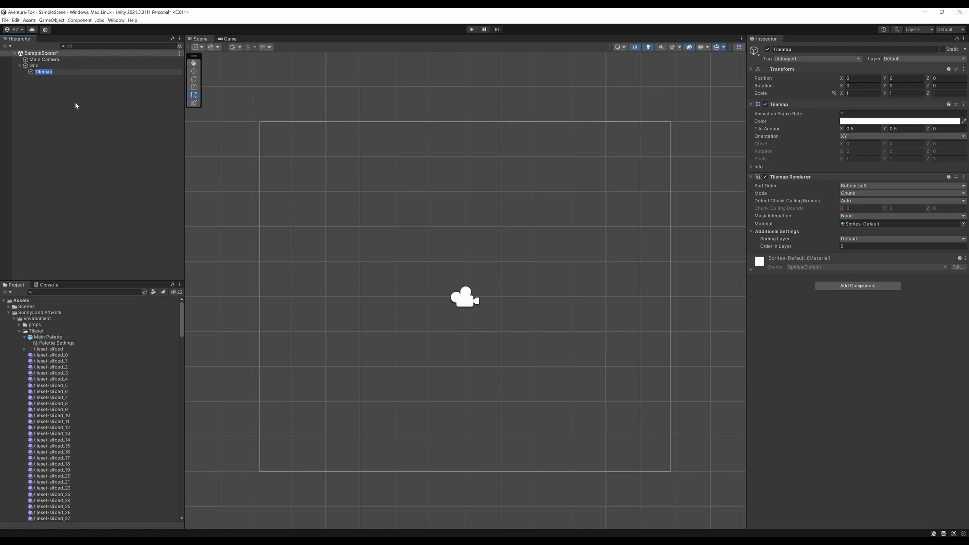
{"action": "left_click", "coordinate": [52, 73]}
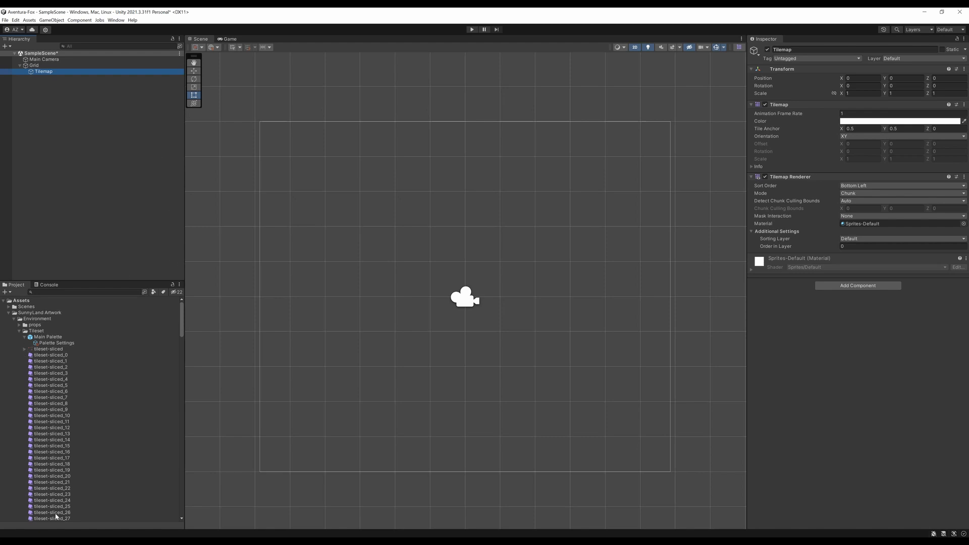
Step: Collapse the Tileset folder in the project assets and shrink the Project area to give the Hierarchy more height
{"action": "left_click", "coordinate": [24, 349]}
{"action": "left_click", "coordinate": [24, 348]}
{"action": "left_click", "coordinate": [19, 331]}
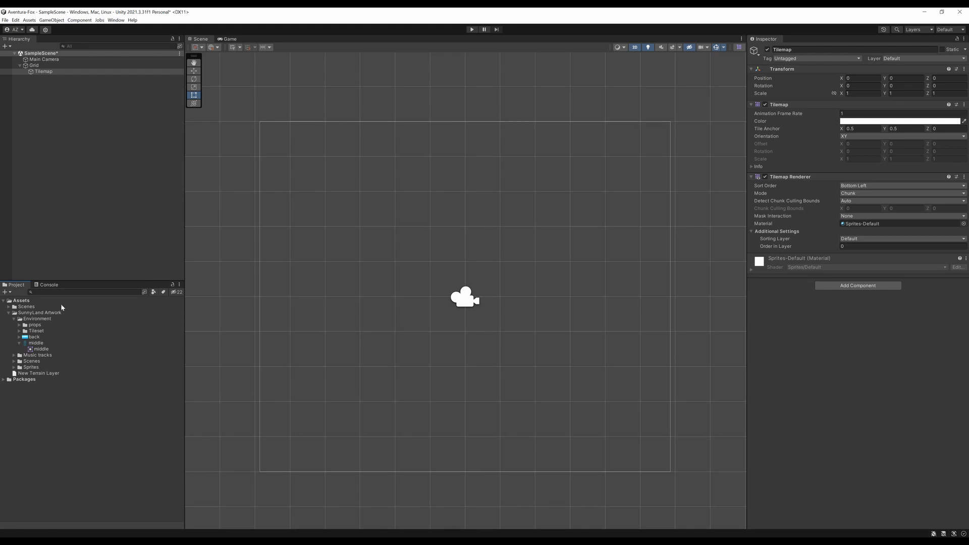
{"action": "left_click_drag", "start_coordinate": [140, 283], "coordinate": [149, 315]}
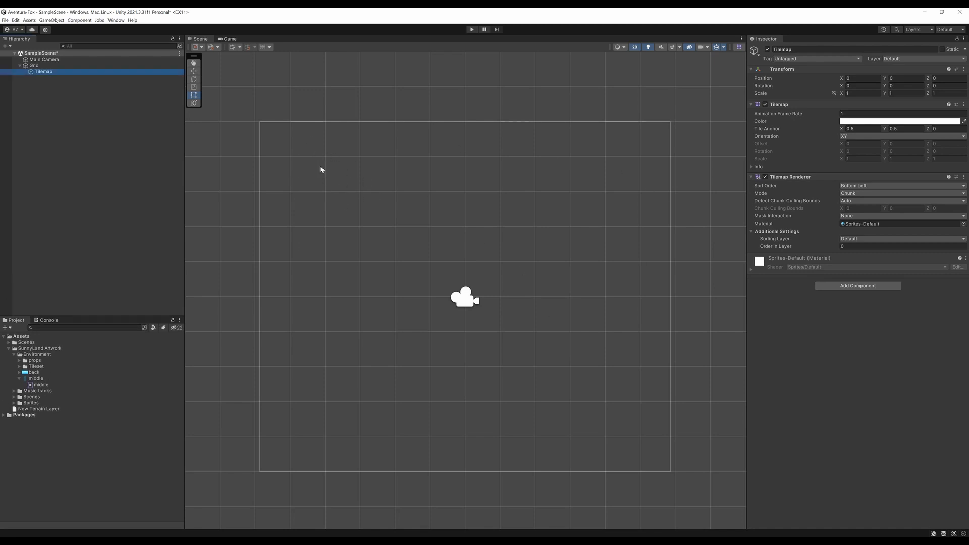
Step: Open the Tile Palette window and place it over the Scene view
{"action": "left_click", "coordinate": [115, 21]}
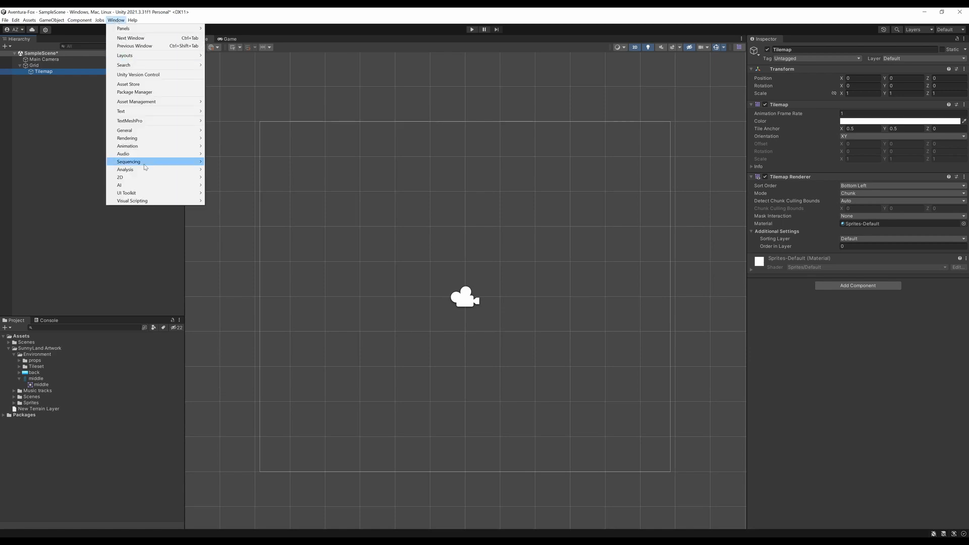
{"action": "mouse_move", "coordinate": [123, 179]}
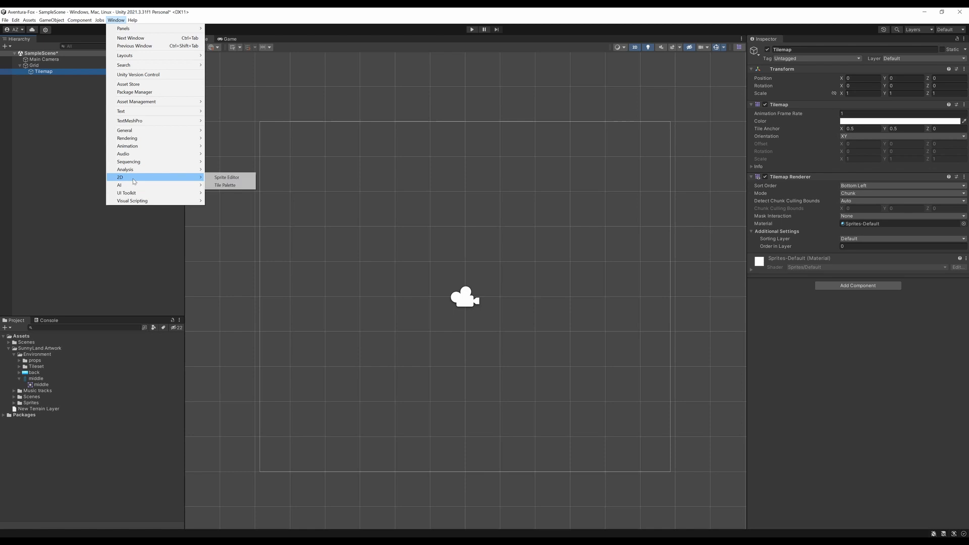
{"action": "left_click", "coordinate": [242, 190]}
{"action": "left_click_drag", "start_coordinate": [145, 116], "coordinate": [346, 77]}
Step: Examine the grass, dirt and slope tiles in Main Palette and check which palettes are available
{"action": "scroll", "coordinate": [447, 162], "scroll_direction": "up", "scroll_amount": 5}
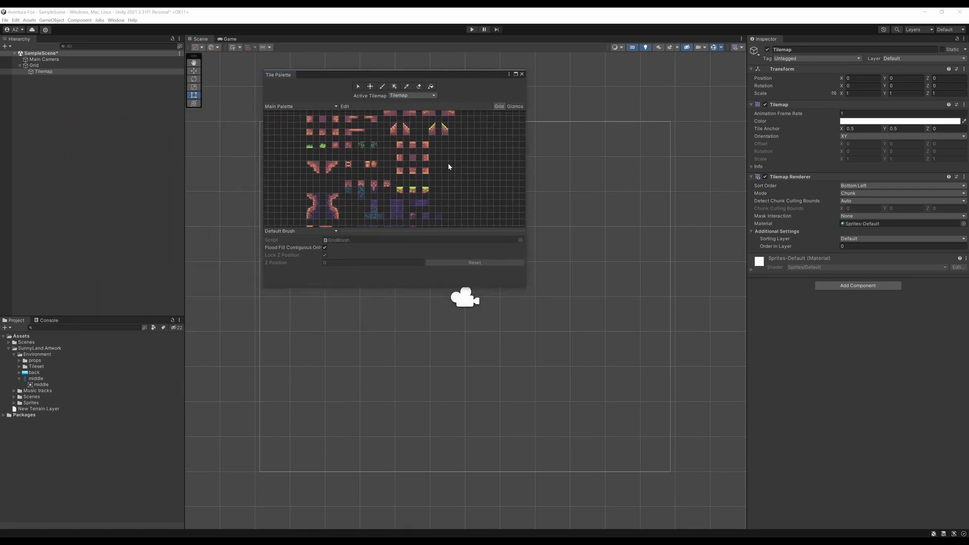
{"action": "middle_click_drag", "start_coordinate": [425, 204], "coordinate": [427, 203]}
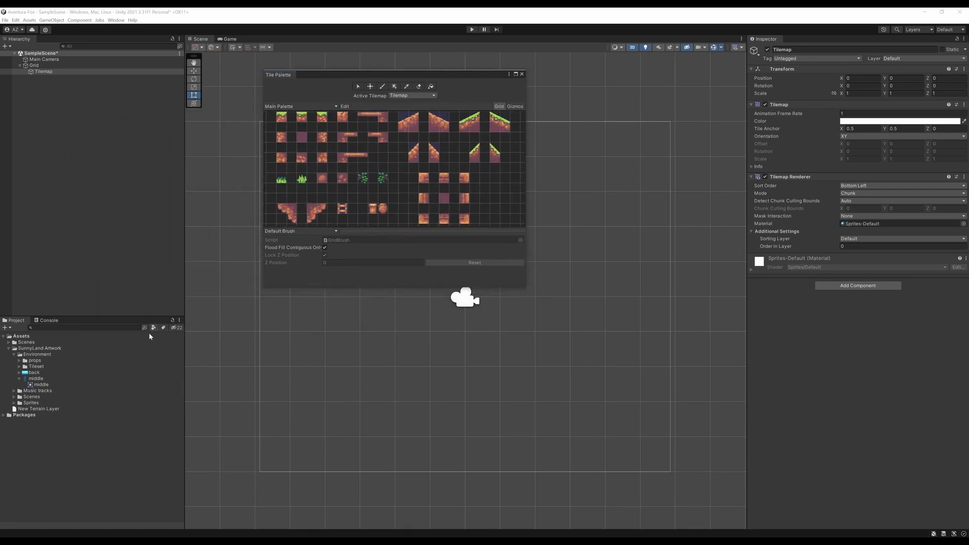
{"action": "middle_click_drag", "start_coordinate": [411, 147], "coordinate": [423, 203]}
{"action": "middle_click_drag", "start_coordinate": [354, 190], "coordinate": [371, 178]}
{"action": "scroll", "coordinate": [374, 190], "scroll_direction": "up", "scroll_amount": 1}
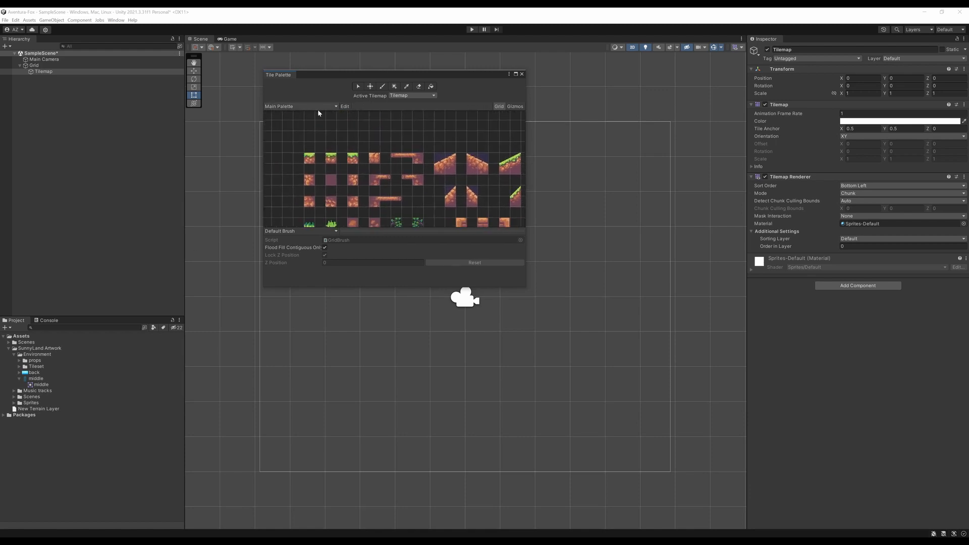
{"action": "left_click", "coordinate": [335, 107]}
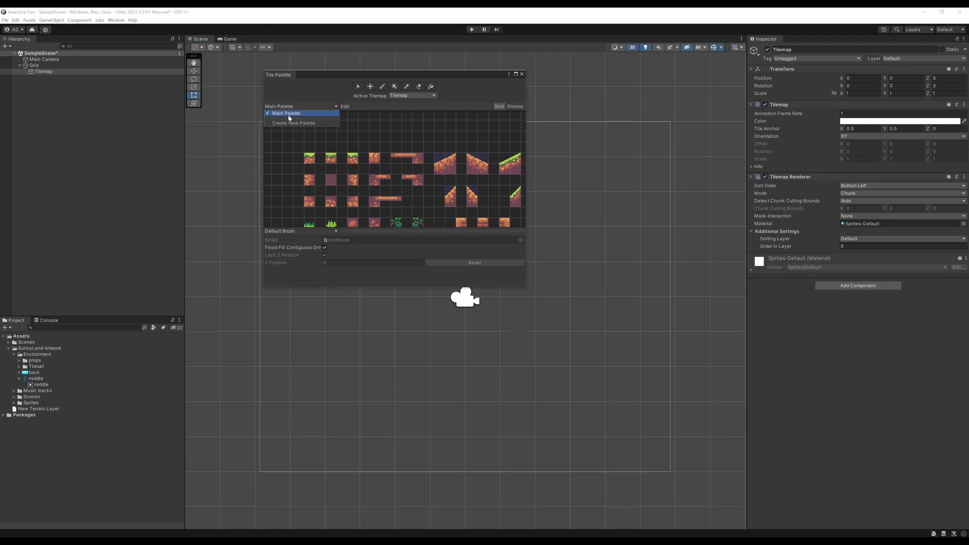
{"action": "left_click", "coordinate": [428, 148]}
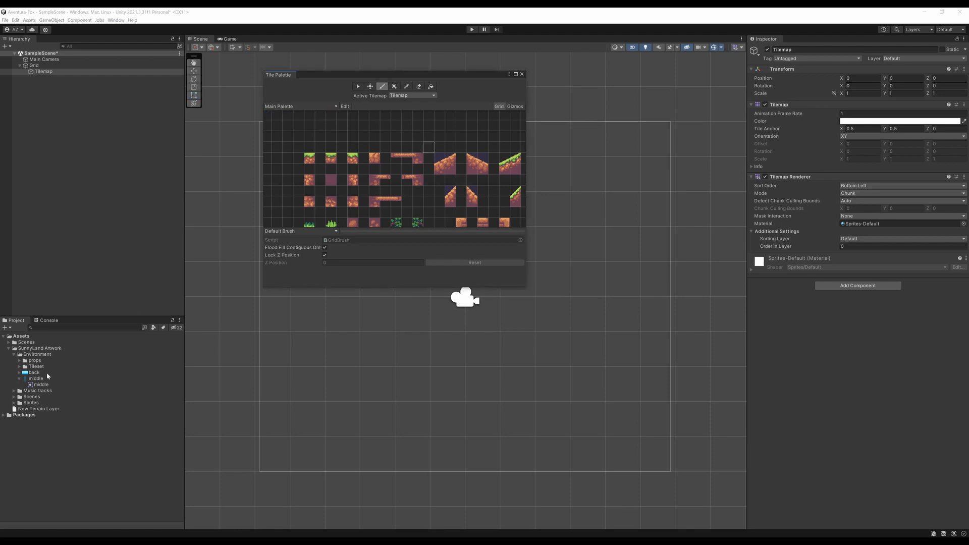
{"action": "scroll", "coordinate": [407, 183], "scroll_direction": "down", "scroll_amount": 6}
{"action": "scroll", "coordinate": [409, 194], "scroll_direction": "up", "scroll_amount": 4}
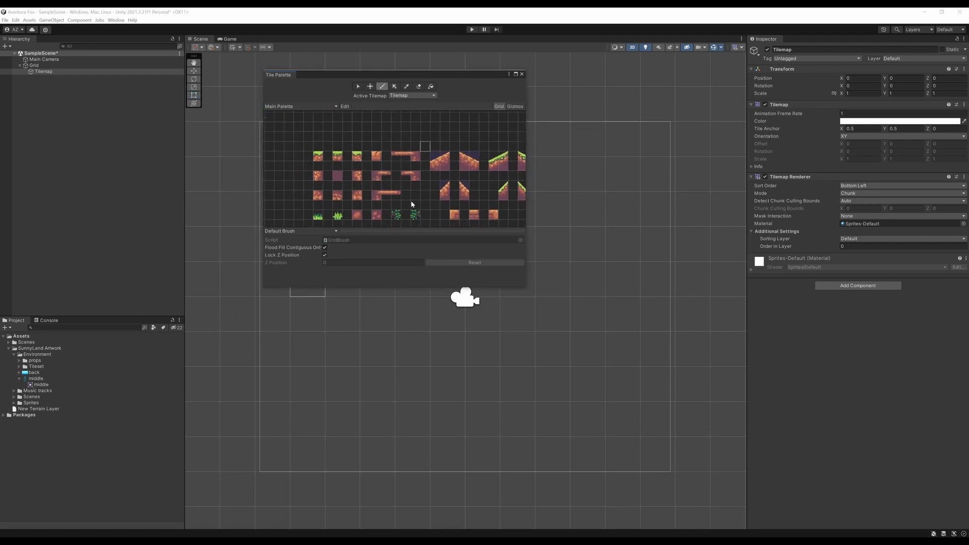
{"action": "scroll", "coordinate": [411, 202], "scroll_direction": "up", "scroll_amount": 5}
{"action": "scroll", "coordinate": [359, 167], "scroll_direction": "up", "scroll_amount": 3}
{"action": "scroll", "coordinate": [349, 169], "scroll_direction": "up", "scroll_amount": 4}
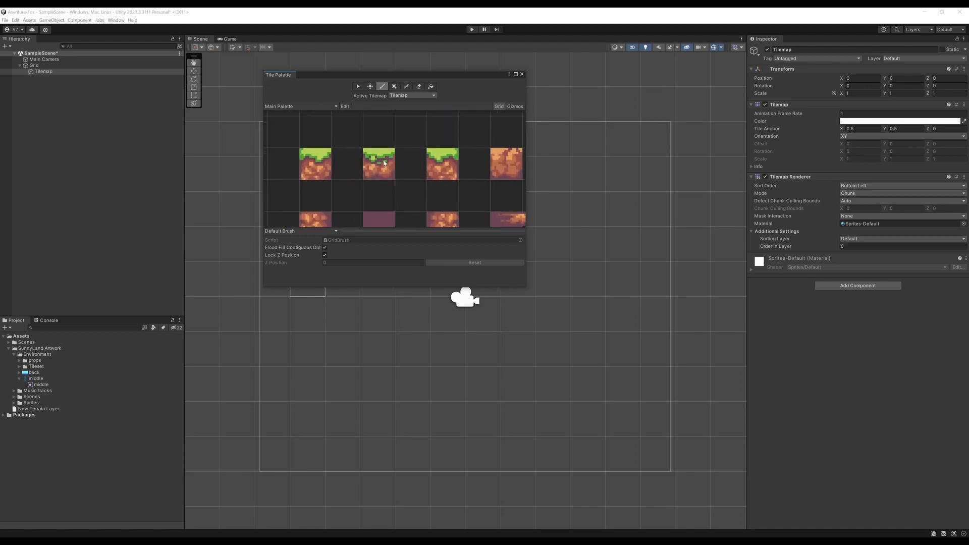
{"action": "scroll", "coordinate": [345, 168], "scroll_direction": "up", "scroll_amount": 1}
{"action": "scroll", "coordinate": [343, 162], "scroll_direction": "up", "scroll_amount": 1}
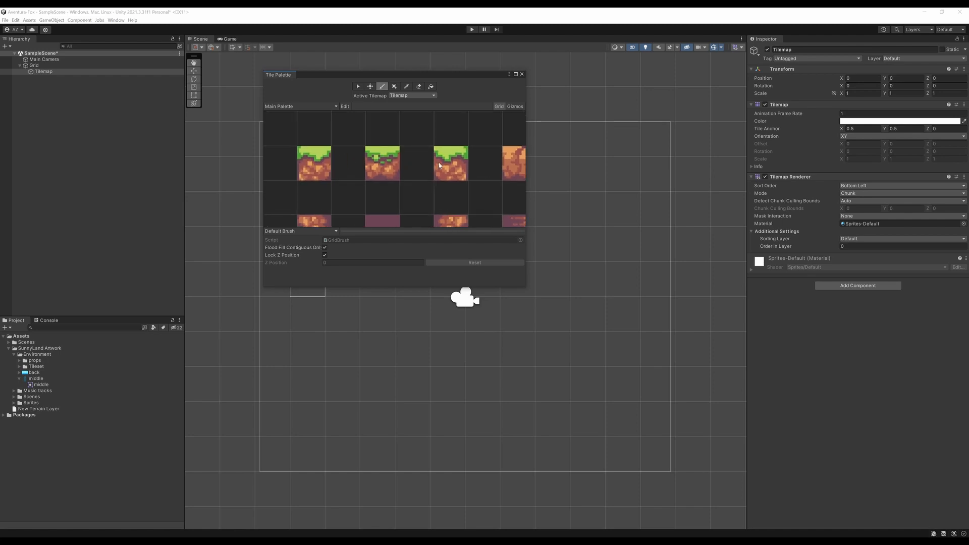
{"action": "scroll", "coordinate": [439, 165], "scroll_direction": "down", "scroll_amount": 5}
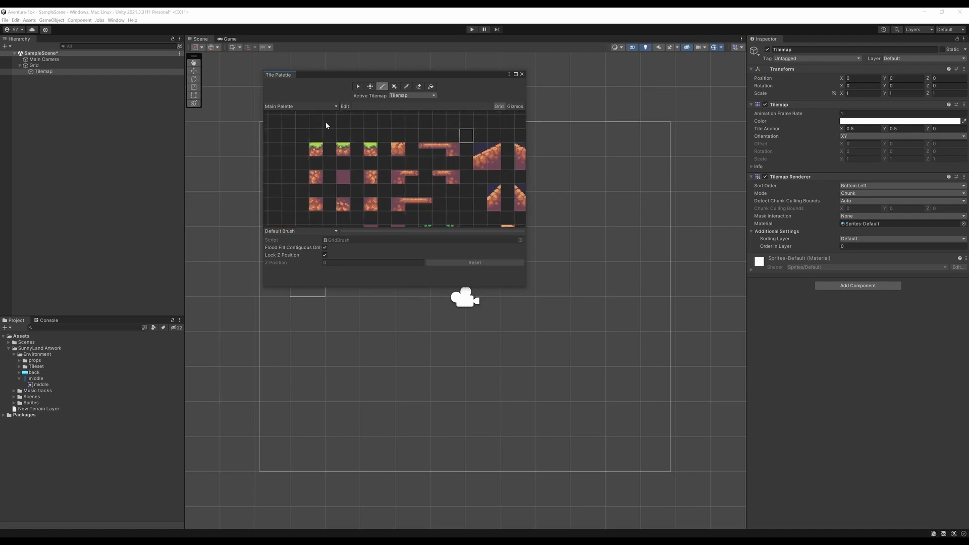
Step: Dock the Tile Palette between the Hierarchy and the Project area and enlarge it to show more tiles
{"action": "left_click_drag", "start_coordinate": [281, 76], "coordinate": [46, 151]}
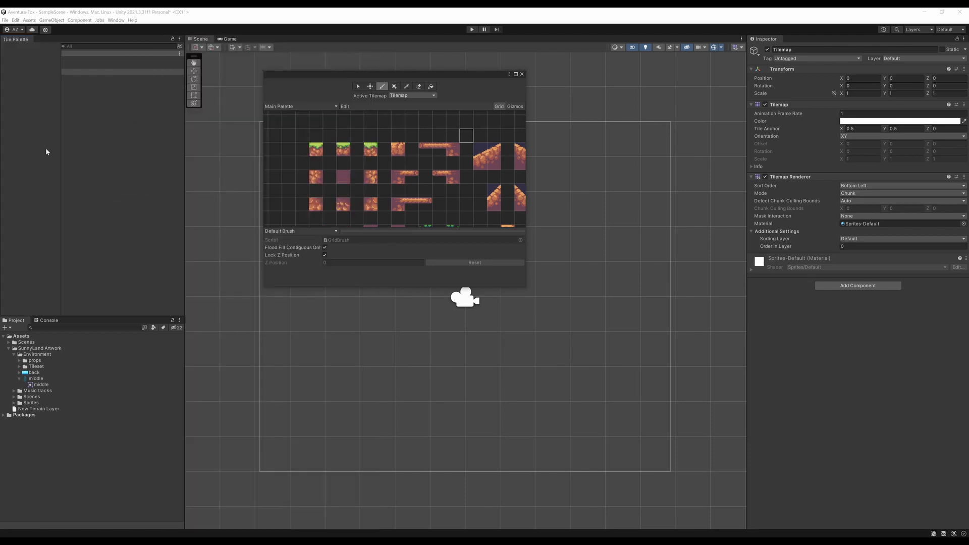
{"action": "left_click_drag", "start_coordinate": [44, 209], "coordinate": [61, 306]}
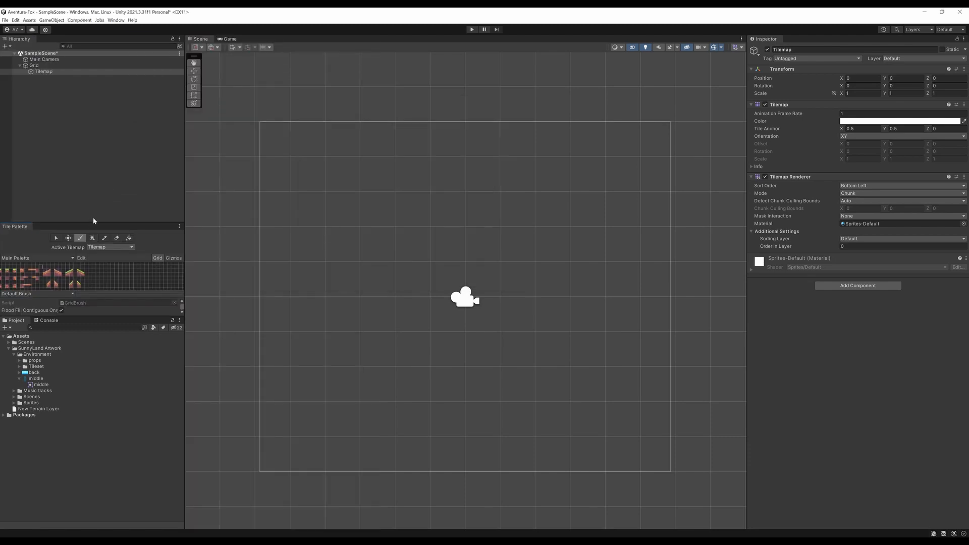
{"action": "left_click_drag", "start_coordinate": [93, 222], "coordinate": [96, 152]}
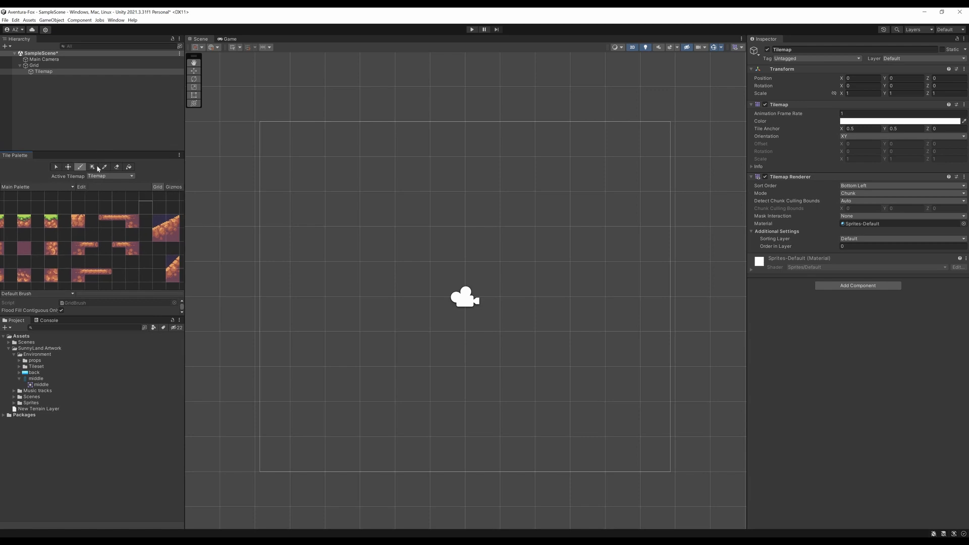
{"action": "mouse_move", "coordinate": [111, 291]}
{"action": "left_mouse_down"}
{"action": "mouse_move", "coordinate": [106, 412]}
{"action": "mouse_move", "coordinate": [105, 398]}
{"action": "left_mouse_up"}
Step: Examine the tiles of Main Palette in the docked Tile Palette, up close and as a whole sheet
{"action": "scroll", "coordinate": [80, 266], "scroll_direction": "down", "scroll_amount": 10}
{"action": "scroll", "coordinate": [85, 291], "scroll_direction": "up", "scroll_amount": 5}
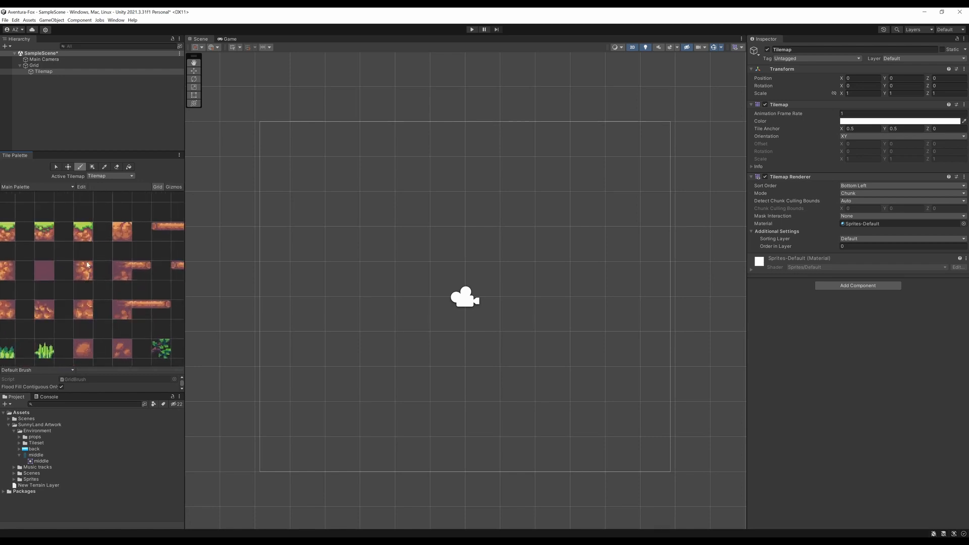
{"action": "scroll", "coordinate": [87, 260], "scroll_direction": "down", "scroll_amount": 4}
{"action": "scroll", "coordinate": [87, 260], "scroll_direction": "up", "scroll_amount": 5}
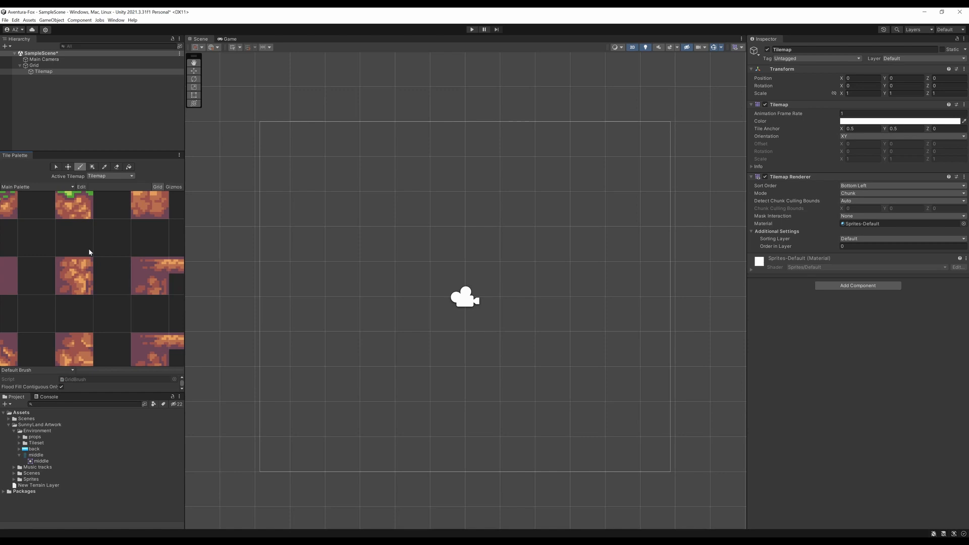
{"action": "scroll", "coordinate": [89, 244], "scroll_direction": "down", "scroll_amount": 4}
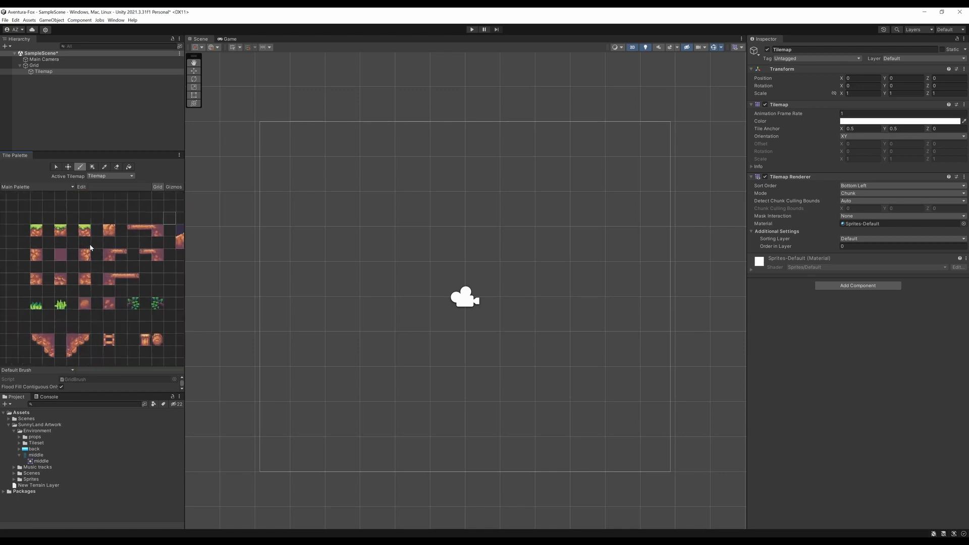
{"action": "scroll", "coordinate": [89, 244], "scroll_direction": "up", "scroll_amount": 3}
{"action": "mouse_move", "coordinate": [89, 244]}
{"action": "middle_mouse_down"}
{"action": "mouse_move", "coordinate": [78, 249]}
{"action": "mouse_move", "coordinate": [169, 283]}
{"action": "mouse_move", "coordinate": [82, 242]}
{"action": "middle_mouse_up"}
{"action": "scroll", "coordinate": [85, 246], "scroll_direction": "down", "scroll_amount": 5}
{"action": "scroll", "coordinate": [102, 255], "scroll_direction": "up", "scroll_amount": 4}
{"action": "middle_click_drag", "start_coordinate": [96, 240], "coordinate": [85, 269]}
{"action": "scroll", "coordinate": [98, 245], "scroll_direction": "down", "scroll_amount": 5}
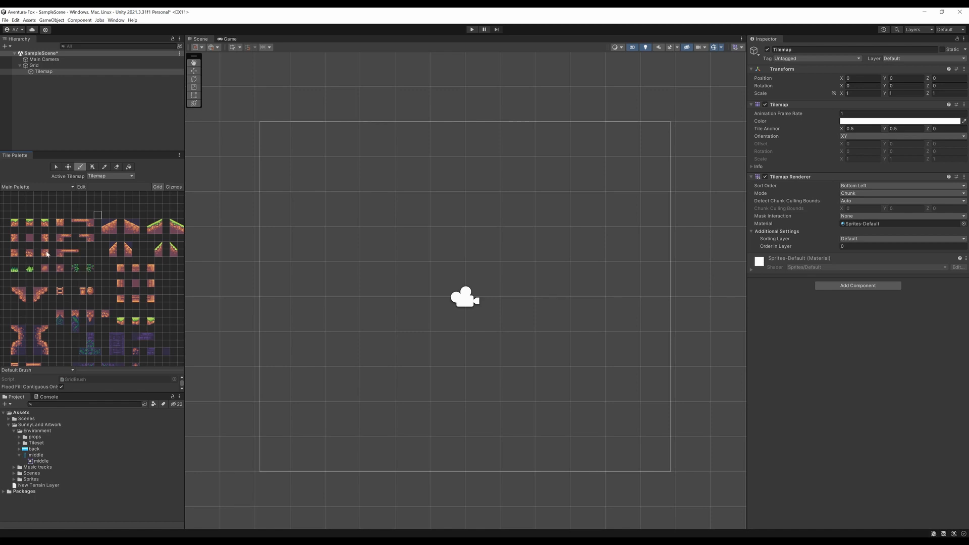
Step: Try docking the Tile Palette as a tab beside the Hierarchy, and widen the Scene view by narrowing the Inspector
{"action": "left_click_drag", "start_coordinate": [11, 156], "coordinate": [55, 40]}
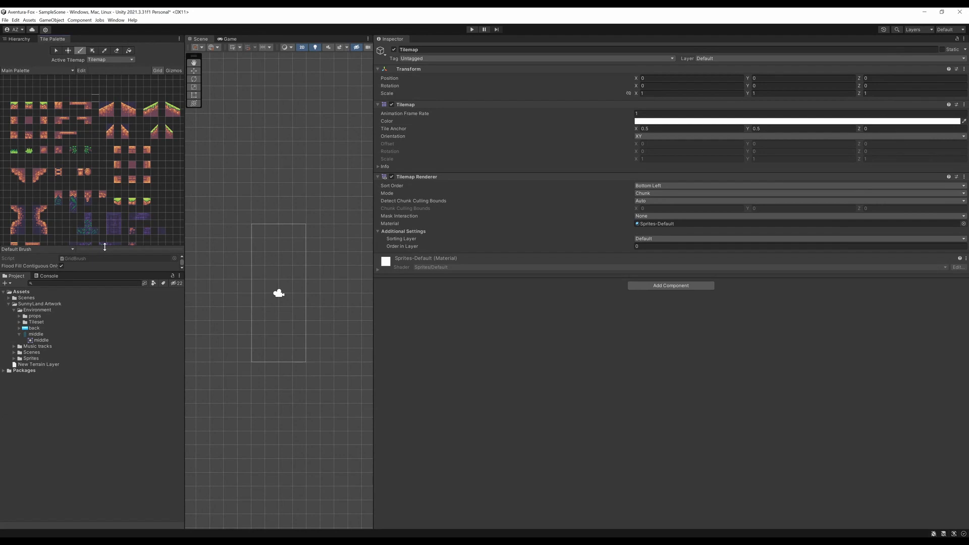
{"action": "left_click_drag", "start_coordinate": [105, 246], "coordinate": [97, 312]}
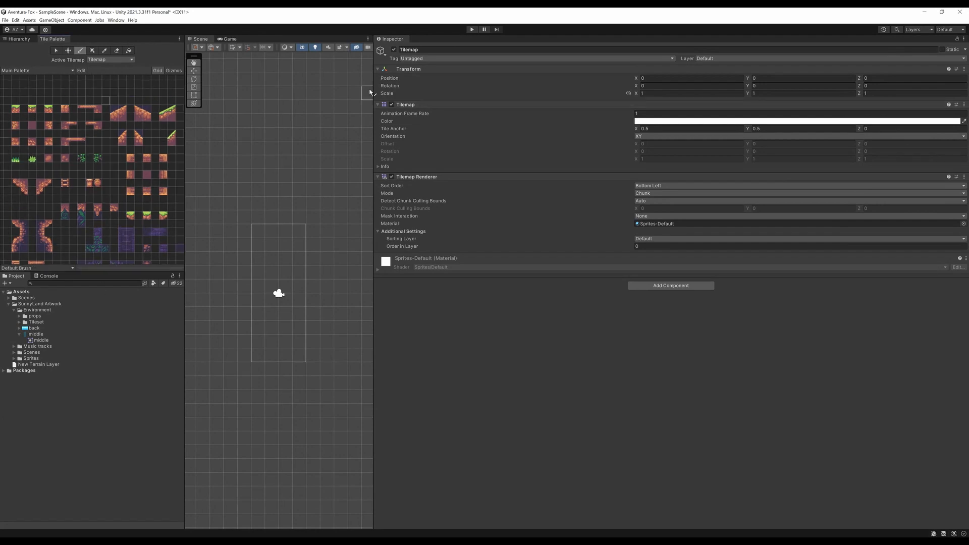
{"action": "left_click_drag", "start_coordinate": [372, 90], "coordinate": [801, 90]}
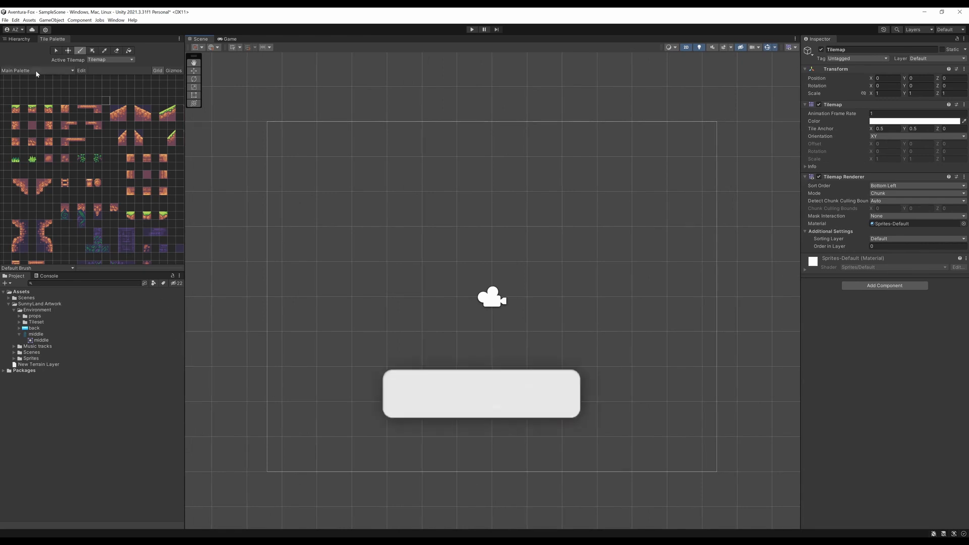
Step: Move the Tile Palette back below the Hierarchy and increase its height so more rows of tiles fit
{"action": "left_click", "coordinate": [19, 38]}
{"action": "left_click_drag", "start_coordinate": [49, 40], "coordinate": [81, 157]}
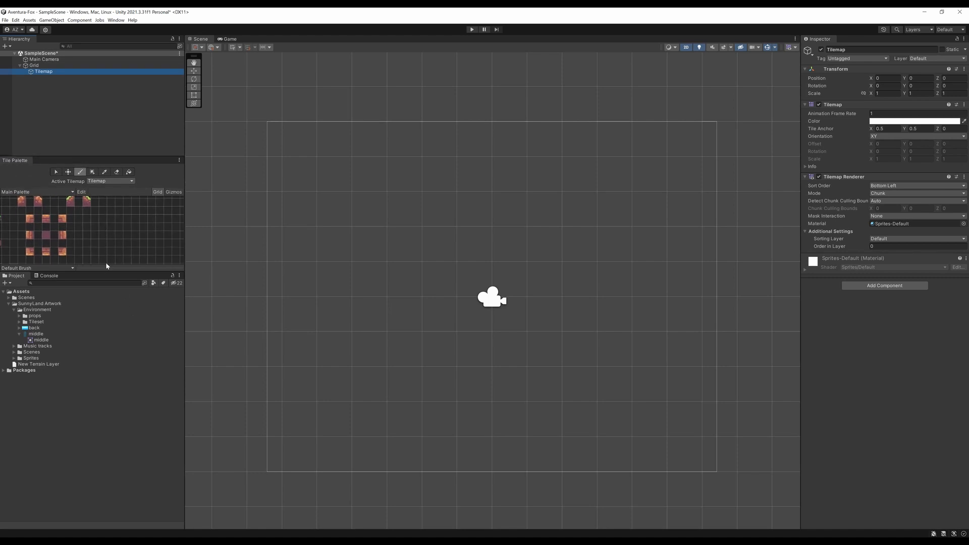
{"action": "left_click_drag", "start_coordinate": [106, 266], "coordinate": [106, 326]}
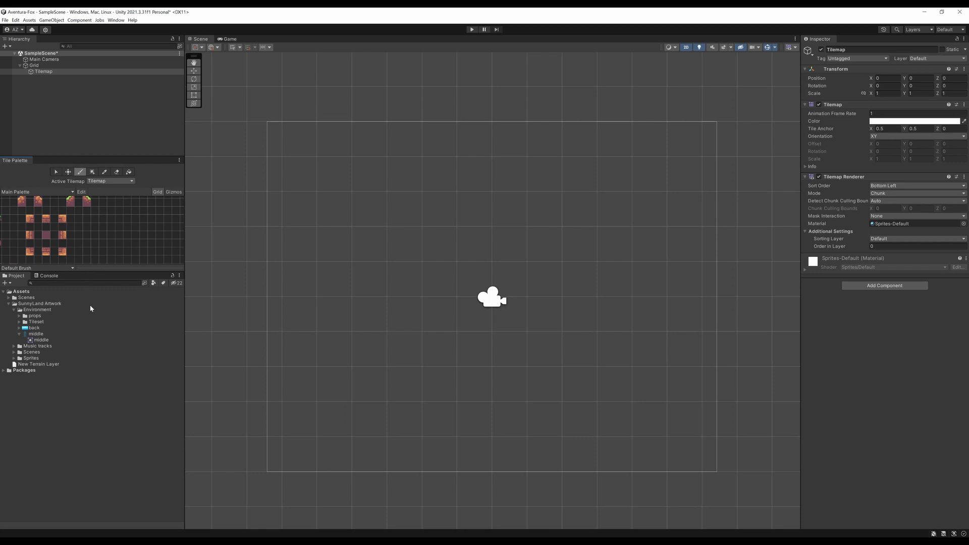
{"action": "left_click", "coordinate": [51, 283]}
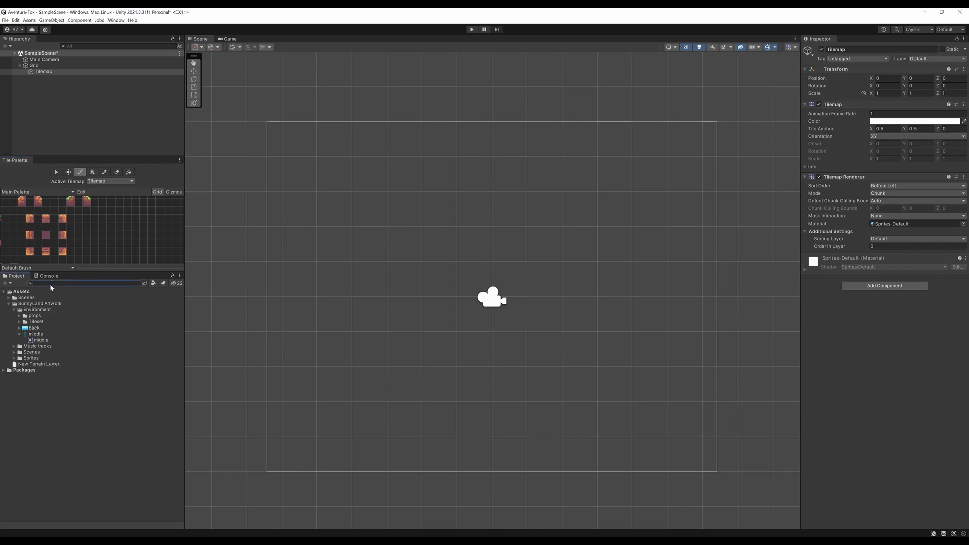
{"action": "left_click_drag", "start_coordinate": [12, 272], "coordinate": [27, 367]}
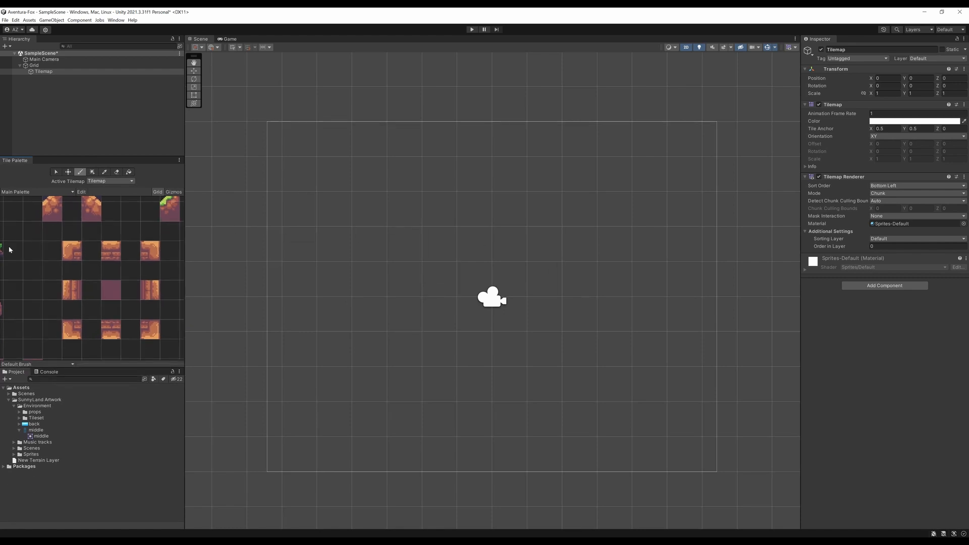
{"action": "scroll", "coordinate": [10, 249], "scroll_direction": "down", "scroll_amount": 3}
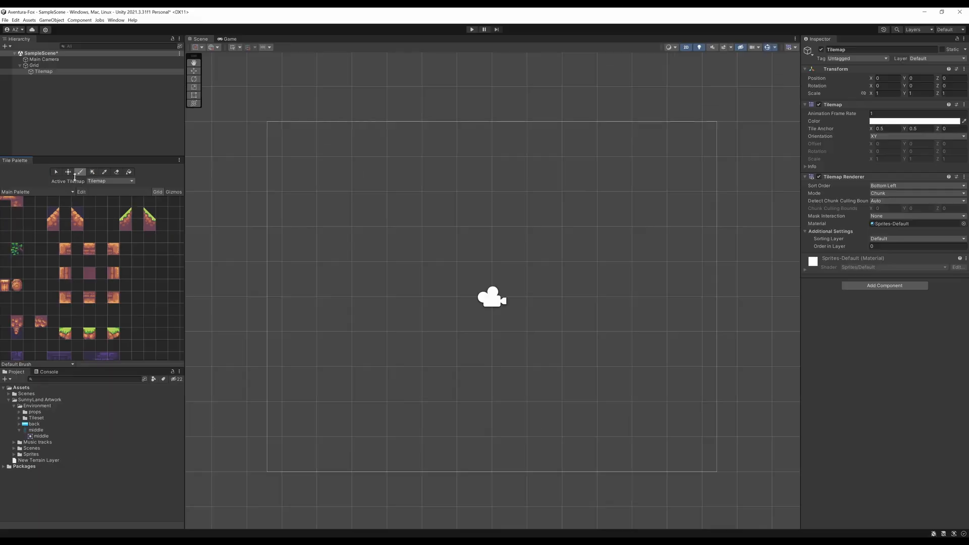
Step: Examine the grass-topped ground tiles and the dirt tiles beneath them up close in the Tile Palette
{"action": "middle_click_drag", "start_coordinate": [76, 247], "coordinate": [104, 293]}
{"action": "scroll", "coordinate": [52, 257], "scroll_direction": "up", "scroll_amount": 3}
{"action": "middle_click_drag", "start_coordinate": [49, 255], "coordinate": [69, 244]}
{"action": "scroll", "coordinate": [60, 256], "scroll_direction": "up", "scroll_amount": 2}
{"action": "middle_click_drag", "start_coordinate": [63, 258], "coordinate": [29, 254]}
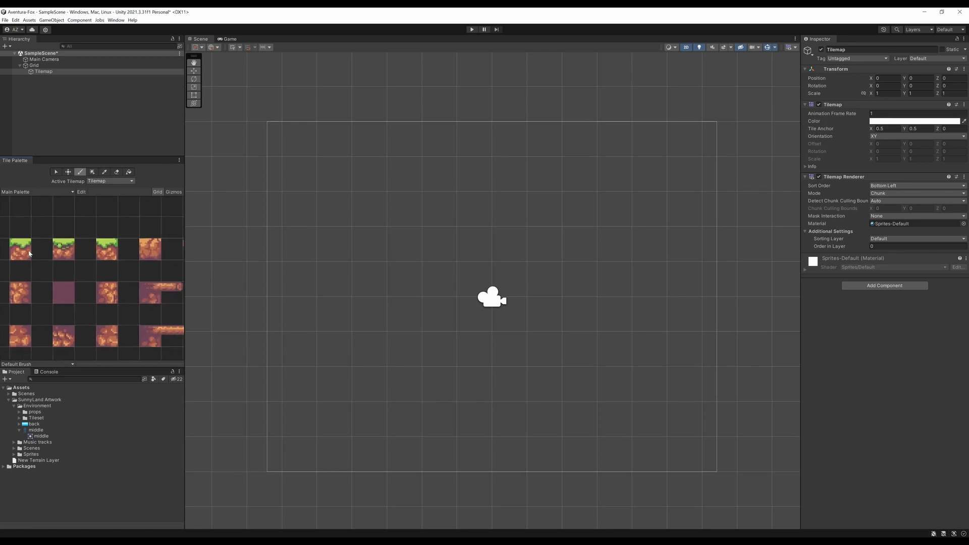
{"action": "scroll", "coordinate": [117, 259], "scroll_direction": "down", "scroll_amount": 3}
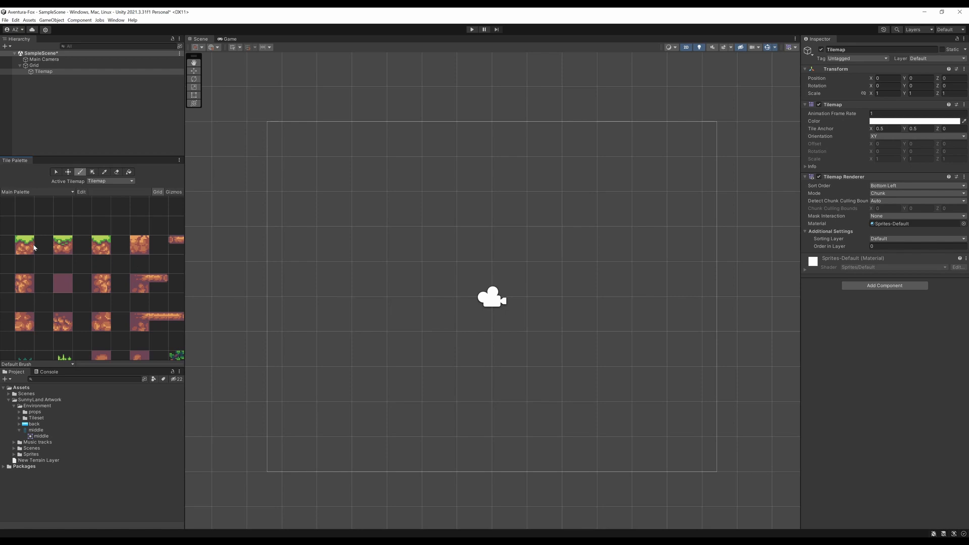
{"action": "scroll", "coordinate": [39, 244], "scroll_direction": "down", "scroll_amount": 3}
{"action": "scroll", "coordinate": [45, 274], "scroll_direction": "up", "scroll_amount": 5}
{"action": "scroll", "coordinate": [43, 274], "scroll_direction": "down", "scroll_amount": 1}
{"action": "scroll", "coordinate": [43, 274], "scroll_direction": "down", "scroll_amount": 1}
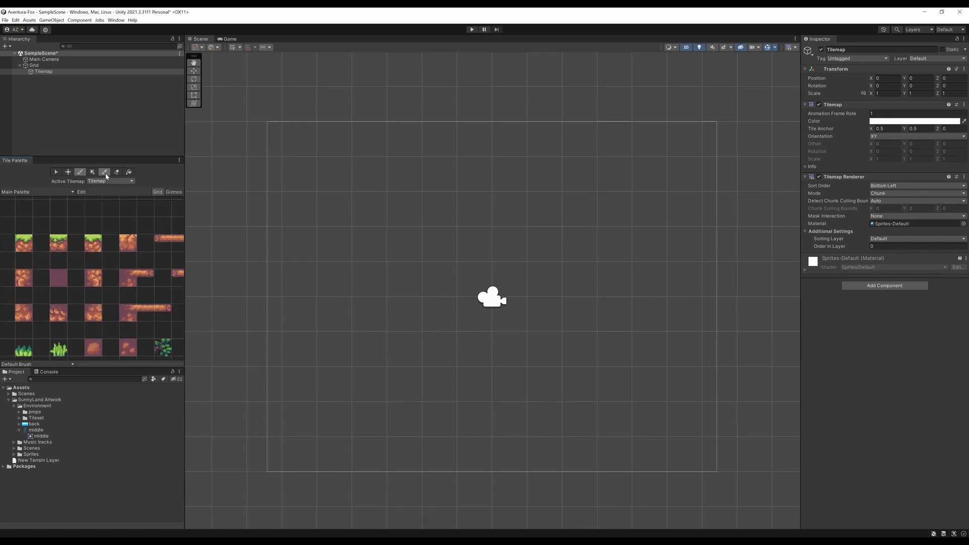
Step: Paint an eleven-tile grass row across the camera frame, with left and right grass corners and the middle grass tile between them
{"action": "left_click", "coordinate": [79, 172]}
{"action": "left_click", "coordinate": [301, 243]}
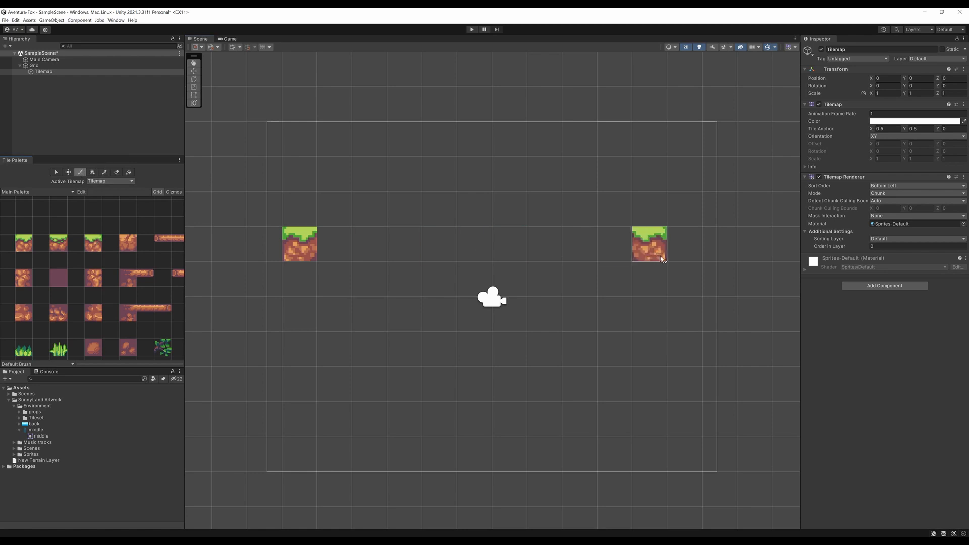
{"action": "left_click", "coordinate": [663, 260]}
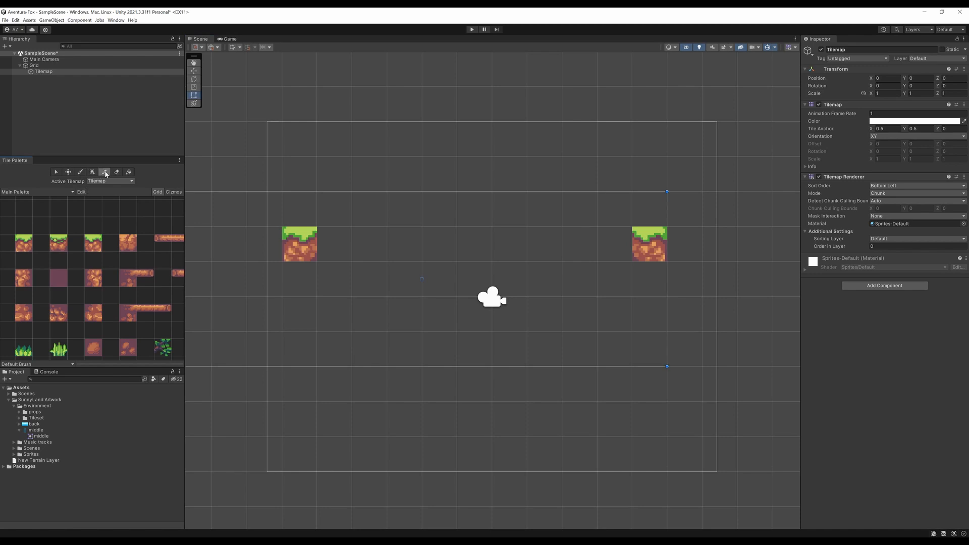
{"action": "left_click", "coordinate": [58, 243]}
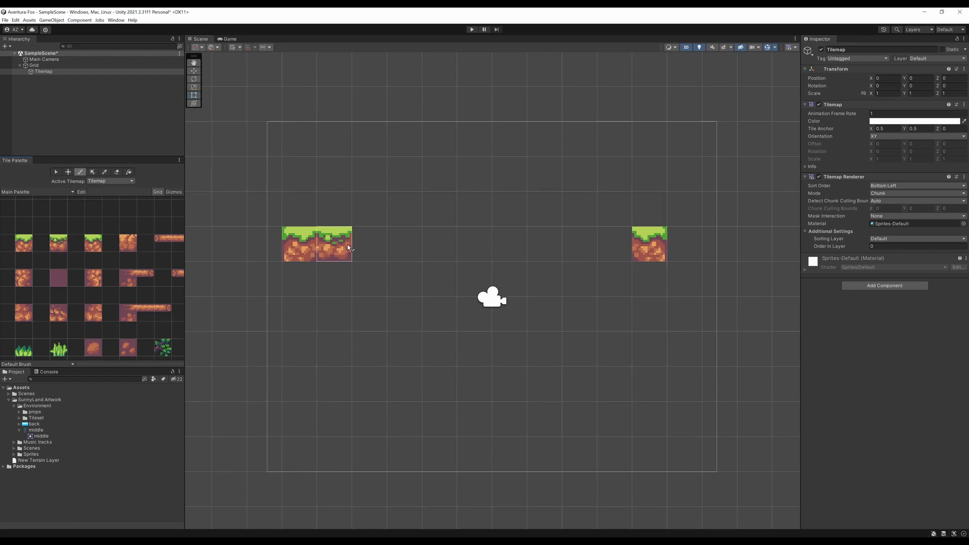
{"action": "left_click_drag", "start_coordinate": [341, 249], "coordinate": [570, 247]}
{"action": "scroll", "coordinate": [599, 314], "scroll_direction": "down", "scroll_amount": 4}
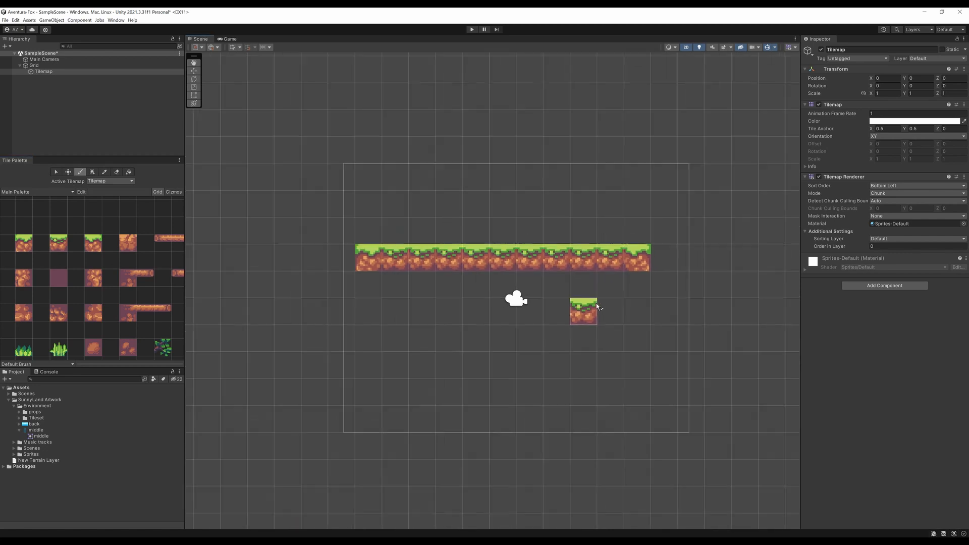
{"action": "scroll", "coordinate": [606, 331], "scroll_direction": "up", "scroll_amount": 3}
{"action": "scroll", "coordinate": [607, 334], "scroll_direction": "up", "scroll_amount": 1}
{"action": "scroll", "coordinate": [607, 334], "scroll_direction": "down", "scroll_amount": 2}
{"action": "scroll", "coordinate": [607, 334], "scroll_direction": "up", "scroll_amount": 1}
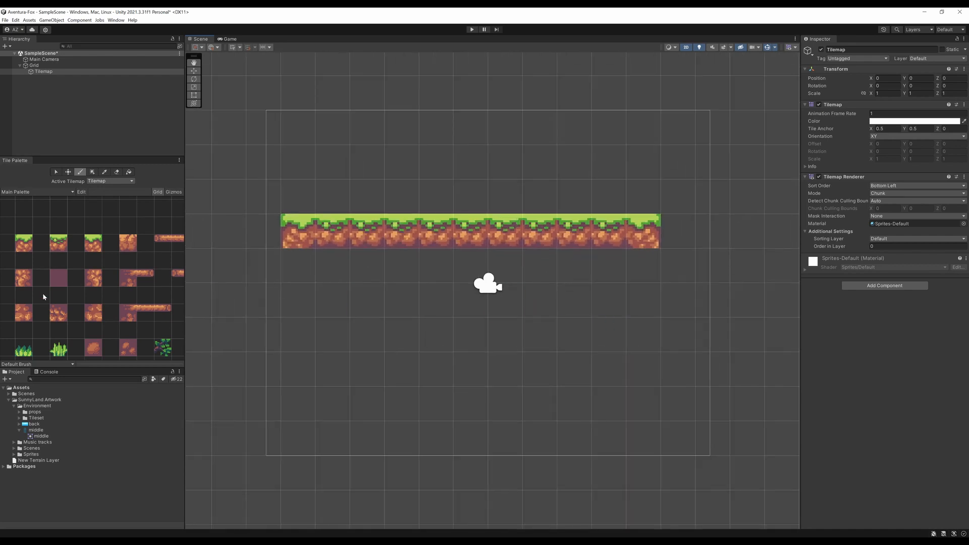
Step: Paint four-tile-high dirt walls beneath both ends of the grass row, using the matching left and right edge tiles
{"action": "middle_click_drag", "start_coordinate": [32, 303], "coordinate": [85, 297]}
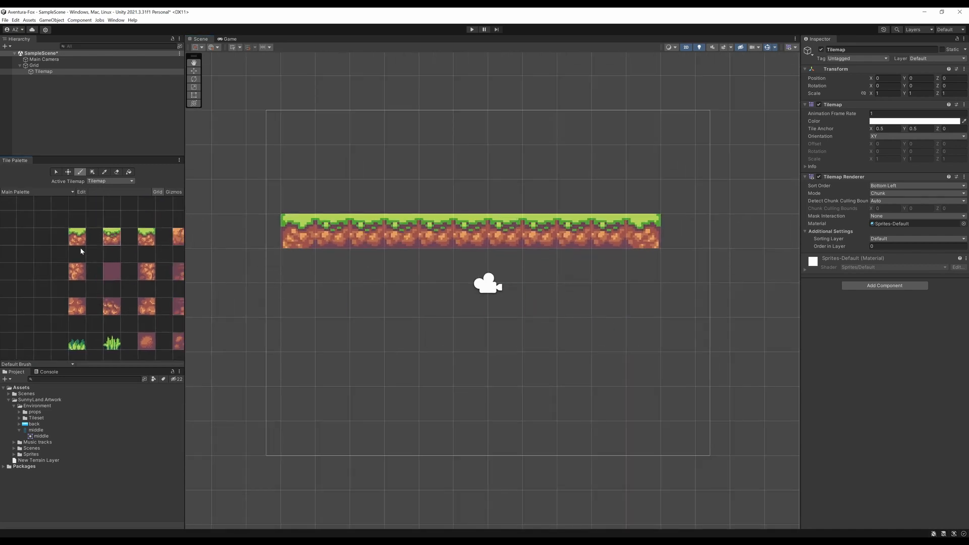
{"action": "left_click", "coordinate": [76, 275]}
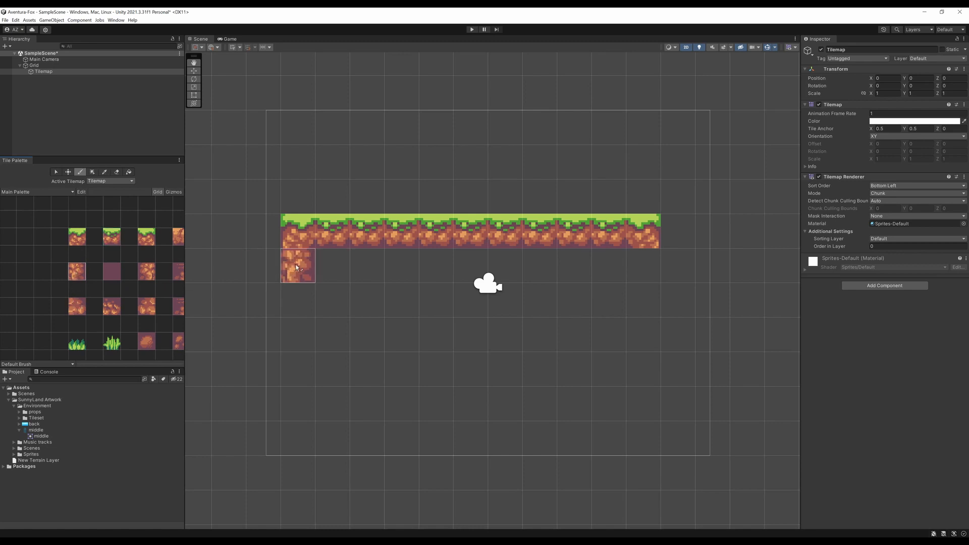
{"action": "left_click_drag", "start_coordinate": [296, 281], "coordinate": [298, 356]}
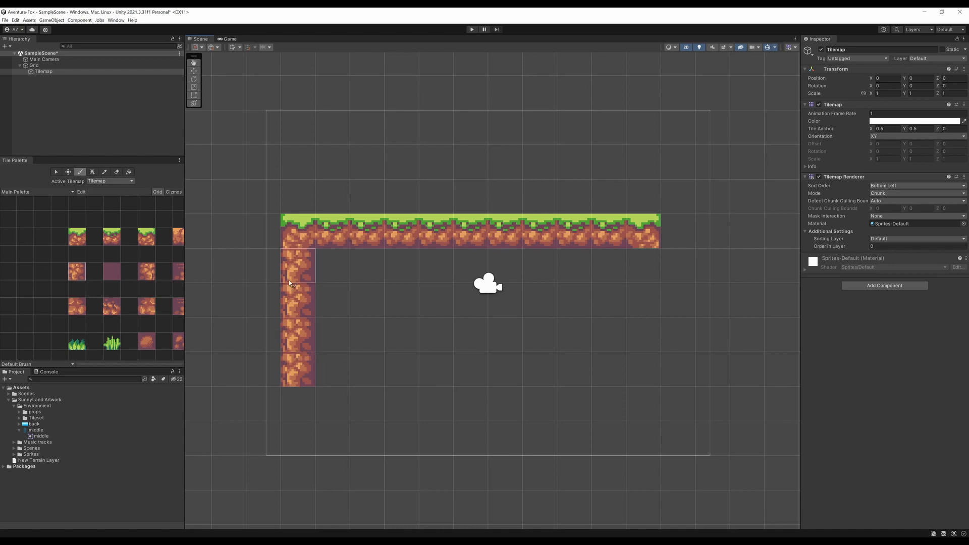
{"action": "middle_click_drag", "start_coordinate": [156, 273], "coordinate": [116, 276]}
{"action": "left_click", "coordinate": [107, 275]}
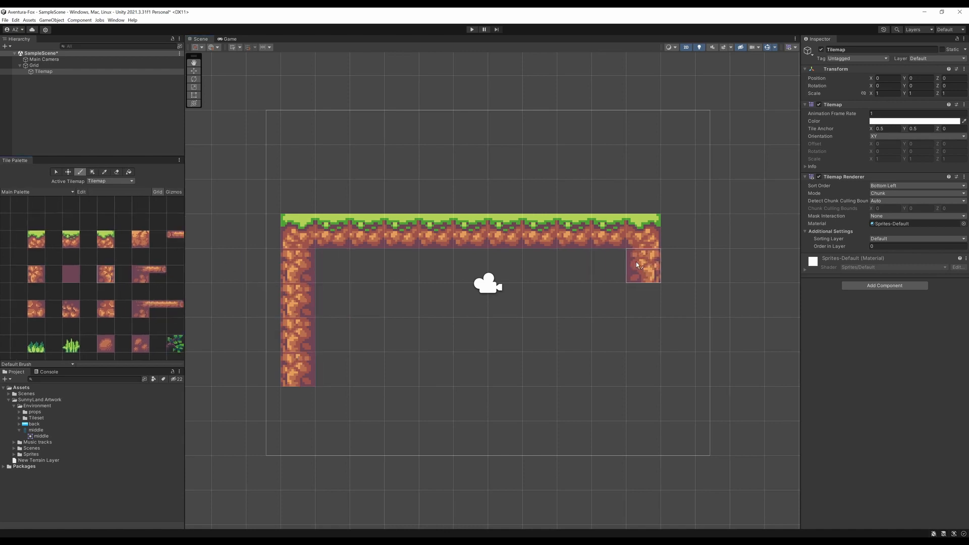
{"action": "left_click_drag", "start_coordinate": [638, 265], "coordinate": [644, 369]}
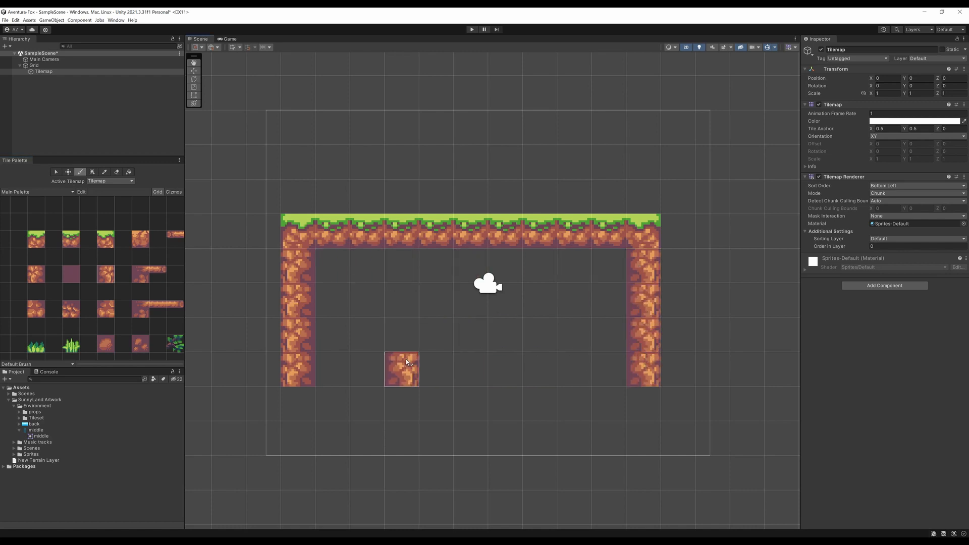
Step: Close the block below with dirt corner and bottom-edge tiles, and fill its interior with the plain purple dirt tile
{"action": "left_click", "coordinate": [37, 312]}
{"action": "left_click", "coordinate": [298, 404]}
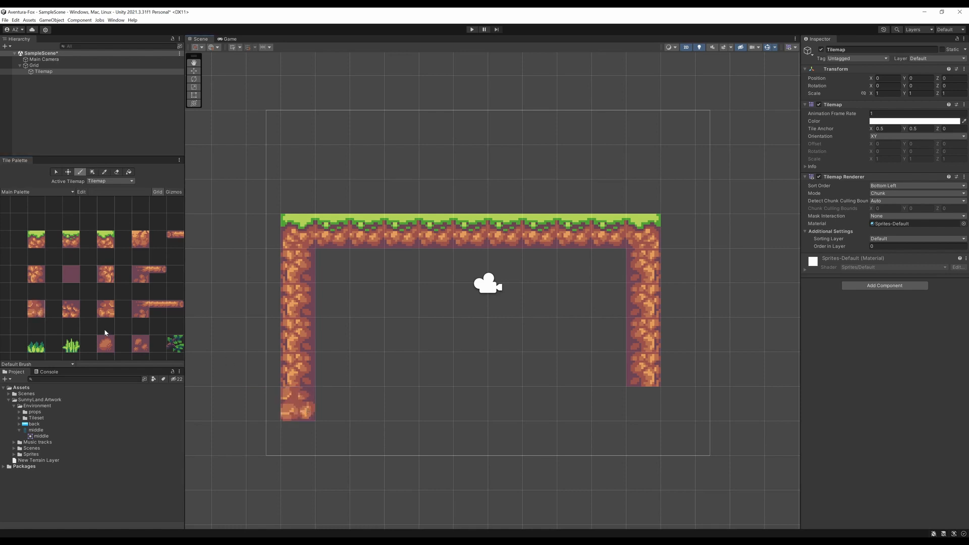
{"action": "left_click", "coordinate": [641, 411]}
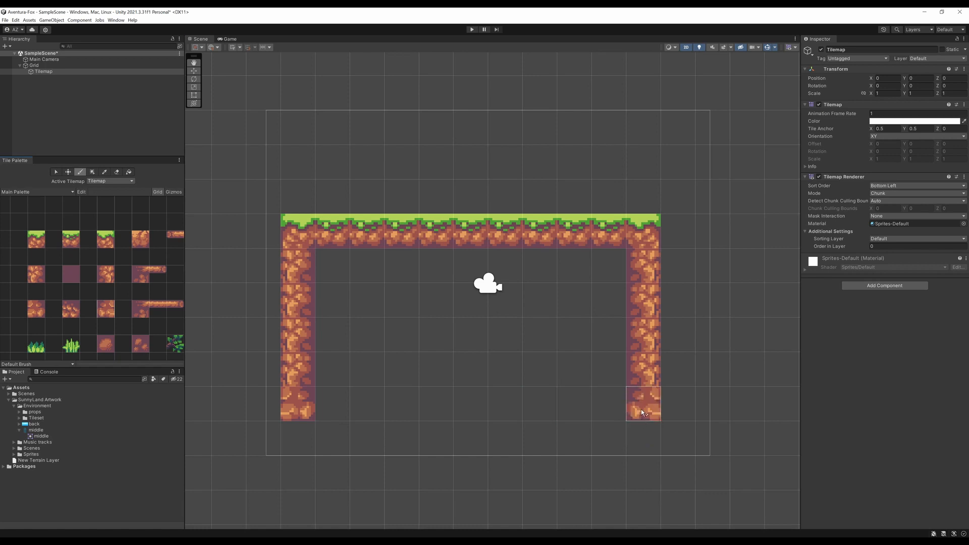
{"action": "left_click", "coordinate": [71, 309]}
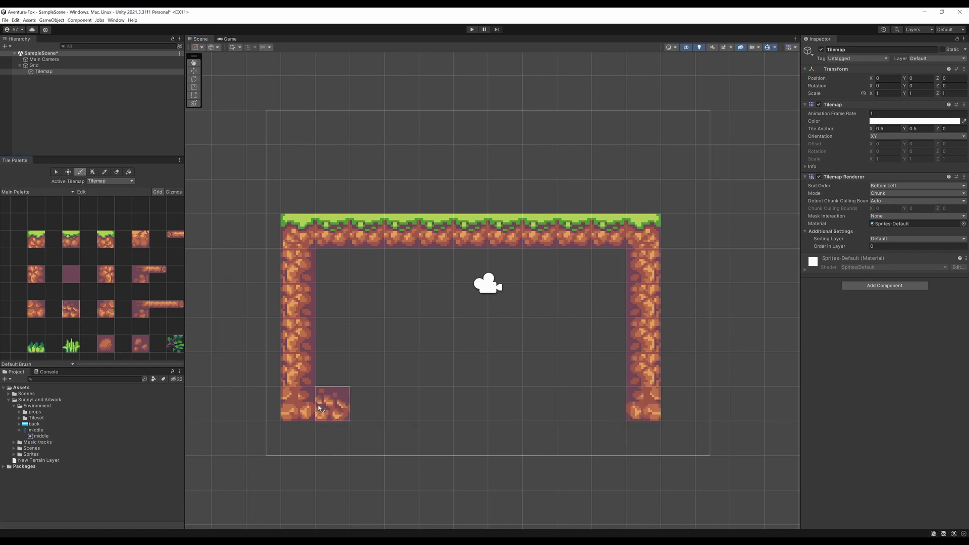
{"action": "left_click_drag", "start_coordinate": [335, 404], "coordinate": [597, 407]}
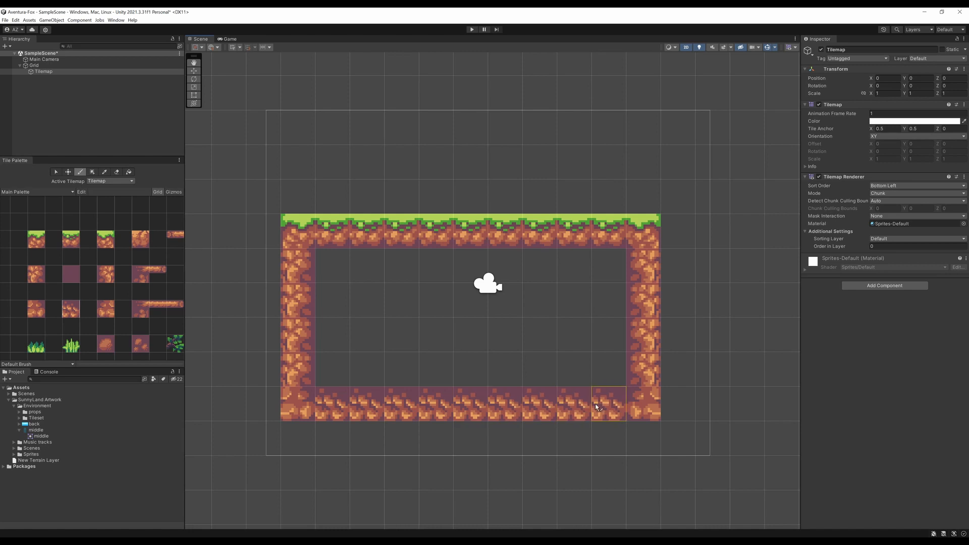
{"action": "left_click", "coordinate": [71, 277]}
{"action": "mouse_move", "coordinate": [325, 266]}
{"action": "left_mouse_down"}
{"action": "mouse_move", "coordinate": [565, 288]}
{"action": "mouse_move", "coordinate": [604, 268]}
{"action": "mouse_move", "coordinate": [614, 361]}
{"action": "mouse_move", "coordinate": [358, 367]}
{"action": "mouse_move", "coordinate": [335, 318]}
{"action": "mouse_move", "coordinate": [459, 326]}
{"action": "mouse_move", "coordinate": [478, 313]}
{"action": "mouse_move", "coordinate": [533, 335]}
{"action": "mouse_move", "coordinate": [580, 332]}
{"action": "left_mouse_up"}
Step: Scatter two large-rock tiles and five small-rock tiles over the block's plain interior
{"action": "middle_click_drag", "start_coordinate": [97, 297], "coordinate": [72, 276]}
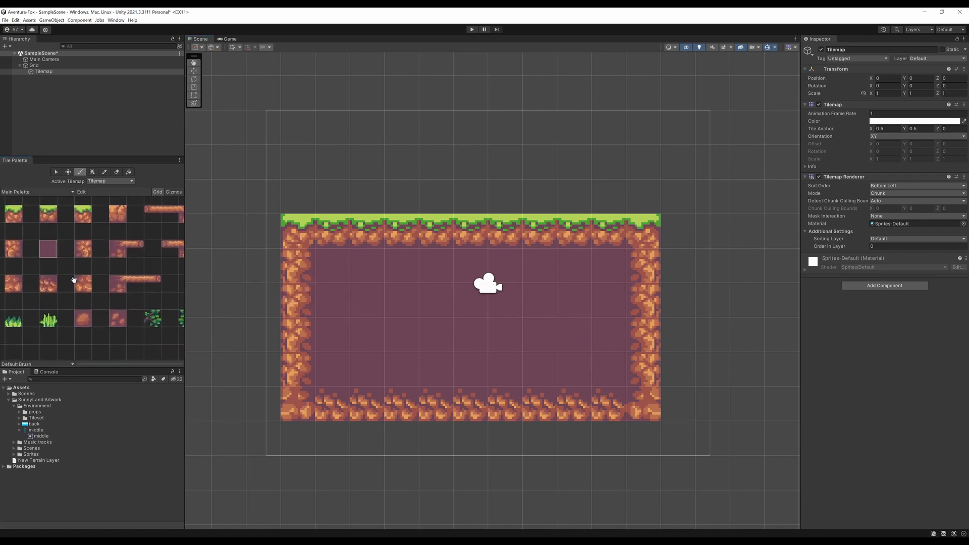
{"action": "left_click", "coordinate": [84, 322]}
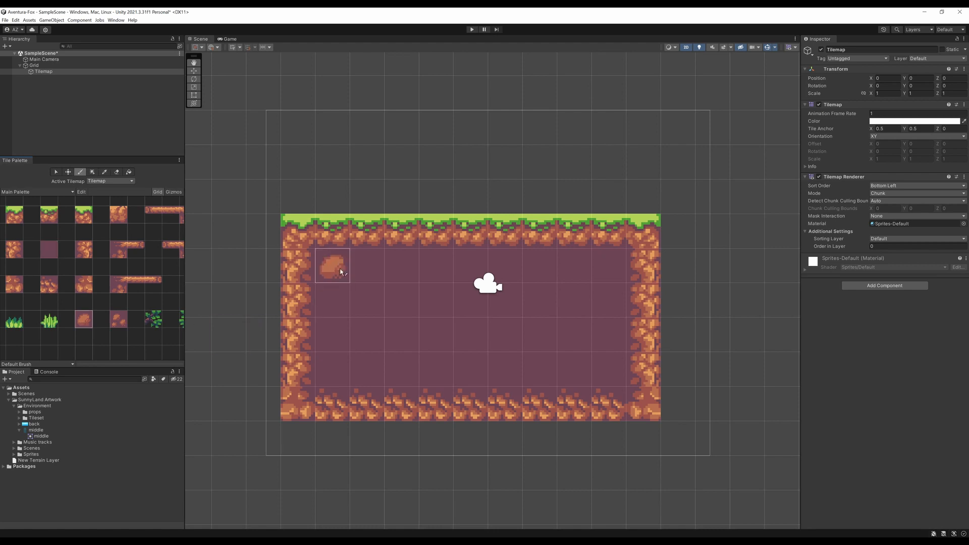
{"action": "left_click", "coordinate": [337, 265]}
{"action": "left_click", "coordinate": [471, 335]}
{"action": "left_click", "coordinate": [125, 321]}
{"action": "left_click", "coordinate": [608, 266]}
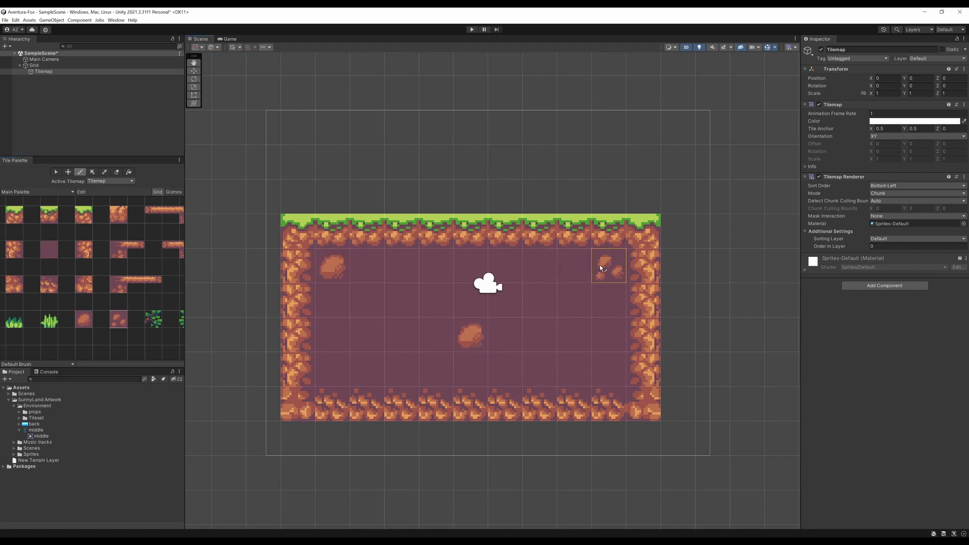
{"action": "left_click", "coordinate": [402, 266]}
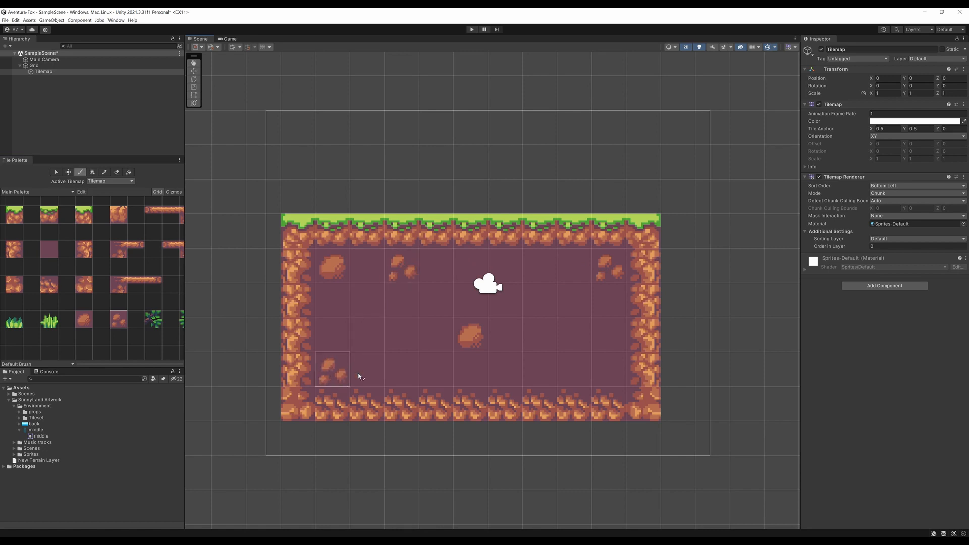
{"action": "left_click", "coordinate": [603, 377]}
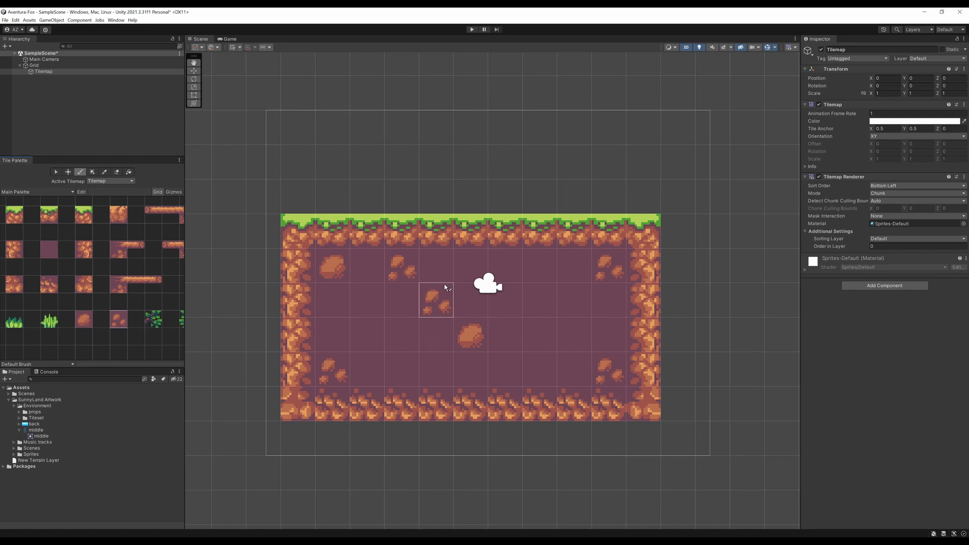
{"action": "left_click", "coordinate": [383, 287]}
Step: Examine the painted block and the empty area around it in the Scene view from several distances
{"action": "scroll", "coordinate": [511, 354], "scroll_direction": "down", "scroll_amount": 2}
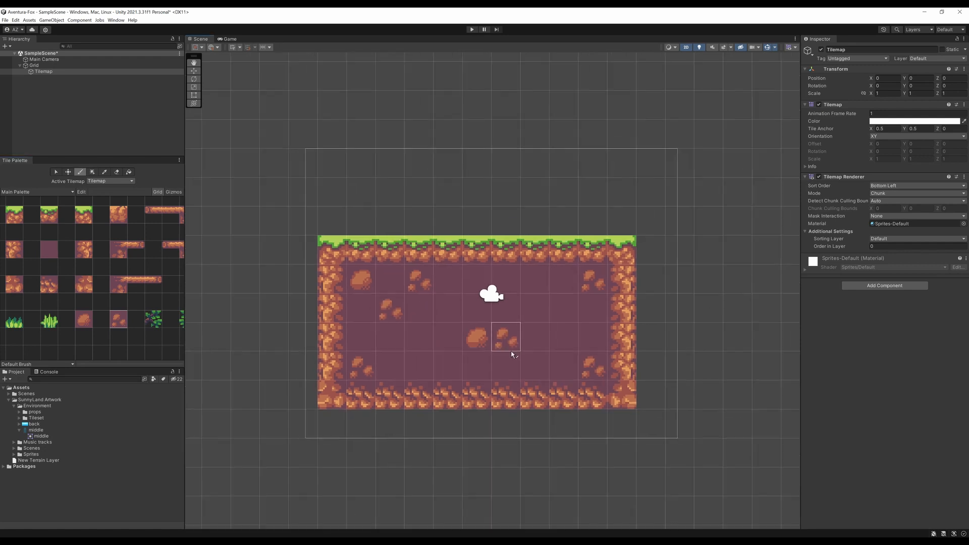
{"action": "scroll", "coordinate": [612, 385], "scroll_direction": "down", "scroll_amount": 3}
{"action": "scroll", "coordinate": [660, 368], "scroll_direction": "down", "scroll_amount": 1}
{"action": "middle_click_drag", "start_coordinate": [660, 367], "coordinate": [551, 402]}
{"action": "scroll", "coordinate": [573, 388], "scroll_direction": "up", "scroll_amount": 2}
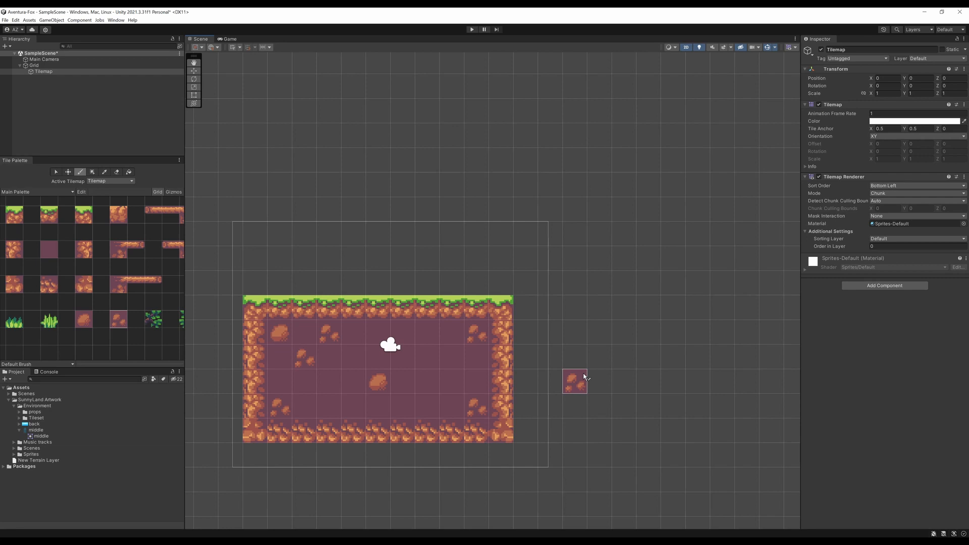
{"action": "middle_click_drag", "start_coordinate": [583, 358], "coordinate": [593, 369]}
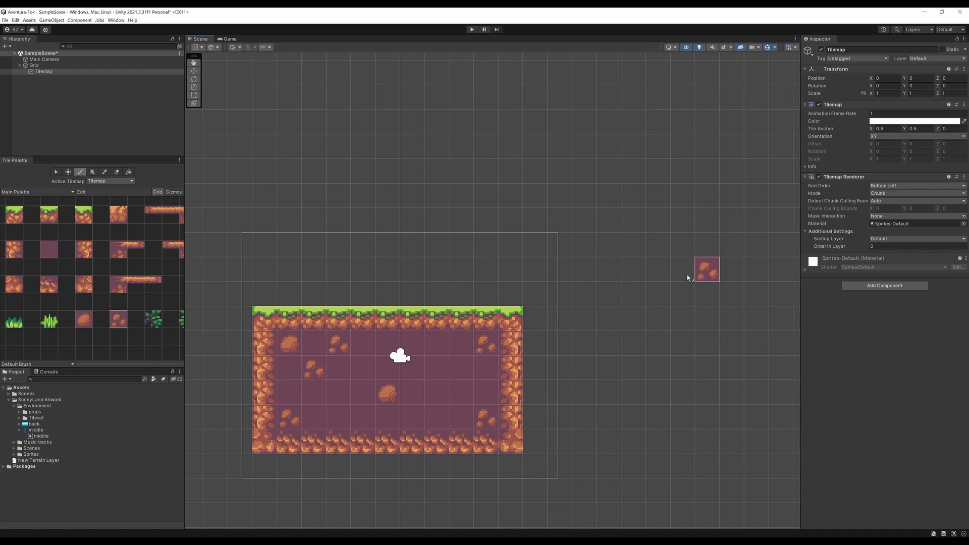
{"action": "scroll", "coordinate": [580, 300], "scroll_direction": "down", "scroll_amount": 3}
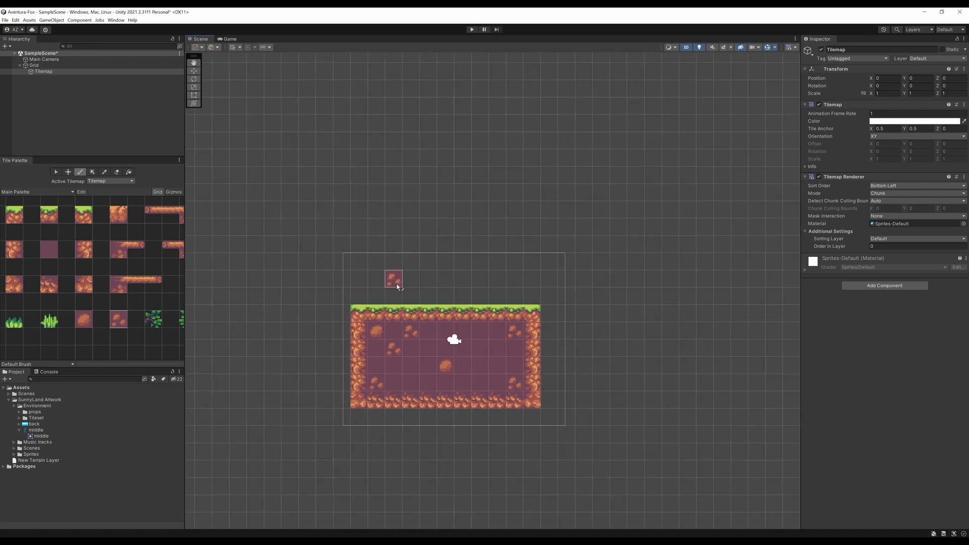
{"action": "scroll", "coordinate": [573, 359], "scroll_direction": "up", "scroll_amount": 2}
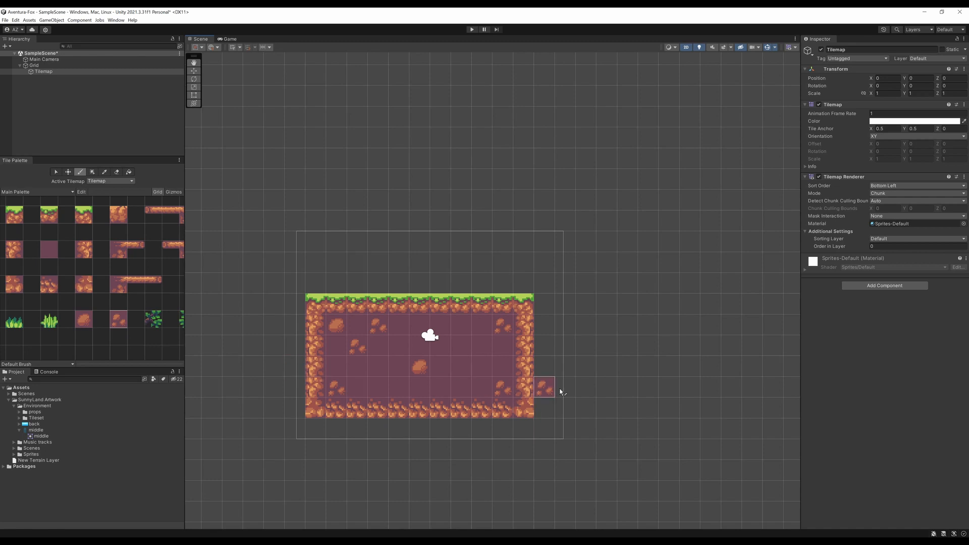
{"action": "middle_click_drag", "start_coordinate": [628, 364], "coordinate": [580, 371]}
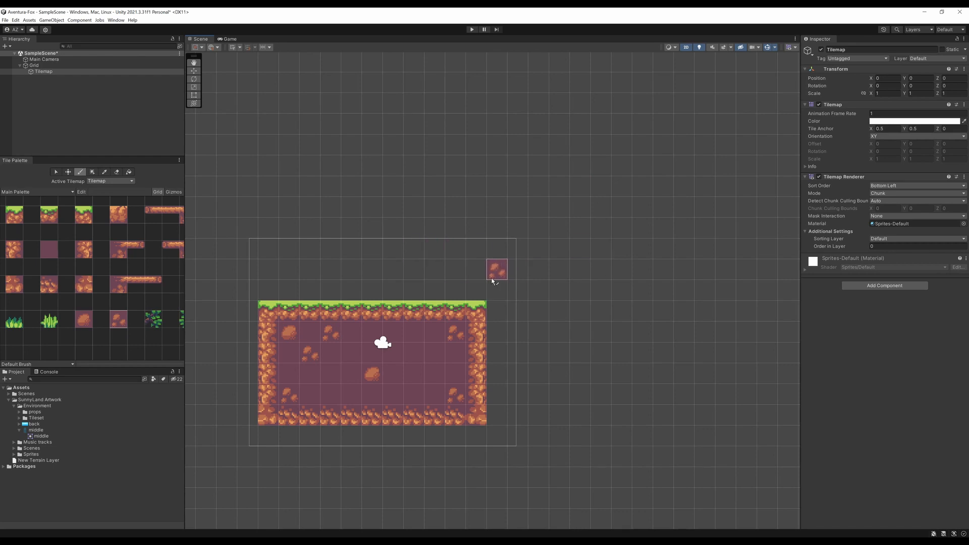
Step: Pick a 7 by 6 area of empty palette cells as the eraser size and erase the entire painted block
{"action": "scroll", "coordinate": [87, 264], "scroll_direction": "down", "scroll_amount": 4}
{"action": "scroll", "coordinate": [76, 284], "scroll_direction": "down", "scroll_amount": 4}
{"action": "middle_click_drag", "start_coordinate": [76, 240], "coordinate": [89, 277]}
{"action": "scroll", "coordinate": [74, 241], "scroll_direction": "up", "scroll_amount": 3}
{"action": "left_click", "coordinate": [104, 172]}
{"action": "mouse_move", "coordinate": [43, 216]}
{"action": "left_mouse_down"}
{"action": "mouse_move", "coordinate": [103, 255]}
{"action": "mouse_move", "coordinate": [104, 269]}
{"action": "left_mouse_up"}
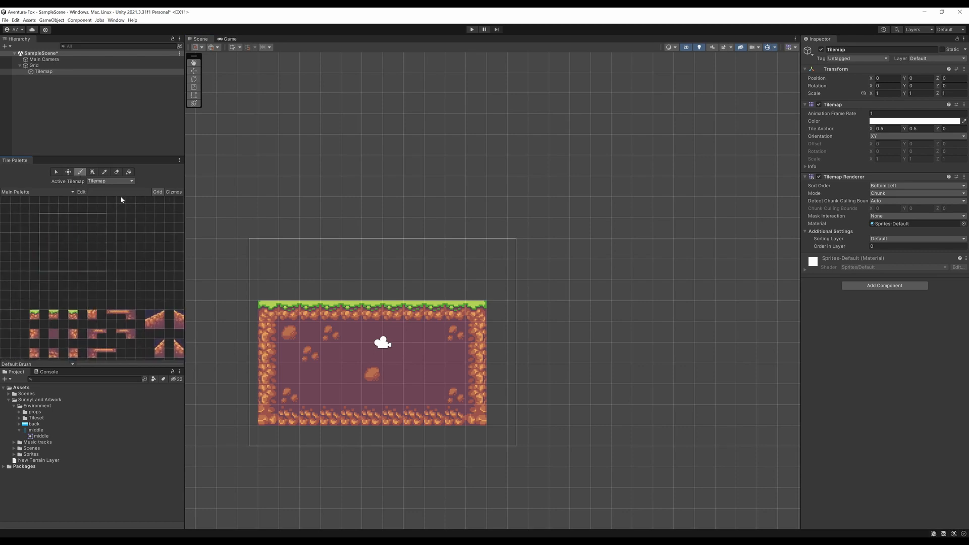
{"action": "left_click", "coordinate": [117, 172]}
{"action": "mouse_move", "coordinate": [272, 313]}
{"action": "left_mouse_down"}
{"action": "mouse_move", "coordinate": [416, 331]}
{"action": "mouse_move", "coordinate": [356, 413]}
{"action": "left_mouse_up"}
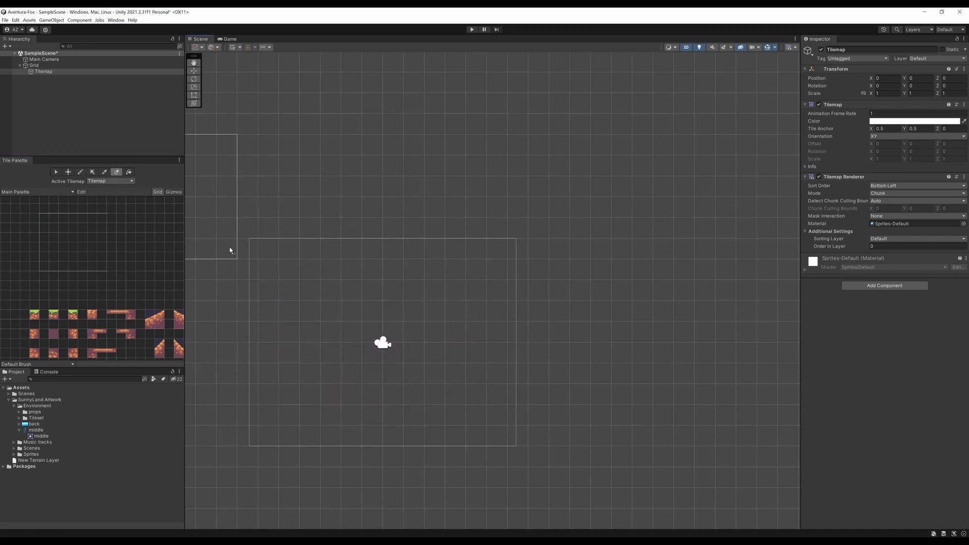
Step: Look over the emptied scene area and the complete tile sheet in the Tile Palette
{"action": "scroll", "coordinate": [387, 324], "scroll_direction": "down", "scroll_amount": 3}
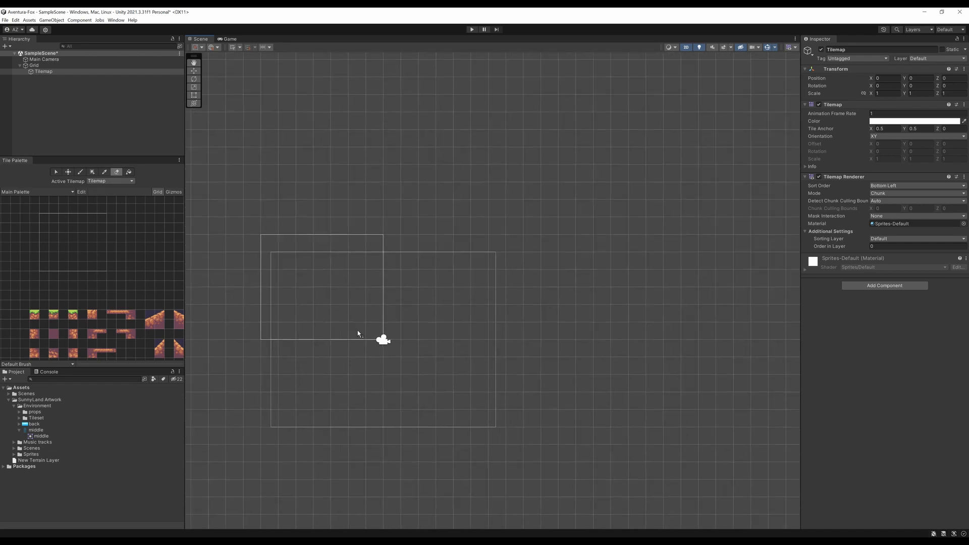
{"action": "scroll", "coordinate": [126, 284], "scroll_direction": "down", "scroll_amount": 1}
{"action": "scroll", "coordinate": [127, 288], "scroll_direction": "down", "scroll_amount": 2}
{"action": "middle_click_drag", "start_coordinate": [132, 312], "coordinate": [81, 253]}
{"action": "scroll", "coordinate": [88, 265], "scroll_direction": "down", "scroll_amount": 4}
{"action": "middle_click_drag", "start_coordinate": [121, 323], "coordinate": [166, 305]}
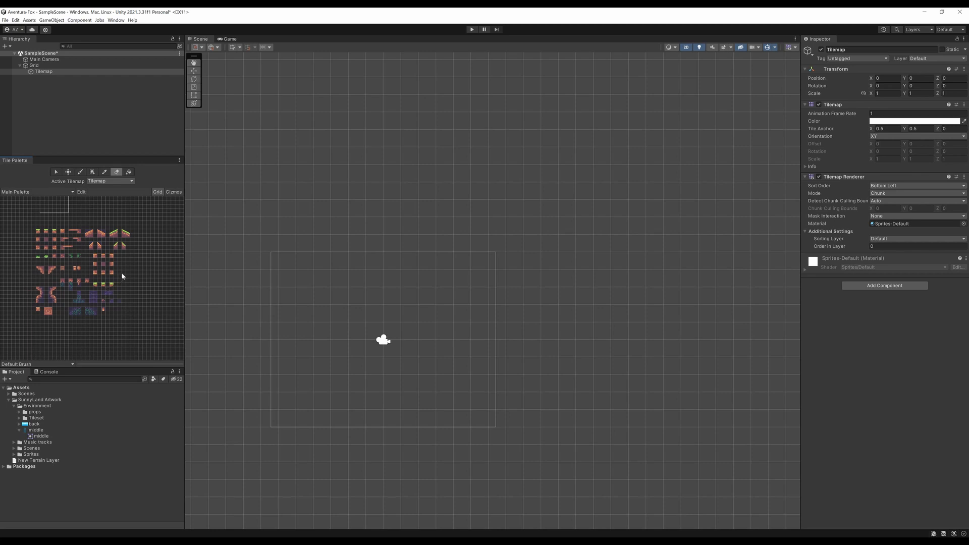
{"action": "middle_click_drag", "start_coordinate": [137, 314], "coordinate": [131, 296]}
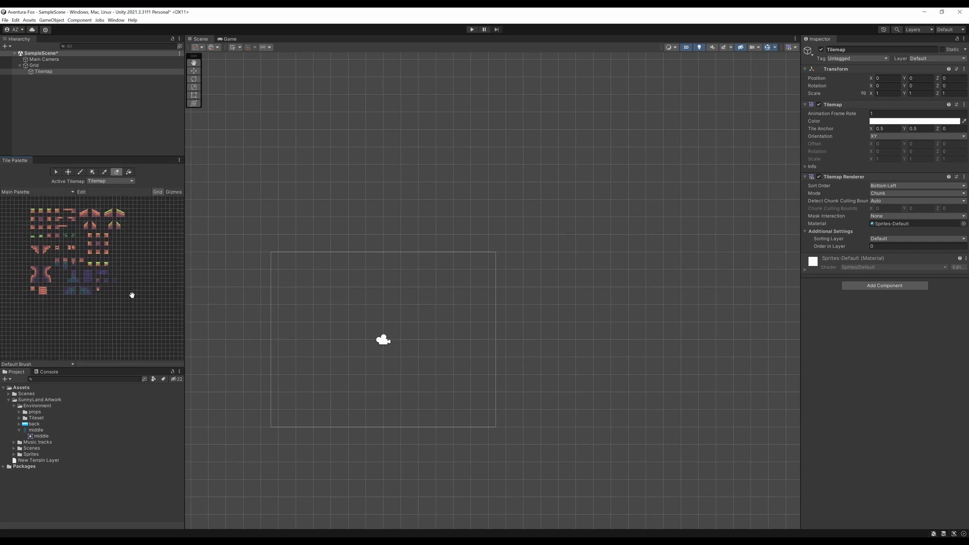
Step: Set the Sprite Mode of the back image to Multiple and apply the import setting
{"action": "left_click", "coordinate": [31, 424]}
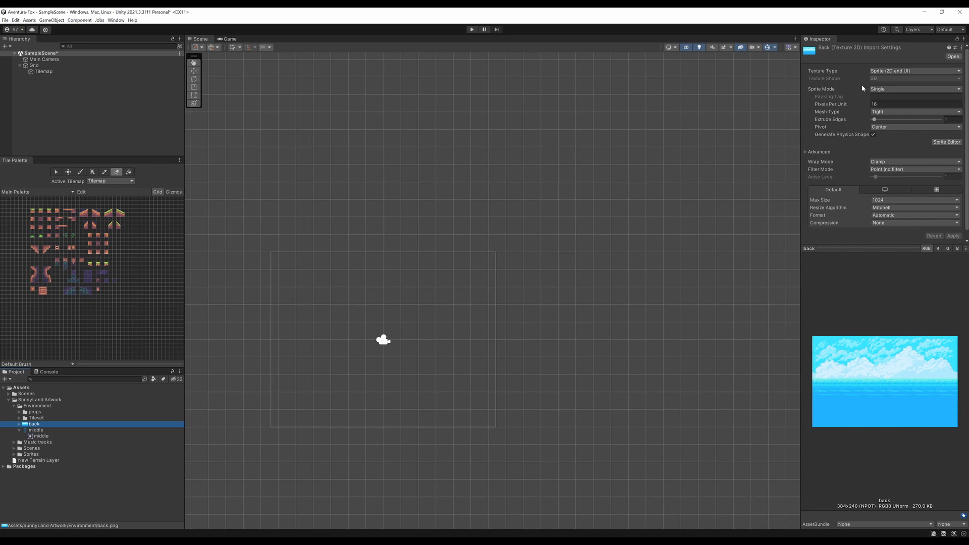
{"action": "left_click", "coordinate": [878, 89]}
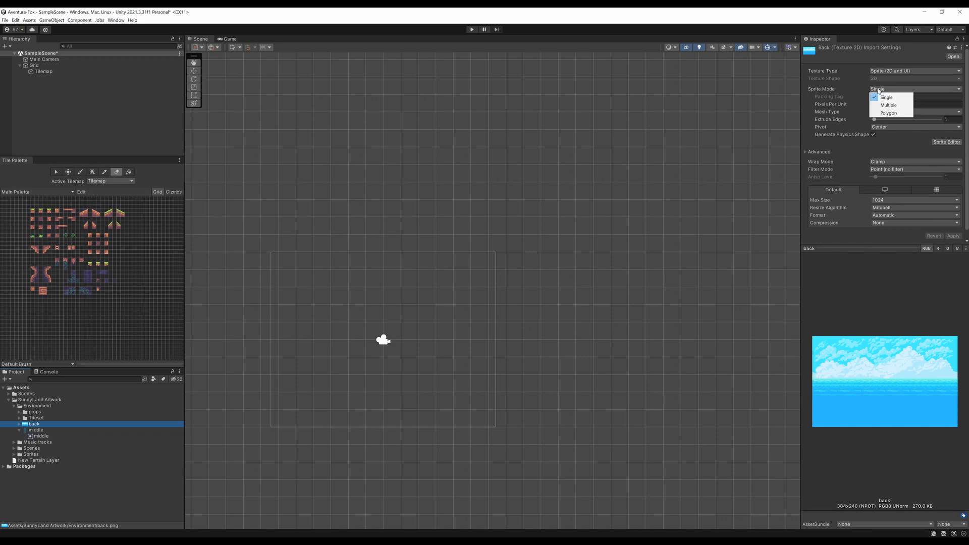
{"action": "left_click", "coordinate": [889, 105]}
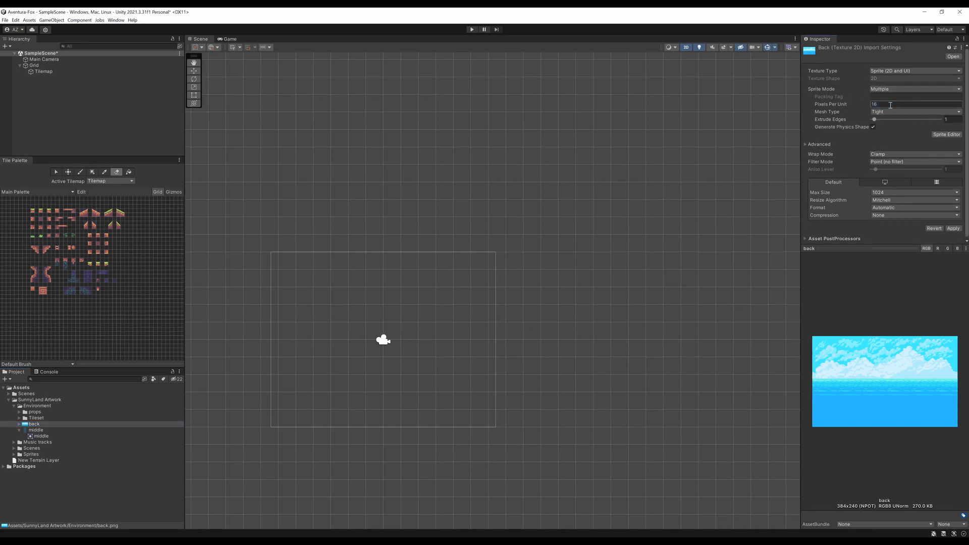
{"action": "left_click", "coordinate": [952, 229]}
Step: Slice the back image by cell size into 16 by 16 pixel sprites and inspect the slices in the image and project tree
{"action": "left_click", "coordinate": [942, 135]}
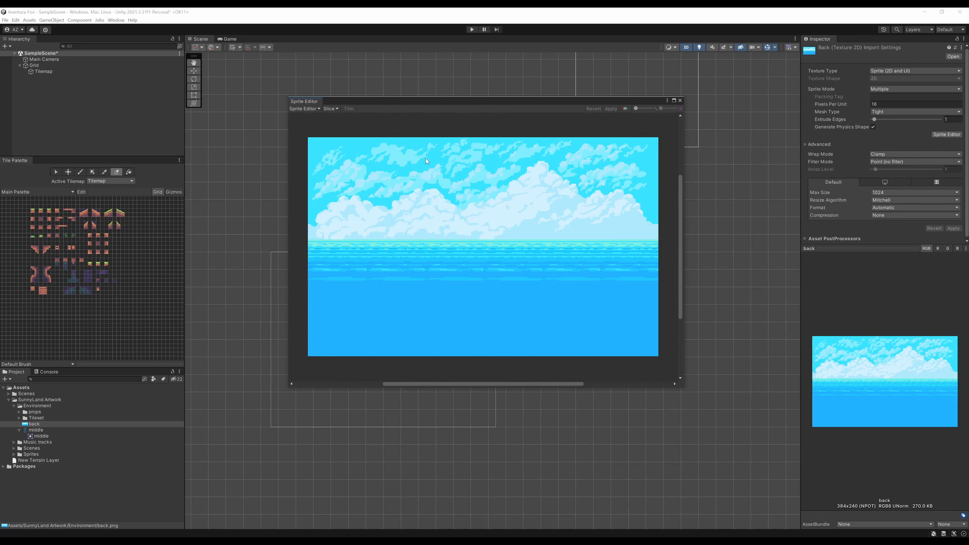
{"action": "left_click", "coordinate": [330, 109]}
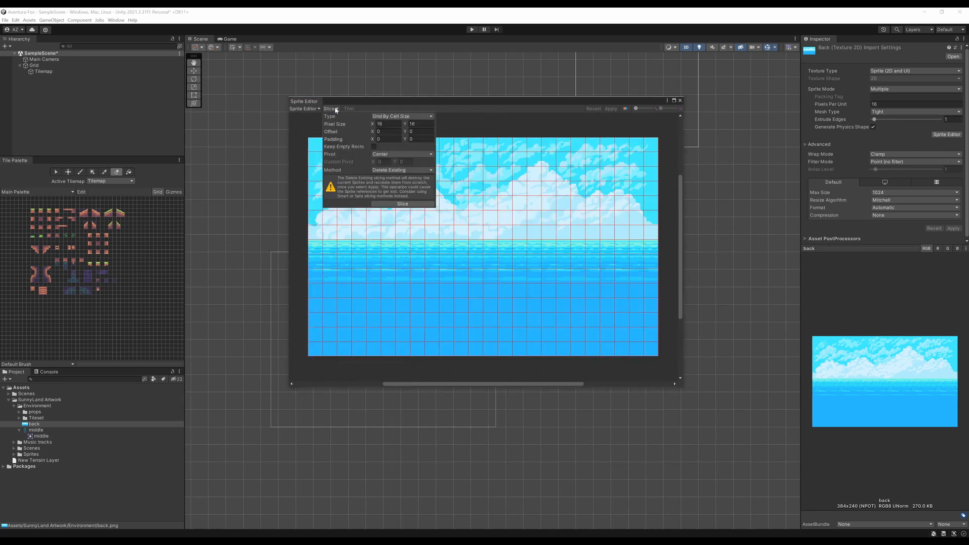
{"action": "left_click", "coordinate": [381, 116]}
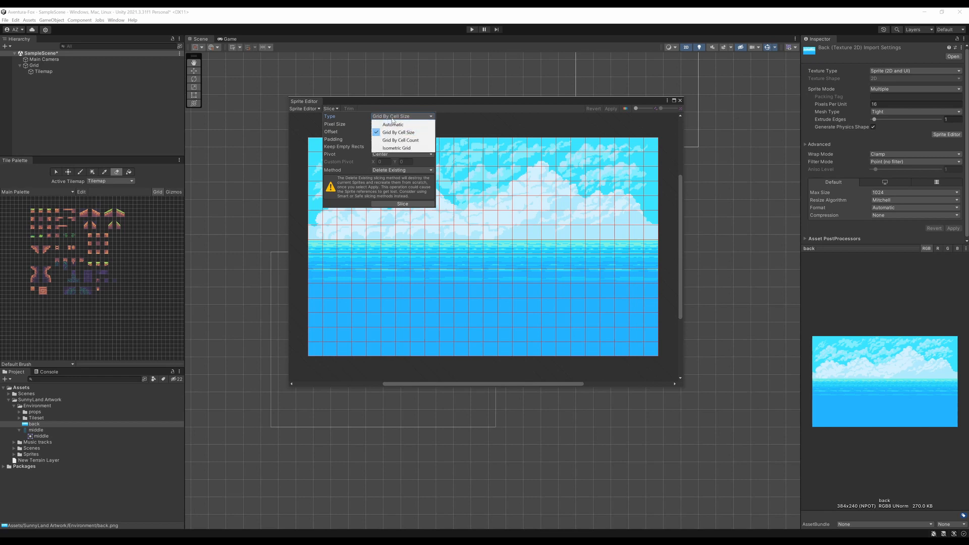
{"action": "left_click", "coordinate": [376, 110]}
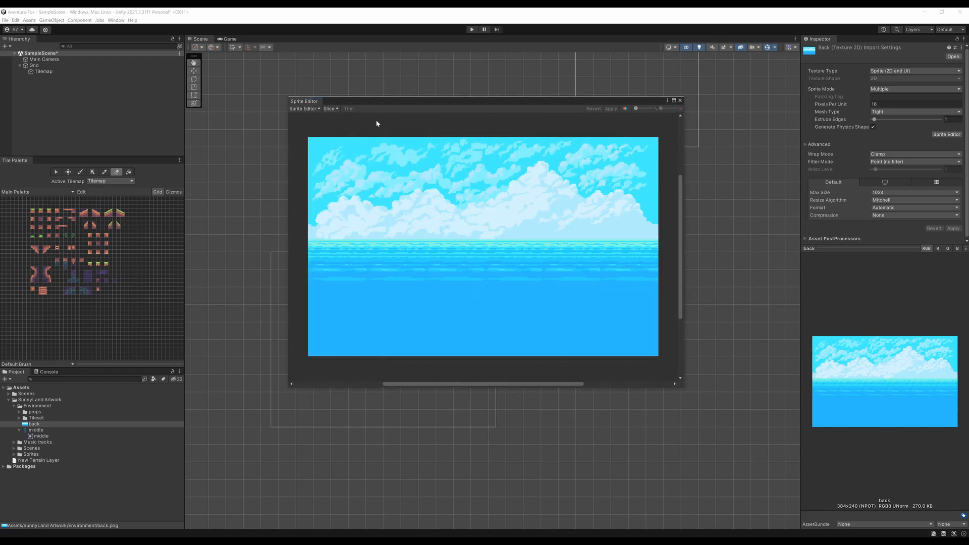
{"action": "left_click", "coordinate": [330, 109]}
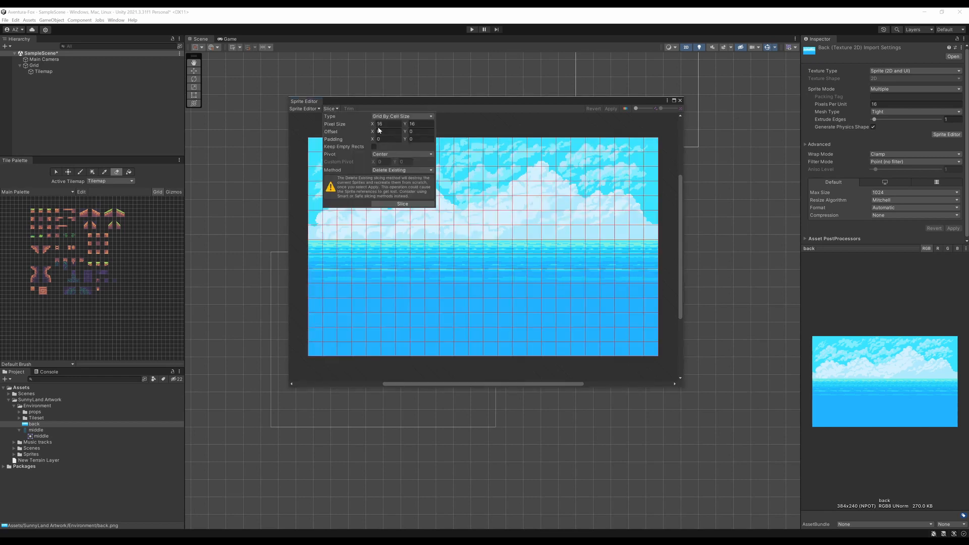
{"action": "left_click", "coordinate": [403, 204]}
{"action": "left_click", "coordinate": [579, 126]}
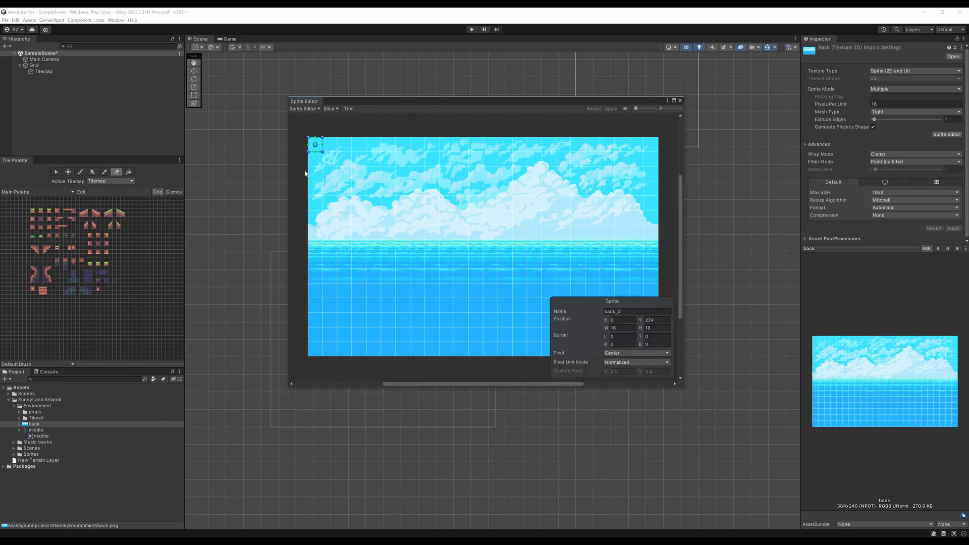
{"action": "left_click_drag", "start_coordinate": [336, 149], "coordinate": [446, 189]}
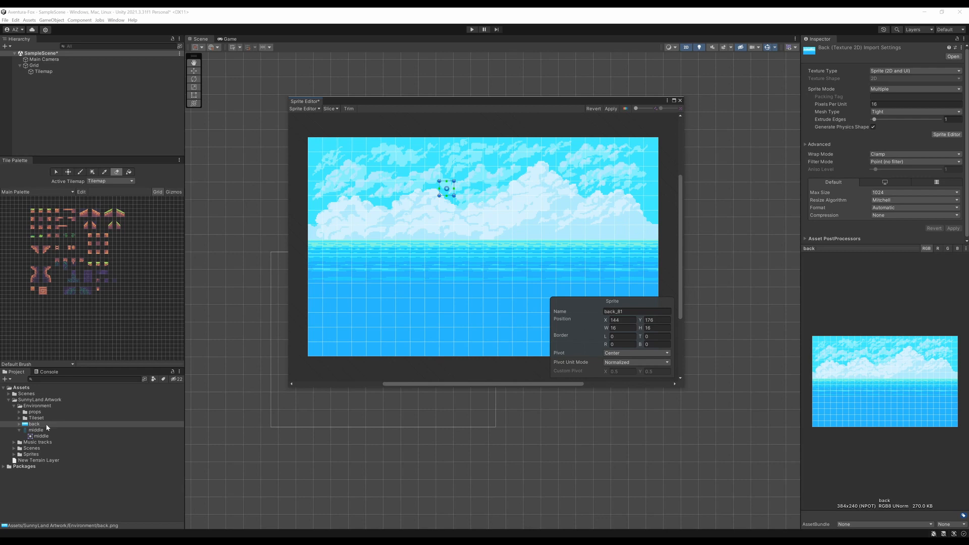
{"action": "left_click", "coordinate": [19, 424]}
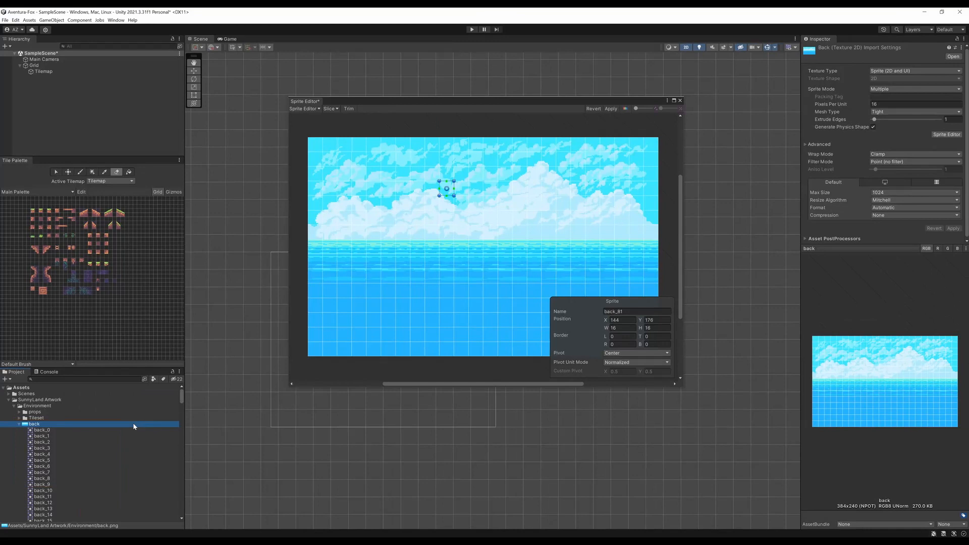
{"action": "left_click", "coordinate": [20, 425]}
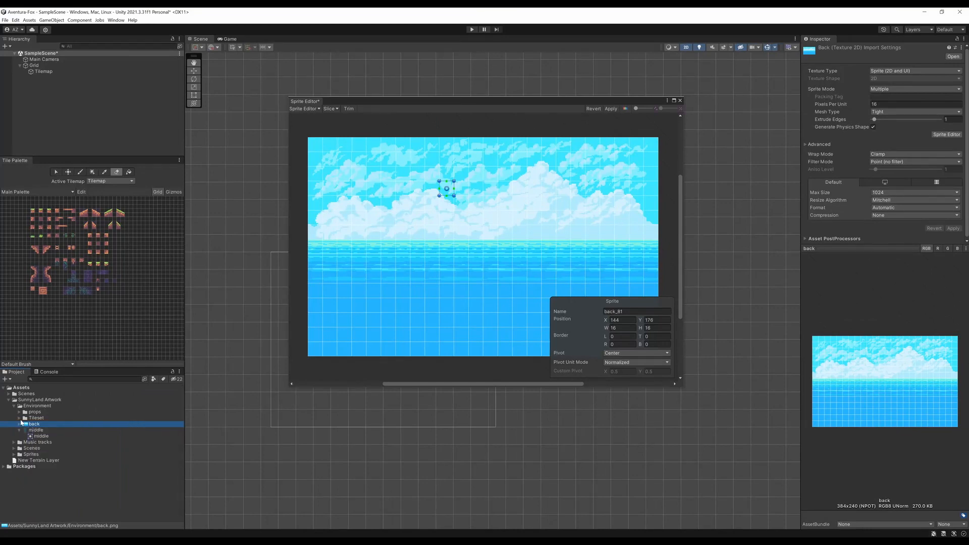
Step: Add the sliced back image to Main Palette below the existing tiles, saving its tile files in SunnyLand Artwork/Environment/Tileset
{"action": "middle_click_drag", "start_coordinate": [50, 308], "coordinate": [55, 274]}
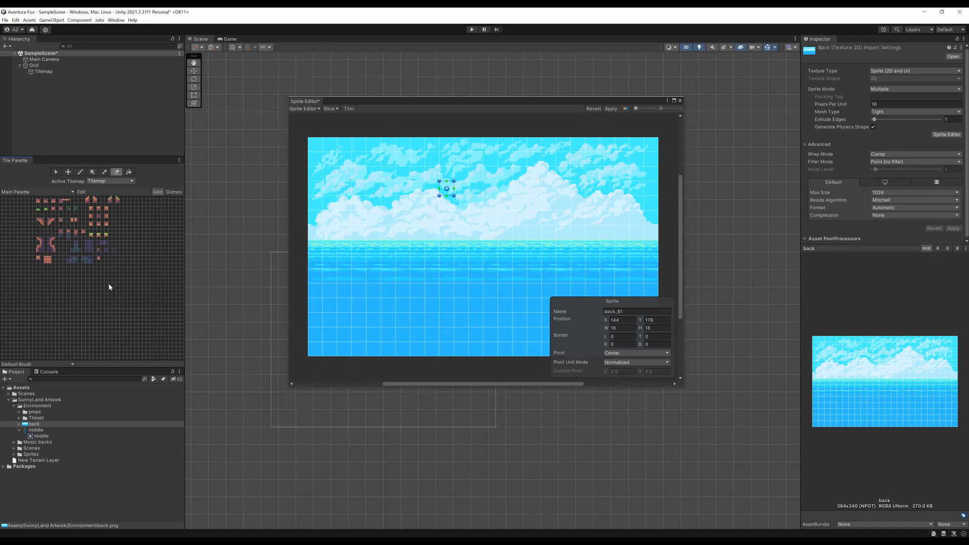
{"action": "left_click_drag", "start_coordinate": [28, 429], "coordinate": [41, 278]}
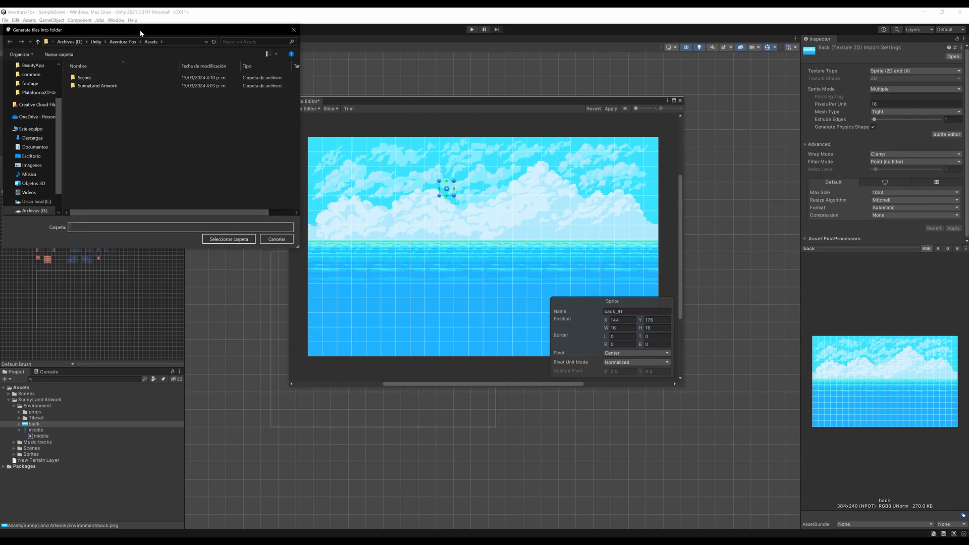
{"action": "left_click_drag", "start_coordinate": [143, 32], "coordinate": [173, 76]}
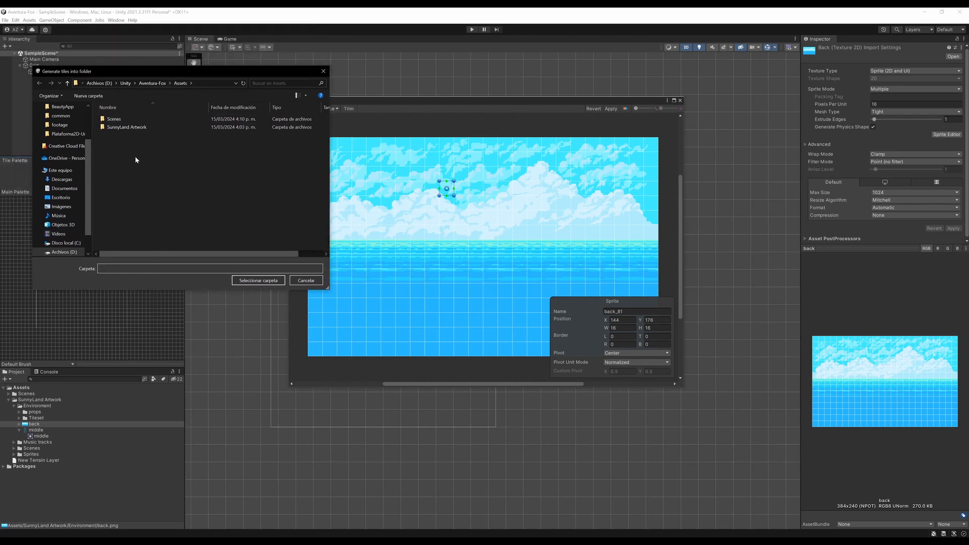
{"action": "double_click", "coordinate": [116, 128]}
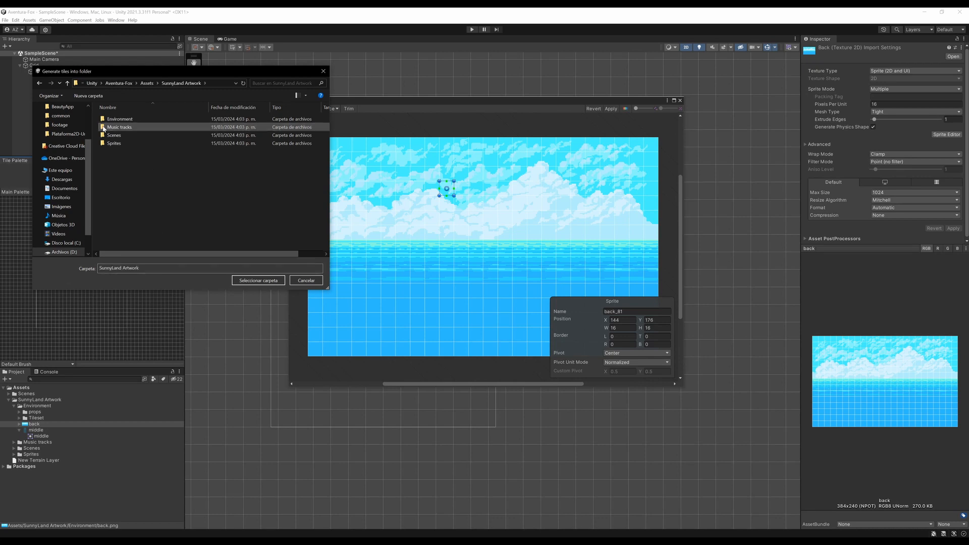
{"action": "double_click", "coordinate": [104, 143]}
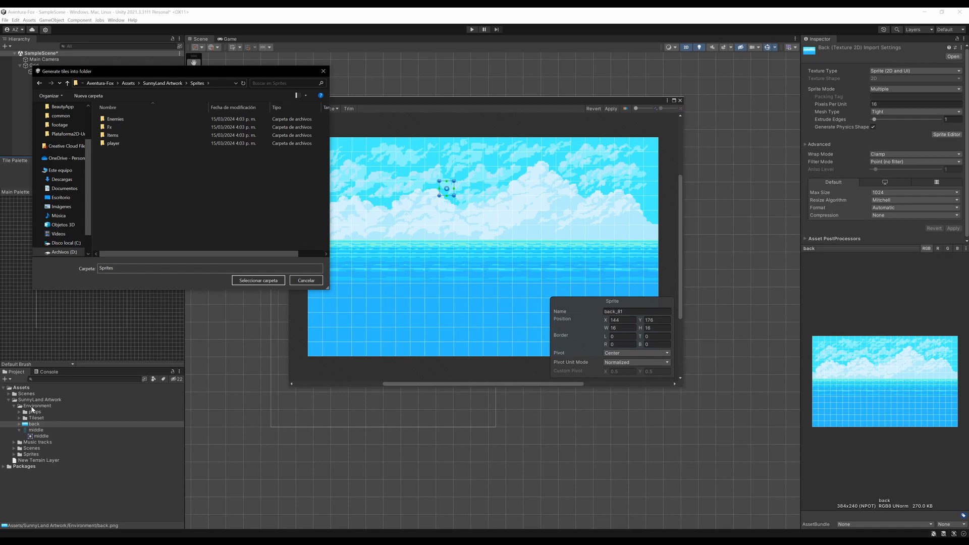
{"action": "left_click", "coordinate": [171, 83]}
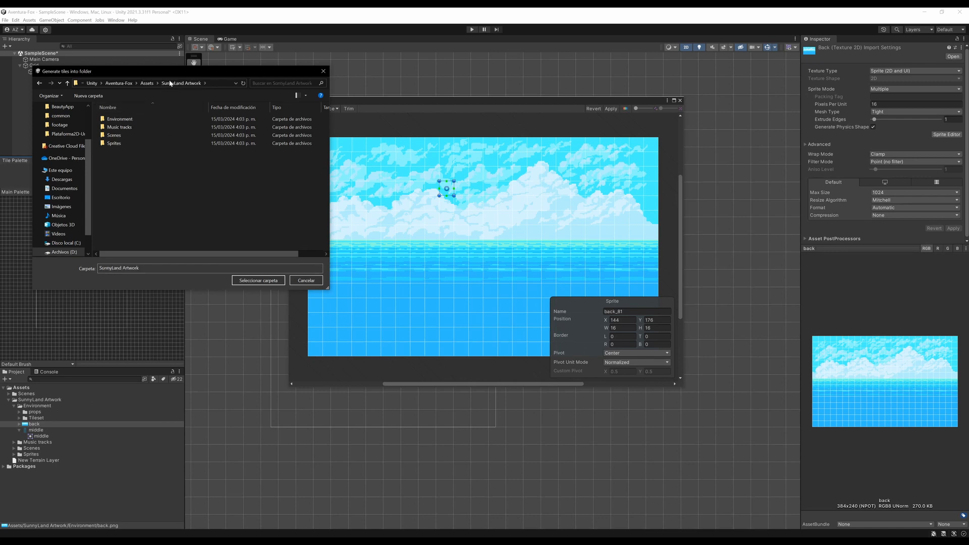
{"action": "left_click", "coordinate": [126, 120]}
{"action": "double_click", "coordinate": [117, 121]}
{"action": "double_click", "coordinate": [121, 127]}
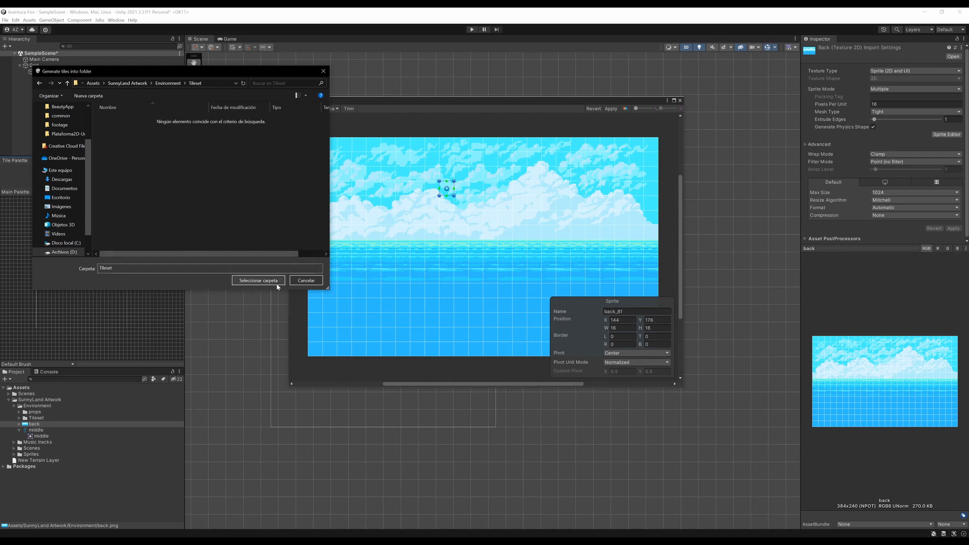
{"action": "left_click", "coordinate": [258, 281]}
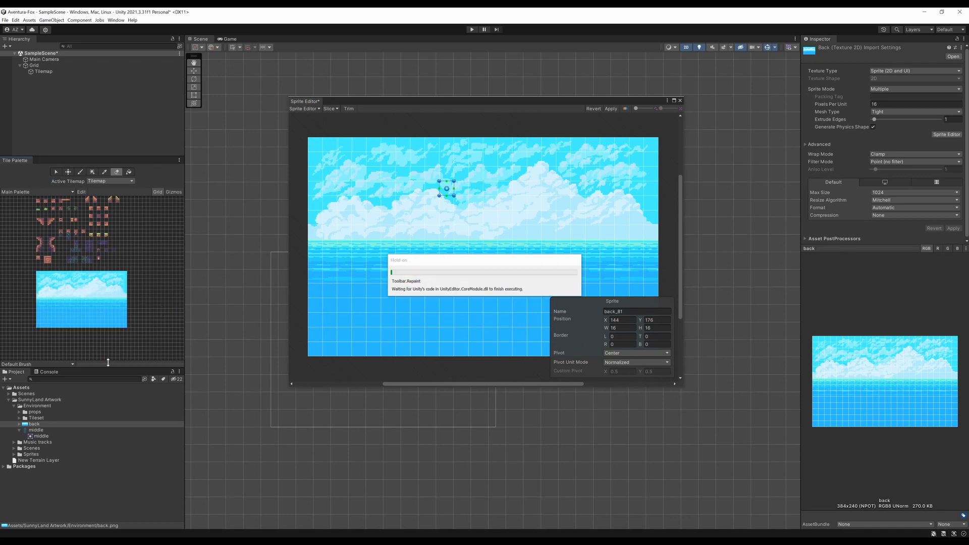
Step: Examine the tile files generated in the Tileset folder and the background placed in the palette
{"action": "left_click", "coordinate": [20, 424]}
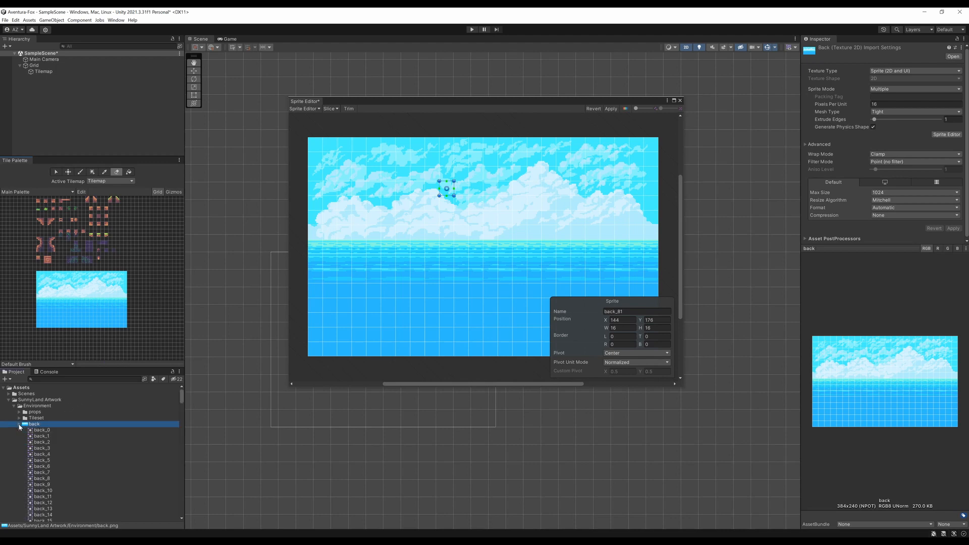
{"action": "scroll", "coordinate": [50, 439], "scroll_direction": "down", "scroll_amount": 15}
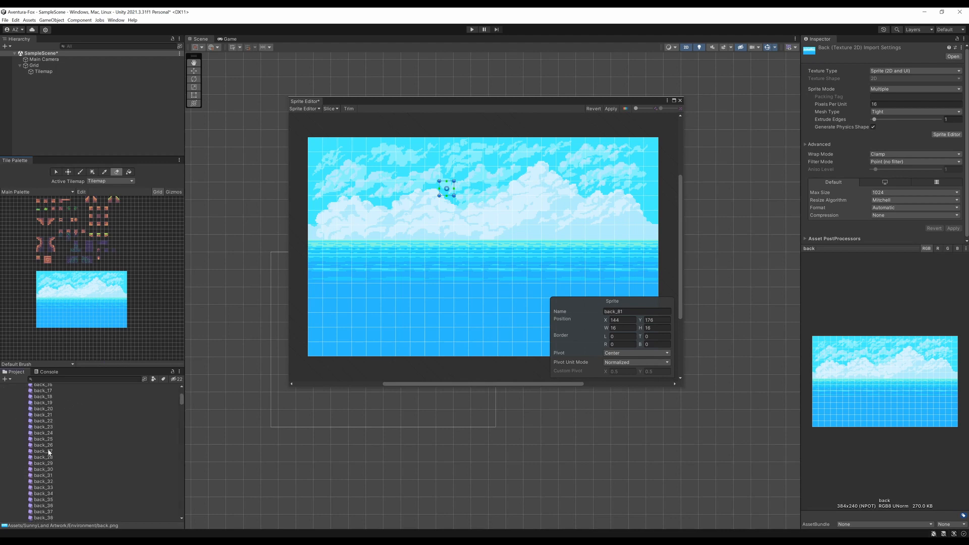
{"action": "scroll", "coordinate": [51, 437], "scroll_direction": "up", "scroll_amount": 15}
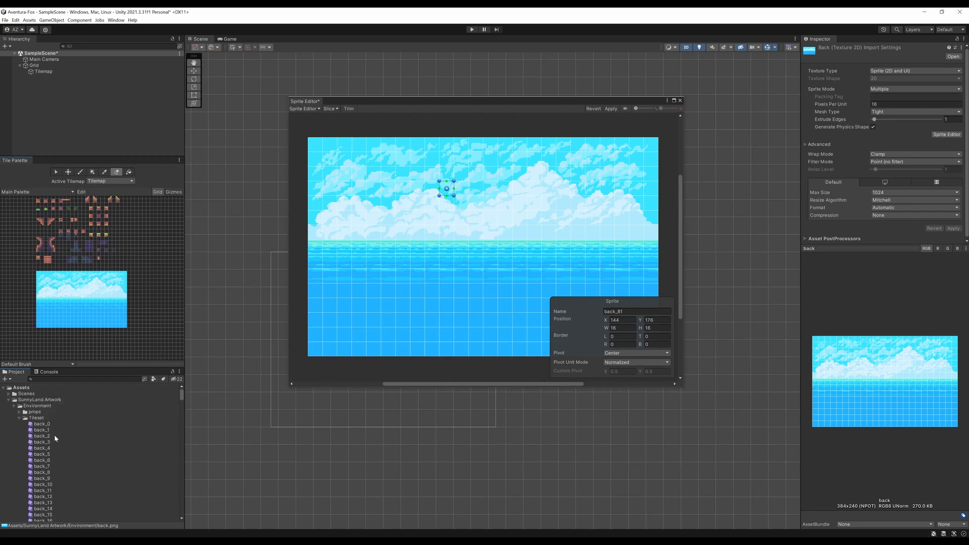
{"action": "left_click", "coordinate": [19, 418]}
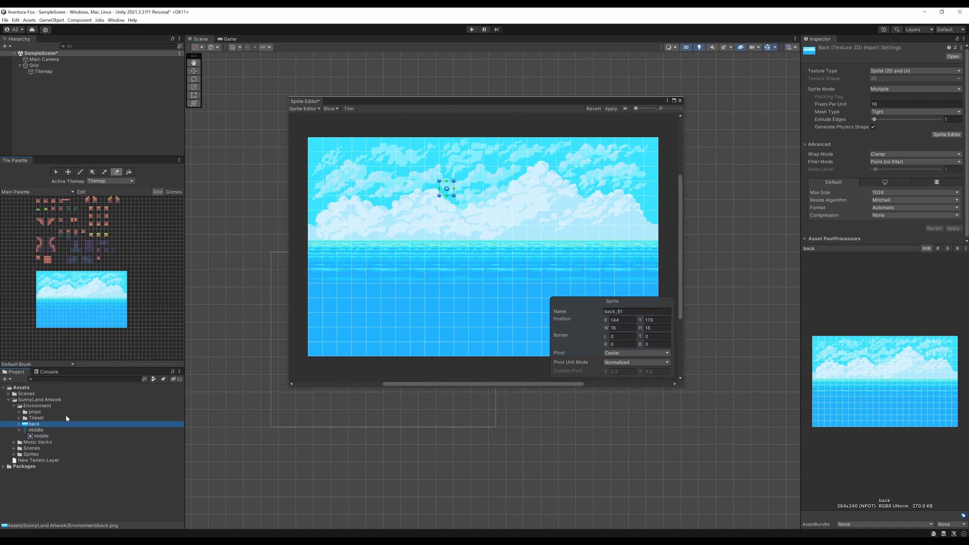
{"action": "scroll", "coordinate": [92, 329], "scroll_direction": "up", "scroll_amount": 5}
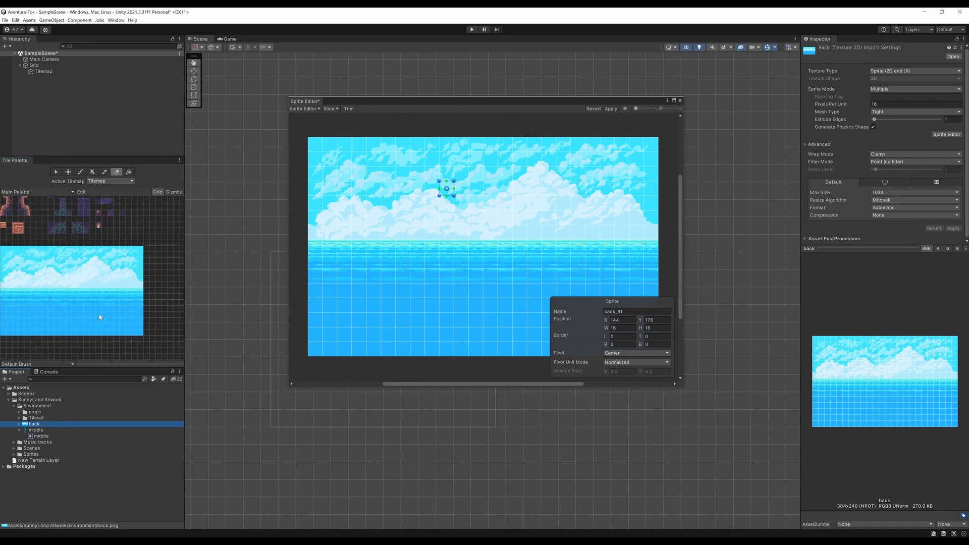
{"action": "scroll", "coordinate": [107, 304], "scroll_direction": "down", "scroll_amount": 3}
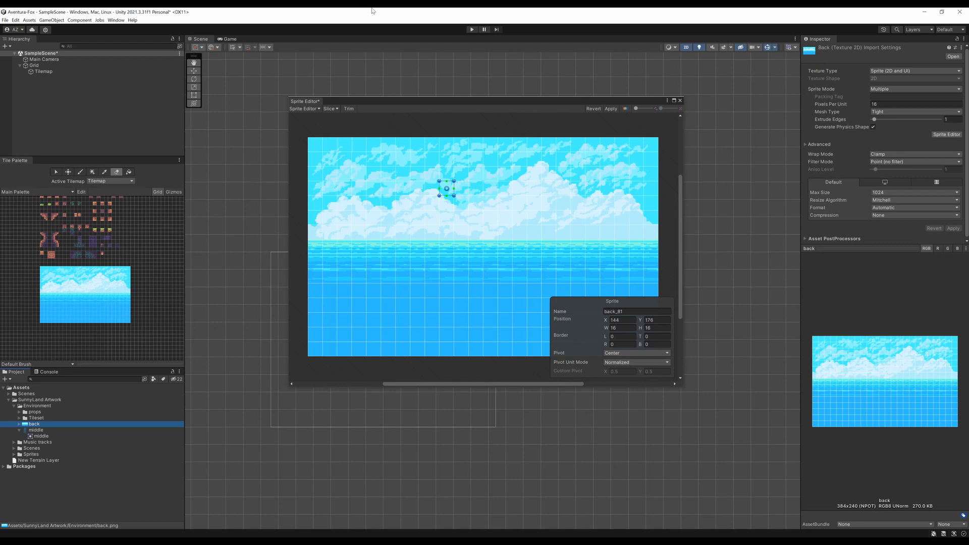
Step: Close the Sprite Editor with its pending changes saved, and enlarge the Hierarchy area above the Tile Palette
{"action": "left_click", "coordinate": [680, 101]}
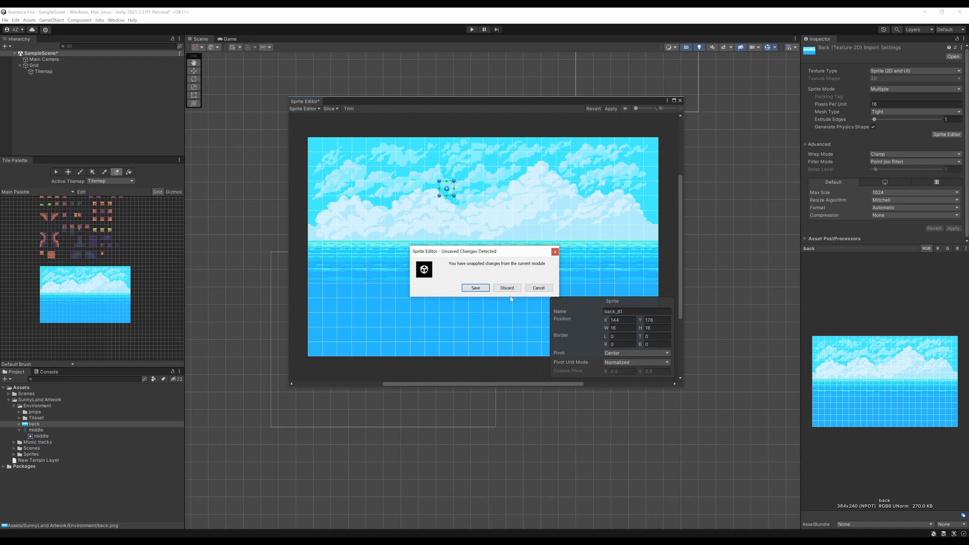
{"action": "left_click", "coordinate": [475, 288]}
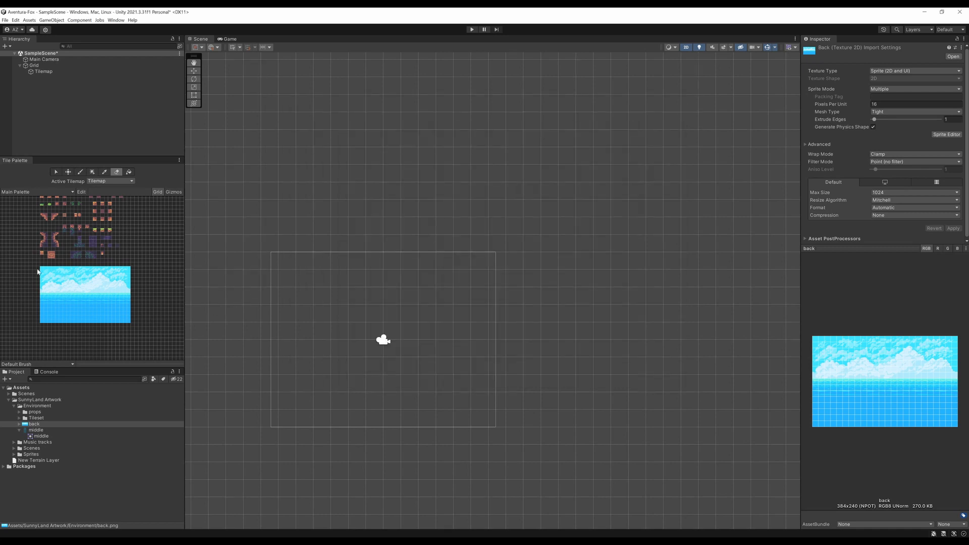
{"action": "scroll", "coordinate": [63, 281], "scroll_direction": "up", "scroll_amount": 4}
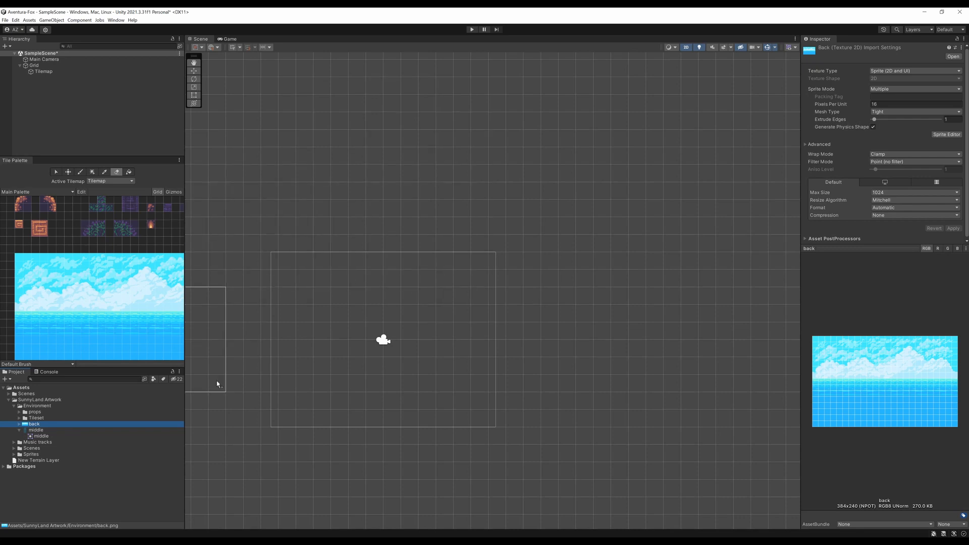
{"action": "scroll", "coordinate": [90, 272], "scroll_direction": "down", "scroll_amount": 5}
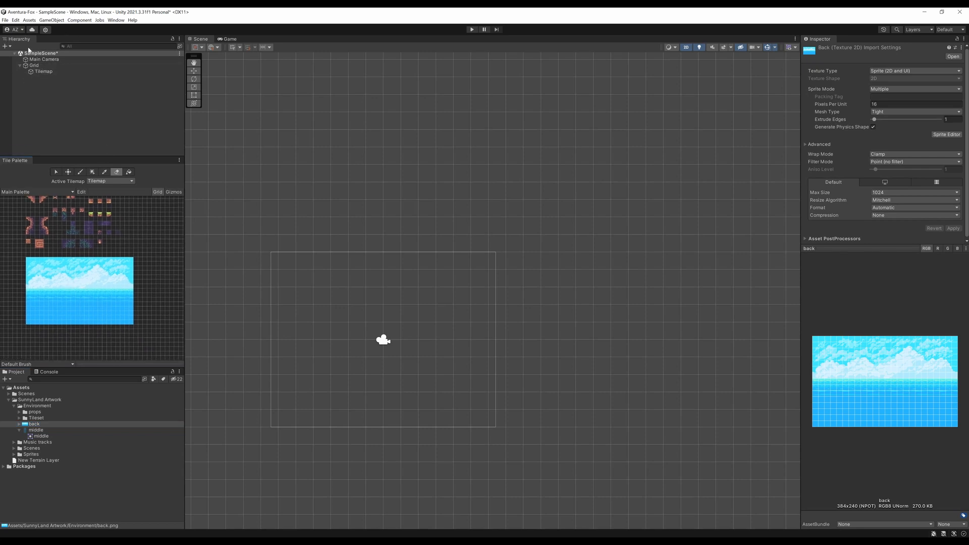
{"action": "left_click_drag", "start_coordinate": [51, 160], "coordinate": [64, 225]}
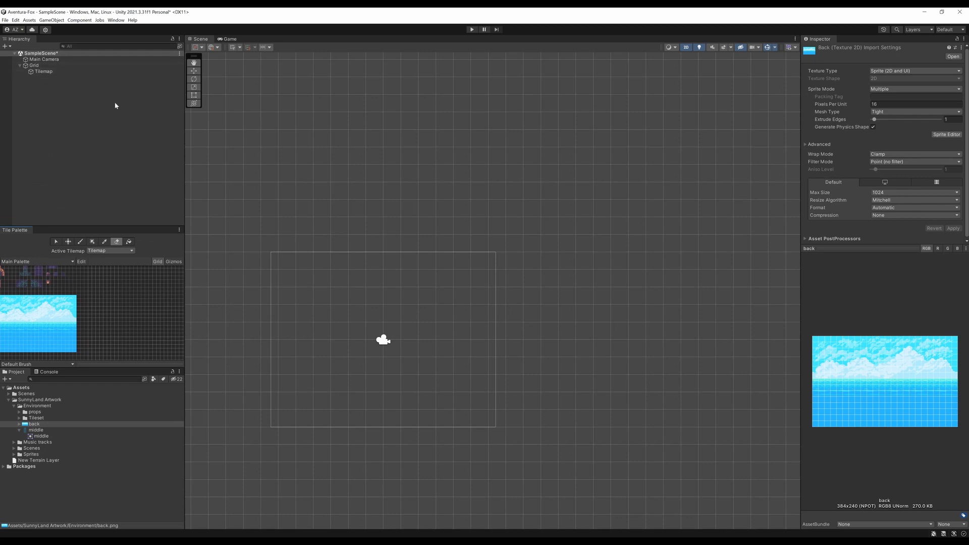
{"action": "middle_click_drag", "start_coordinate": [120, 306], "coordinate": [166, 297]}
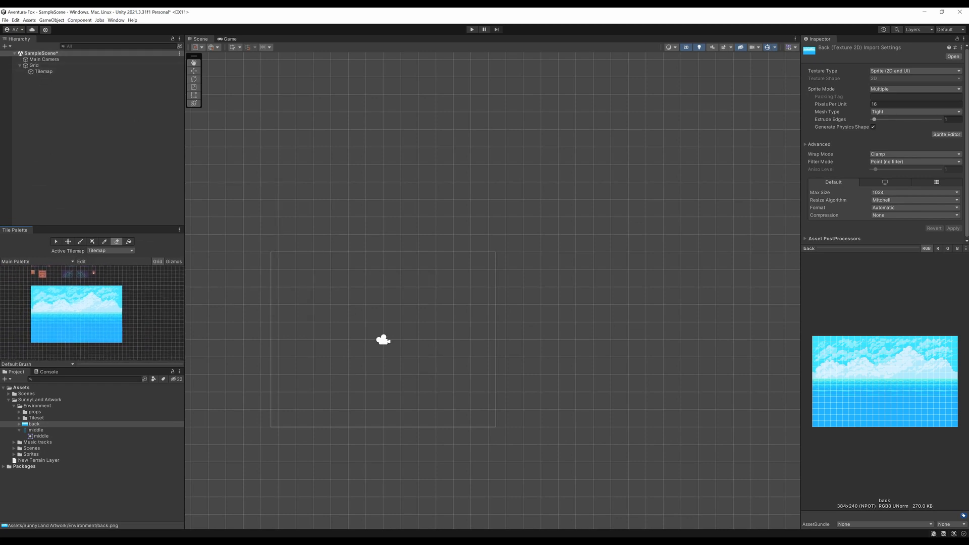
Step: Try to select the whole background in the palette for painting it with the brush
{"action": "left_click", "coordinate": [56, 242]}
{"action": "mouse_move", "coordinate": [32, 286]}
{"action": "left_mouse_down"}
{"action": "mouse_move", "coordinate": [122, 342]}
{"action": "mouse_move", "coordinate": [76, 344]}
{"action": "left_mouse_up"}
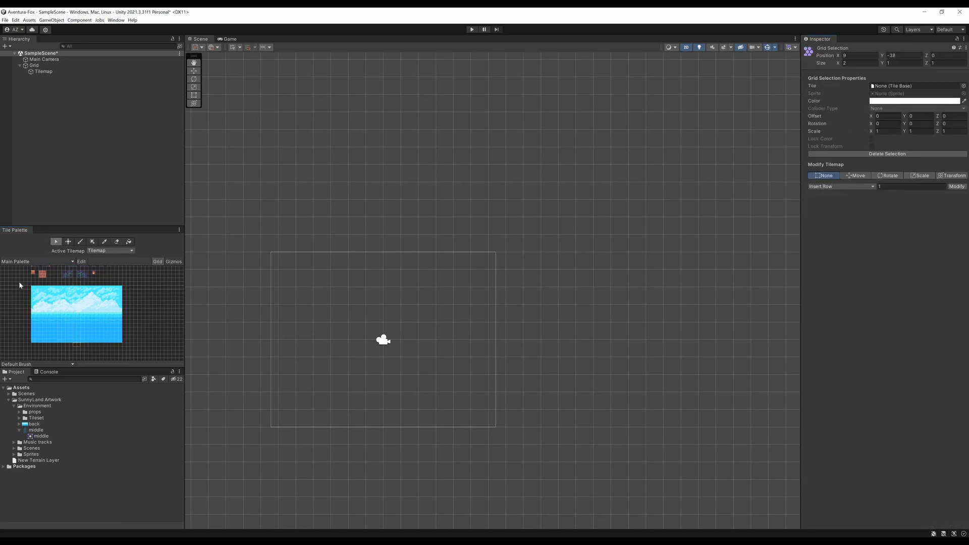
{"action": "left_click_drag", "start_coordinate": [32, 288], "coordinate": [123, 343]}
{"action": "left_click", "coordinate": [79, 243]}
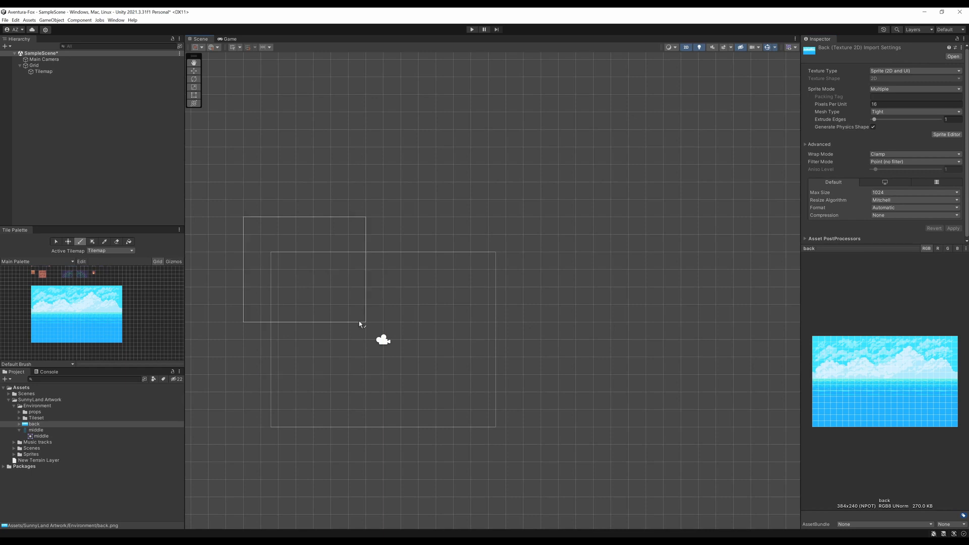
Step: Pick the whole sky background in the palette and paint it onto the Tilemap around the camera
{"action": "left_click", "coordinate": [105, 242]}
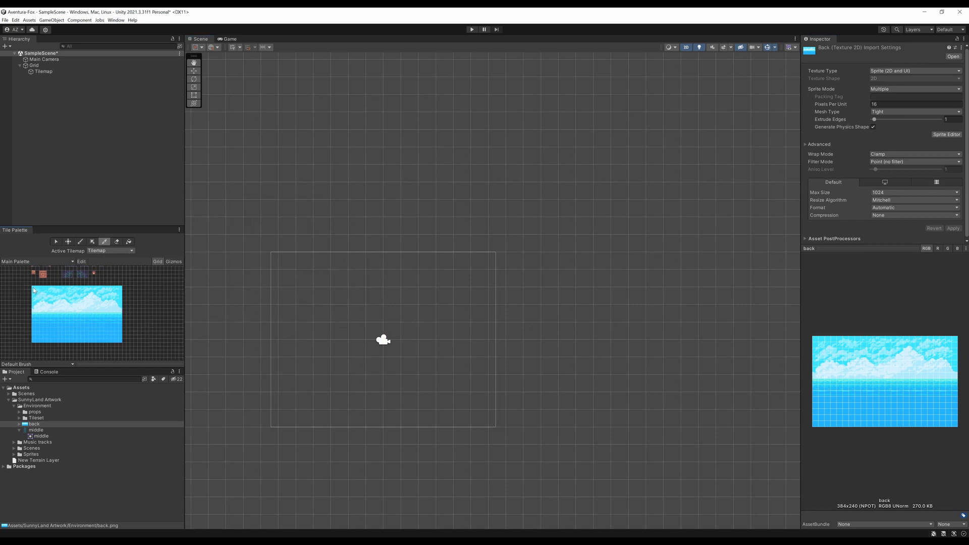
{"action": "left_click_drag", "start_coordinate": [73, 308], "coordinate": [121, 341]}
{"action": "scroll", "coordinate": [585, 412], "scroll_direction": "down", "scroll_amount": 3}
{"action": "mouse_move", "coordinate": [396, 386]}
{"action": "middle_mouse_down"}
{"action": "mouse_move", "coordinate": [572, 352]}
{"action": "mouse_move", "coordinate": [476, 357]}
{"action": "middle_mouse_up"}
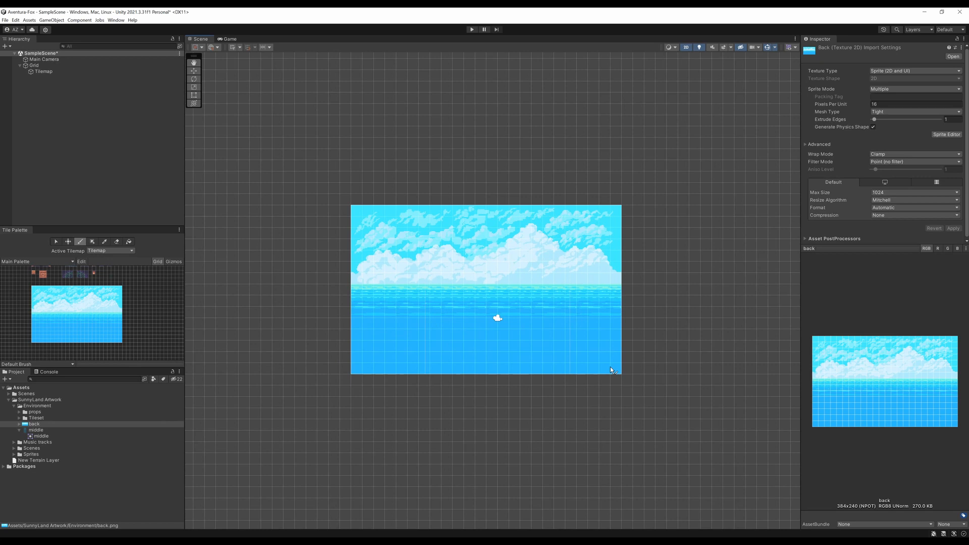
{"action": "left_click", "coordinate": [610, 367]}
{"action": "scroll", "coordinate": [545, 210], "scroll_direction": "up", "scroll_amount": 3}
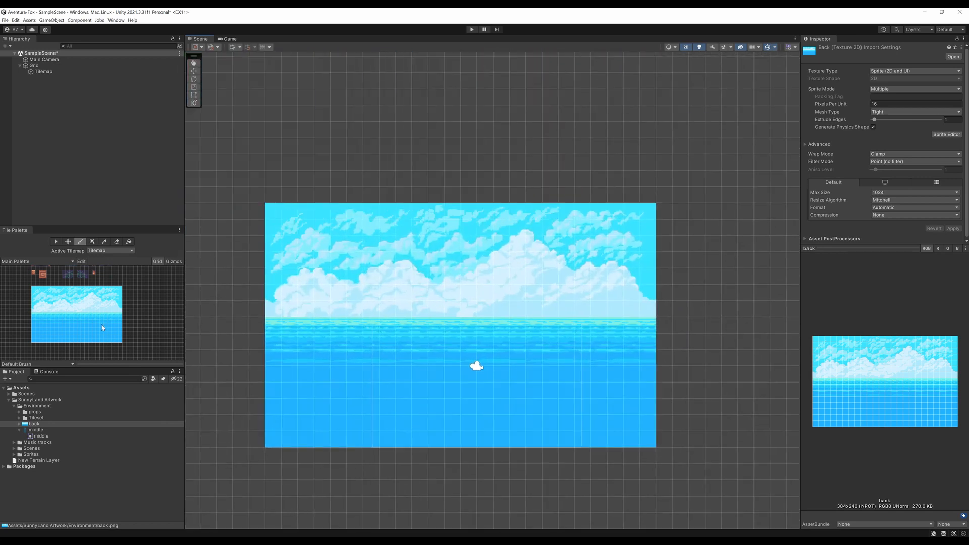
Step: Paint a horizontal row of grass-topped ground tiles from the palette across the sky background on the Tilemap
{"action": "left_click", "coordinate": [56, 241]}
{"action": "scroll", "coordinate": [277, 285], "scroll_direction": "down", "scroll_amount": 2}
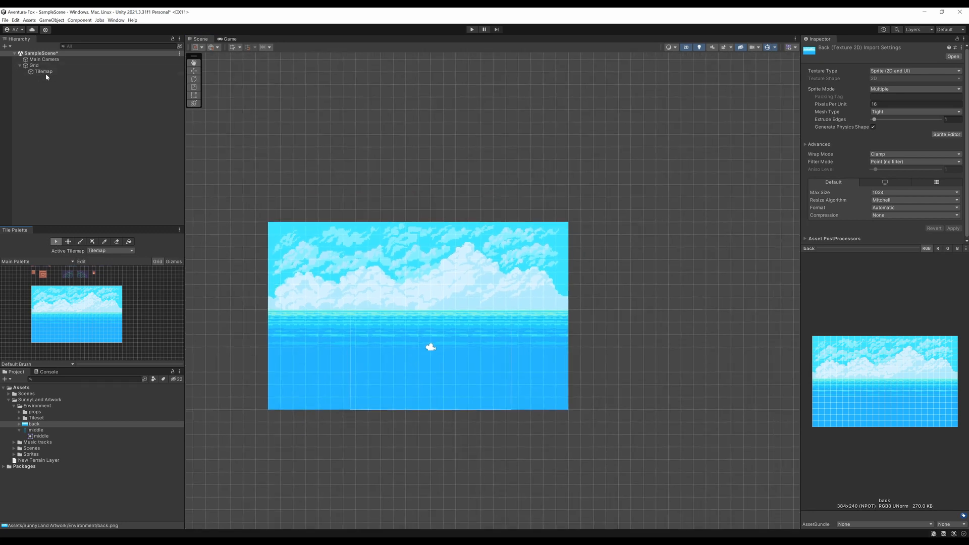
{"action": "middle_click_drag", "start_coordinate": [107, 338], "coordinate": [123, 369]}
{"action": "scroll", "coordinate": [97, 307], "scroll_direction": "up", "scroll_amount": 3}
{"action": "middle_click_drag", "start_coordinate": [92, 304], "coordinate": [72, 335]}
{"action": "scroll", "coordinate": [78, 308], "scroll_direction": "up", "scroll_amount": 1}
{"action": "scroll", "coordinate": [76, 313], "scroll_direction": "up", "scroll_amount": 1}
{"action": "middle_click_drag", "start_coordinate": [63, 293], "coordinate": [80, 311]}
{"action": "scroll", "coordinate": [80, 310], "scroll_direction": "up", "scroll_amount": 1}
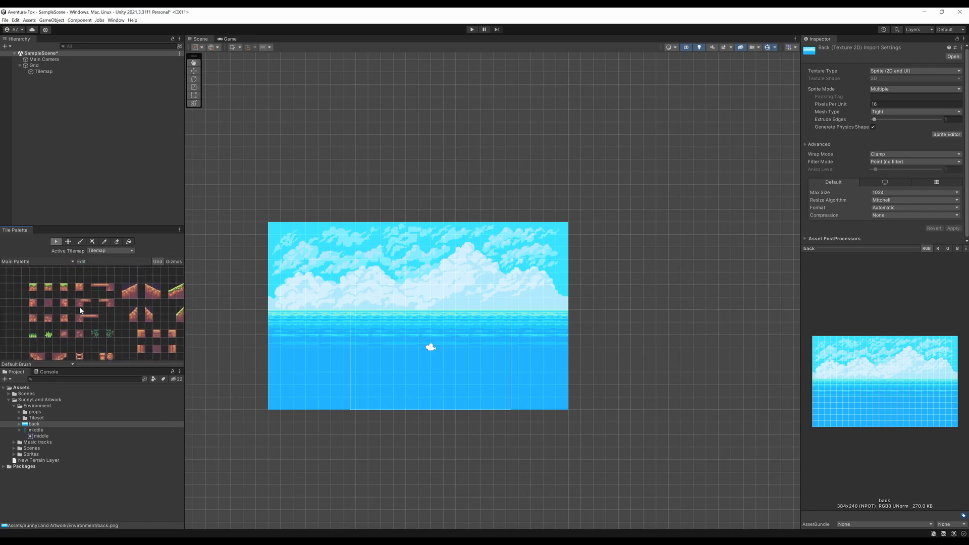
{"action": "left_click", "coordinate": [48, 288]}
{"action": "scroll", "coordinate": [324, 308], "scroll_direction": "up", "scroll_amount": 2}
{"action": "left_click_drag", "start_coordinate": [392, 308], "coordinate": [405, 308]}
{"action": "left_click", "coordinate": [44, 72]}
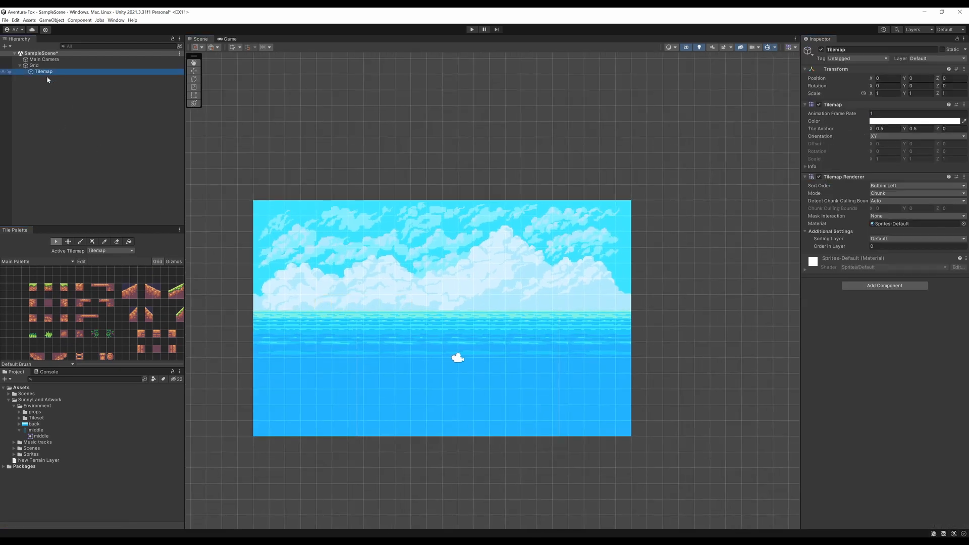
{"action": "left_click", "coordinate": [80, 242]}
{"action": "left_click", "coordinate": [49, 287]}
{"action": "left_click_drag", "start_coordinate": [325, 302], "coordinate": [496, 304]}
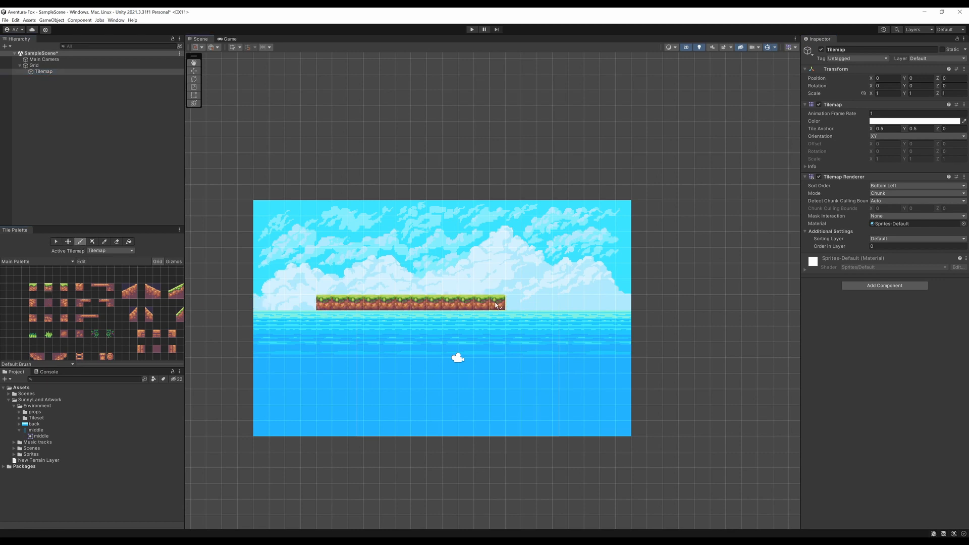
{"action": "scroll", "coordinate": [496, 304], "scroll_direction": "up", "scroll_amount": 4}
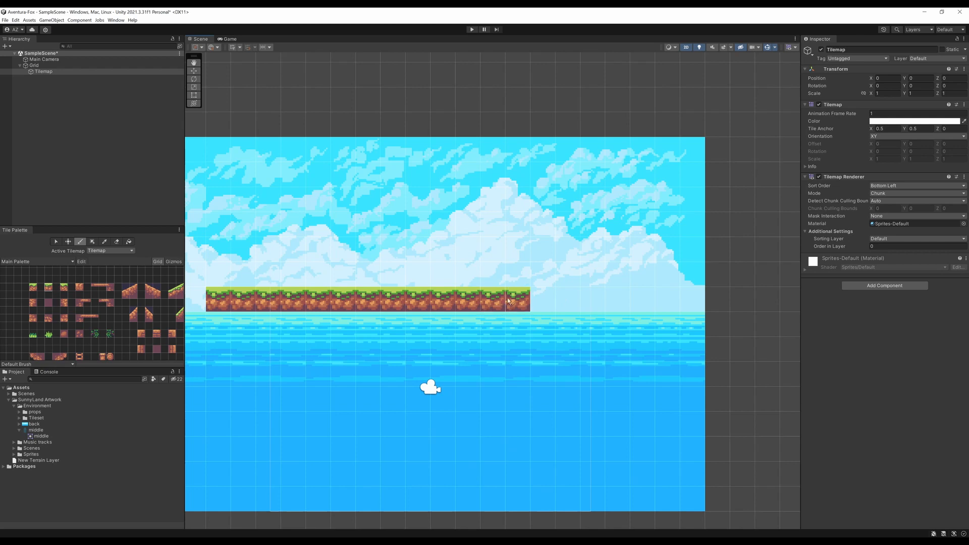
Step: Paint the rocky corner piece from the palette under the end of the grass row
{"action": "middle_click_drag", "start_coordinate": [121, 343], "coordinate": [108, 310]}
{"action": "left_click_drag", "start_coordinate": [44, 322], "coordinate": [51, 331]}
{"action": "left_click", "coordinate": [489, 344]}
{"action": "scroll", "coordinate": [504, 356], "scroll_direction": "up", "scroll_amount": 5}
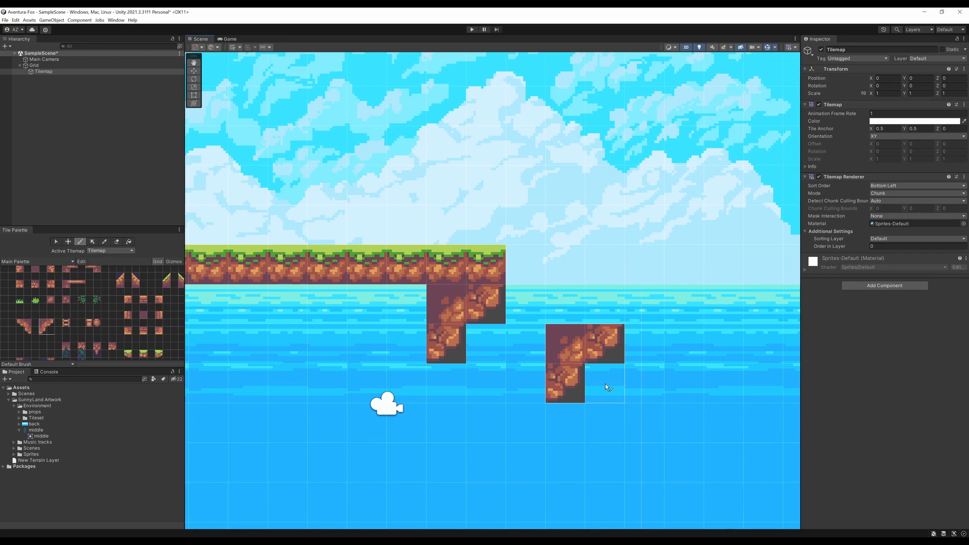
Step: Undo the painted rocky corner and grass row, and switch from the brush to the selection tool
{"action": "key", "text": "ctrl+z"}
{"action": "key", "text": "ctrl+z"}
{"action": "scroll", "coordinate": [545, 341], "scroll_direction": "down", "scroll_amount": 1}
{"action": "scroll", "coordinate": [531, 338], "scroll_direction": "down", "scroll_amount": 2}
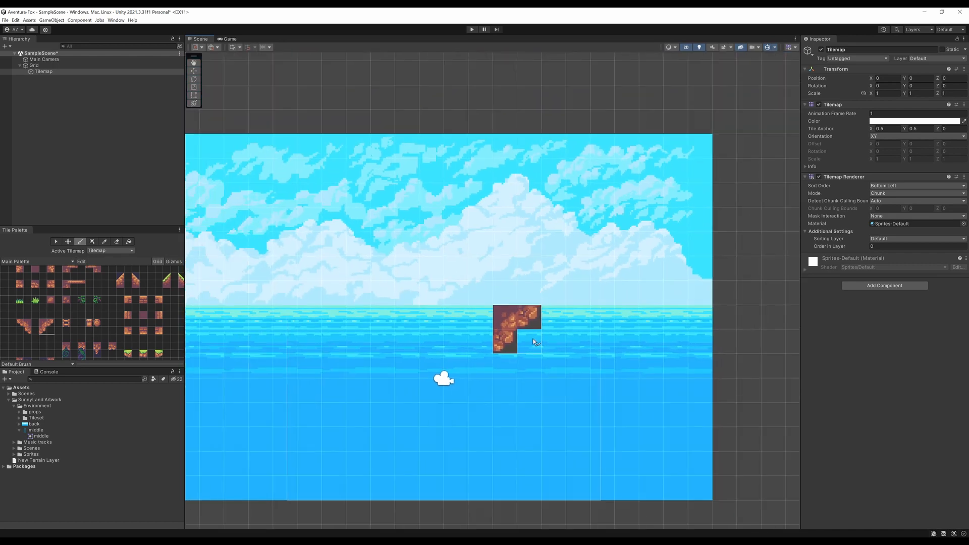
{"action": "scroll", "coordinate": [504, 313], "scroll_direction": "down", "scroll_amount": 1}
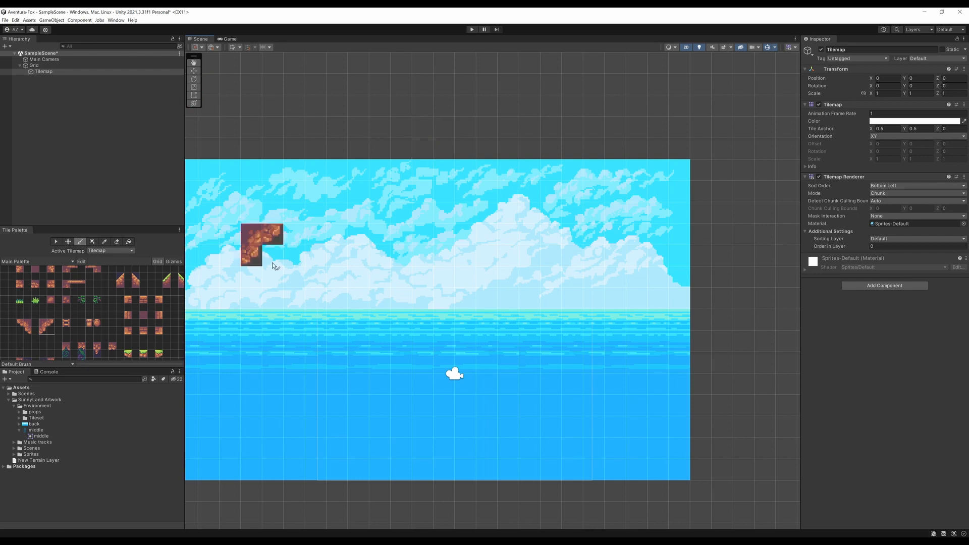
{"action": "left_click", "coordinate": [57, 242]}
{"action": "middle_click_drag", "start_coordinate": [397, 283], "coordinate": [484, 292]}
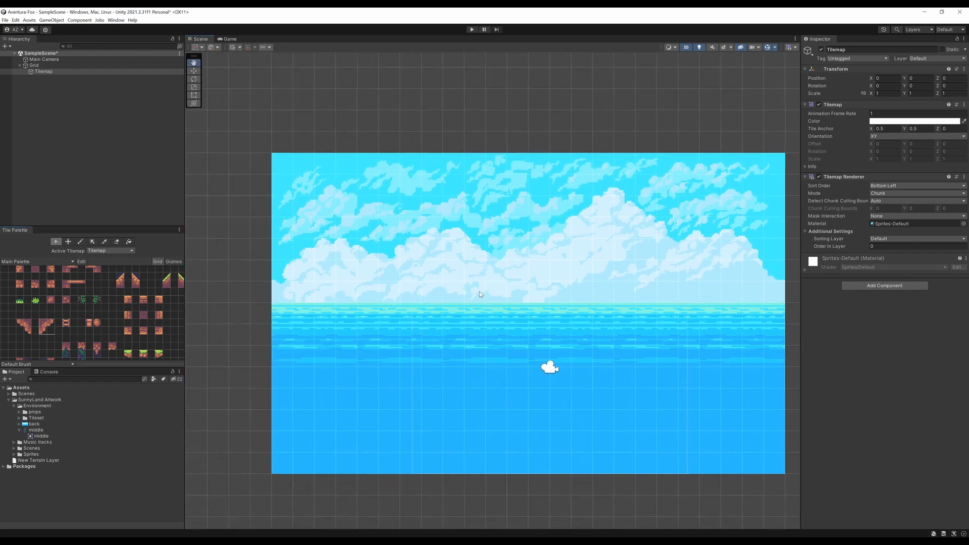
{"action": "middle_click_drag", "start_coordinate": [513, 245], "coordinate": [475, 259]}
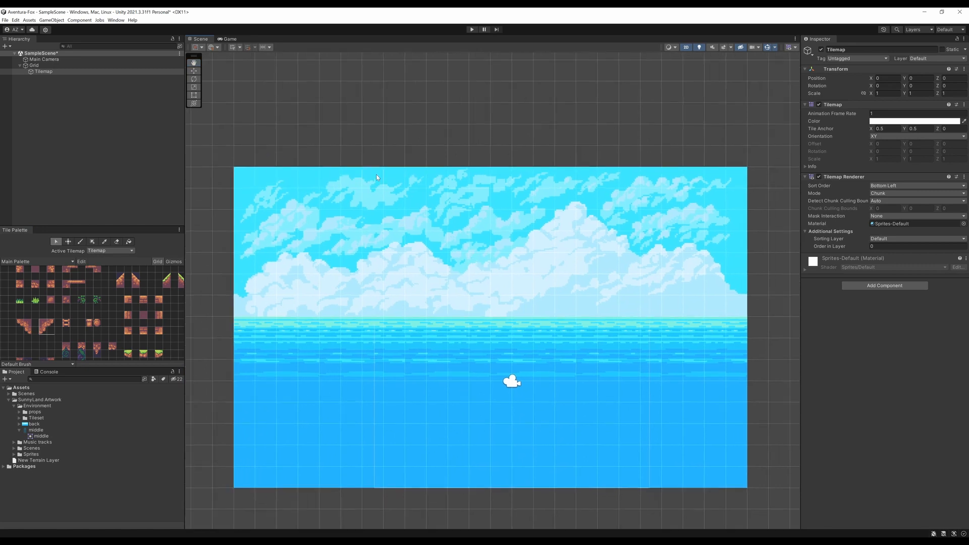
{"action": "scroll", "coordinate": [456, 266], "scroll_direction": "down", "scroll_amount": 2}
{"action": "scroll", "coordinate": [455, 266], "scroll_direction": "up", "scroll_amount": 1}
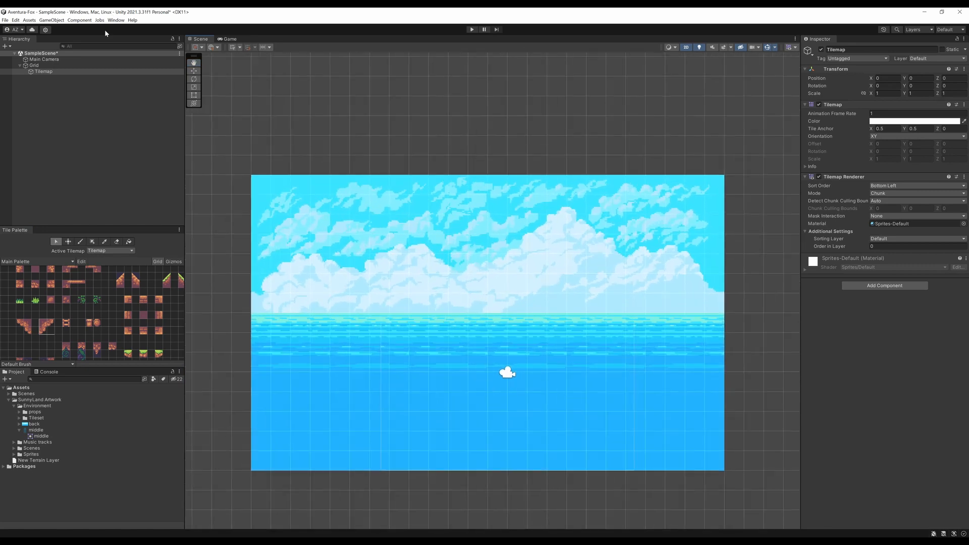
Step: Rename the Tilemap object under Grid as Fondo-Tilemap
{"action": "left_click", "coordinate": [42, 72]}
{"action": "right_click", "coordinate": [50, 72]}
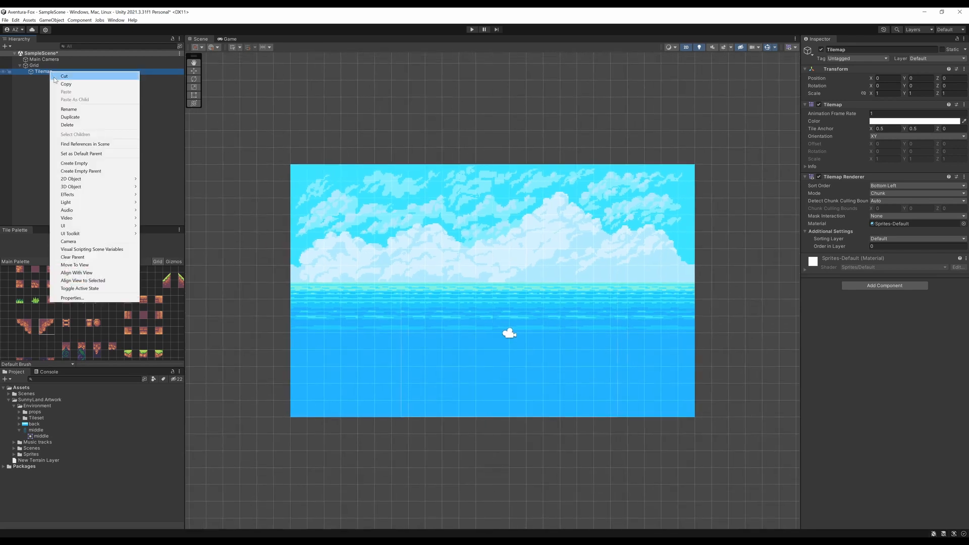
{"action": "left_click", "coordinate": [70, 110]}
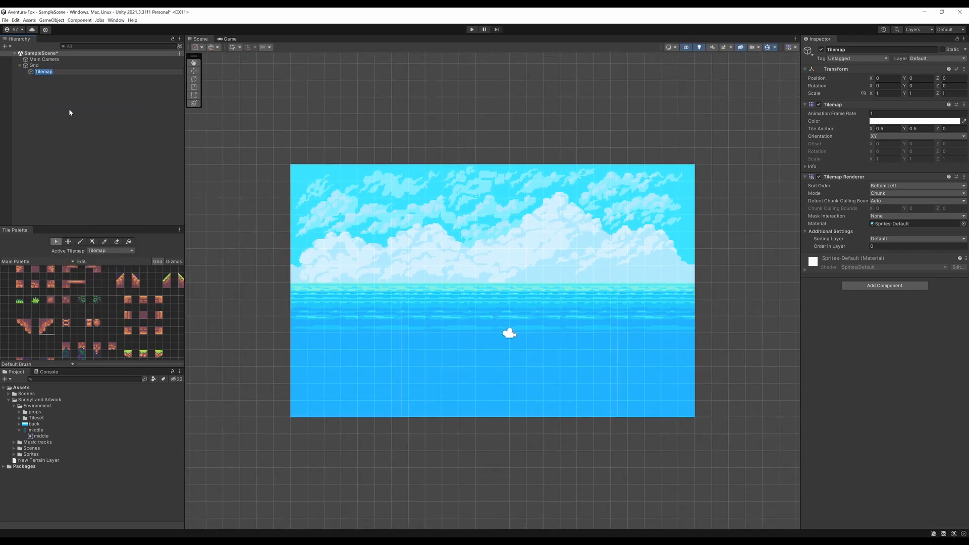
{"action": "type", "text": "Fondo"}
{"action": "key", "text": "Return"}
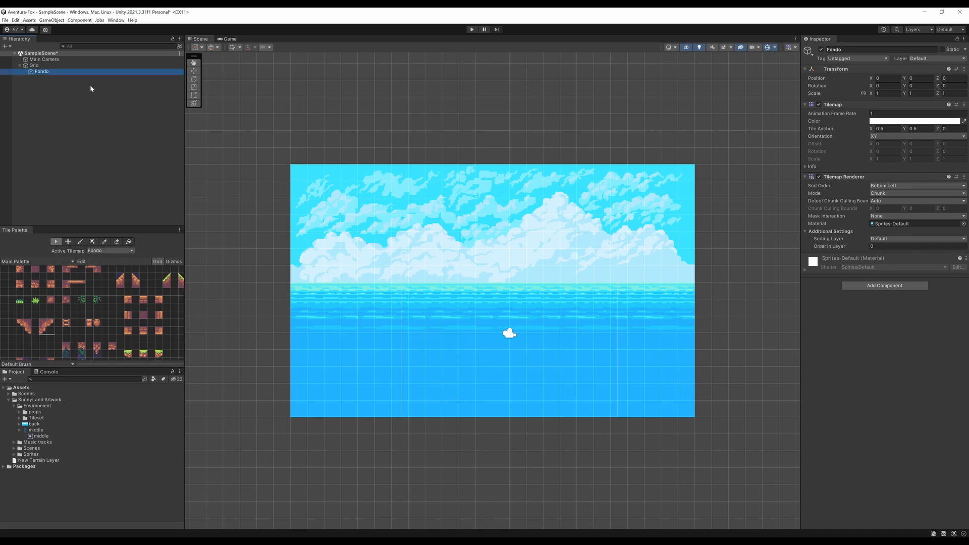
{"action": "right_click", "coordinate": [59, 75]}
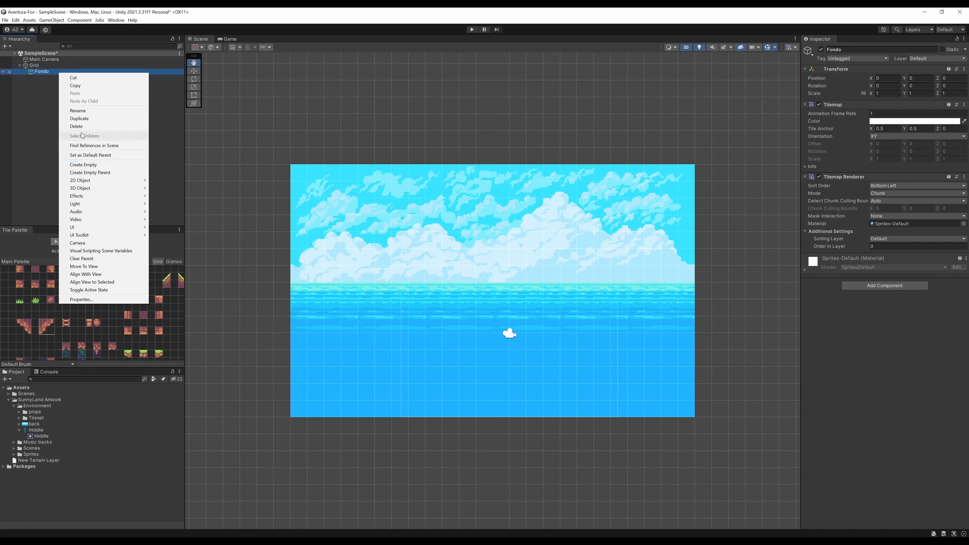
{"action": "left_click", "coordinate": [78, 111]}
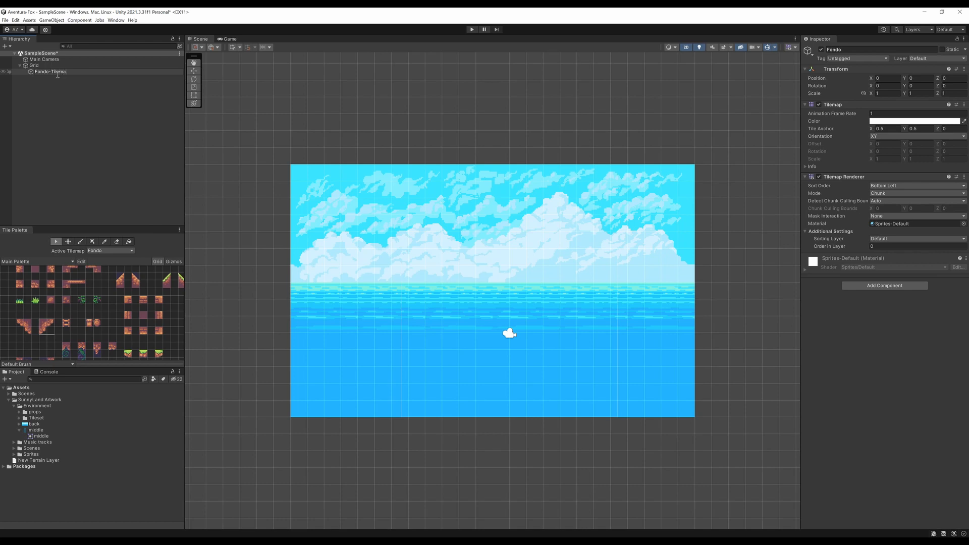
{"action": "key", "text": "Return"}
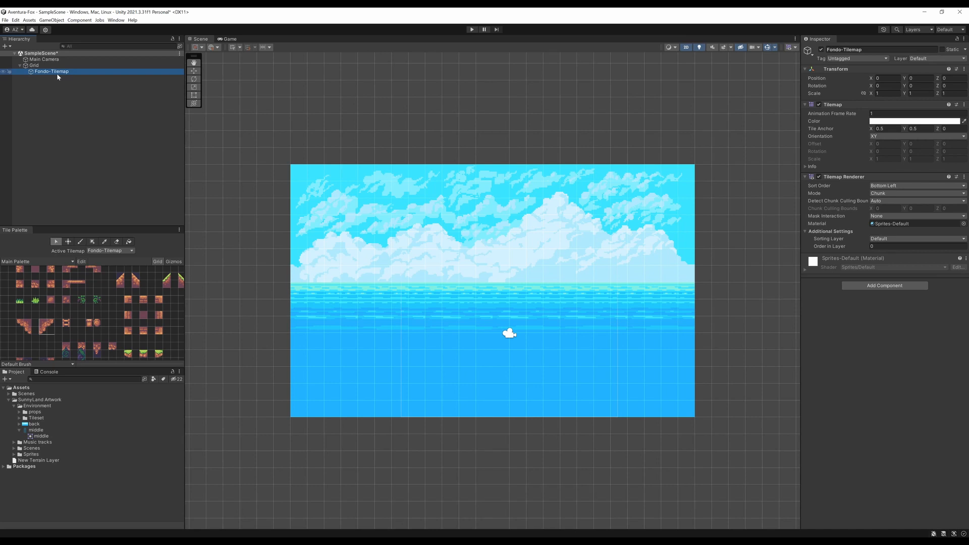
Step: Add a second tilemap named Frente-Tilemap under Grid and save the scene
{"action": "left_click", "coordinate": [34, 65]}
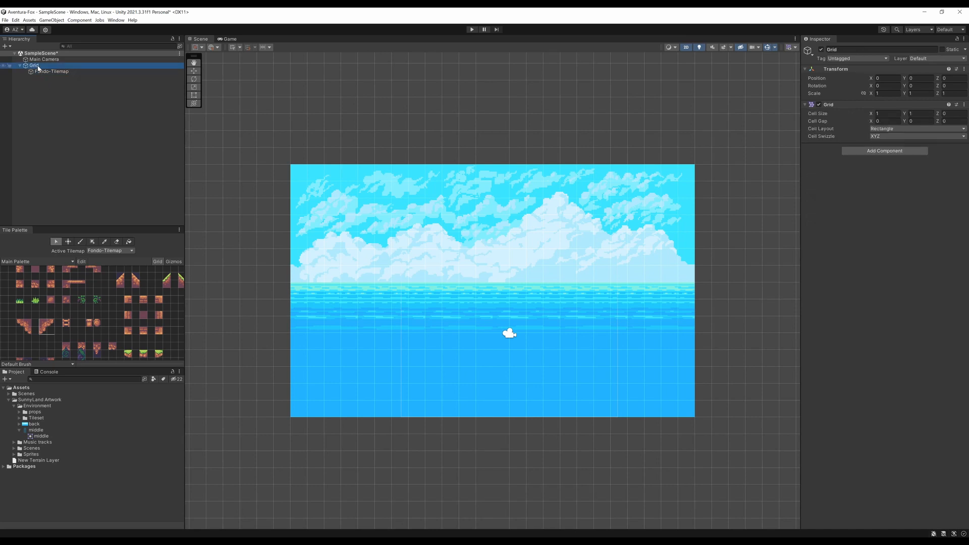
{"action": "right_click", "coordinate": [38, 66]}
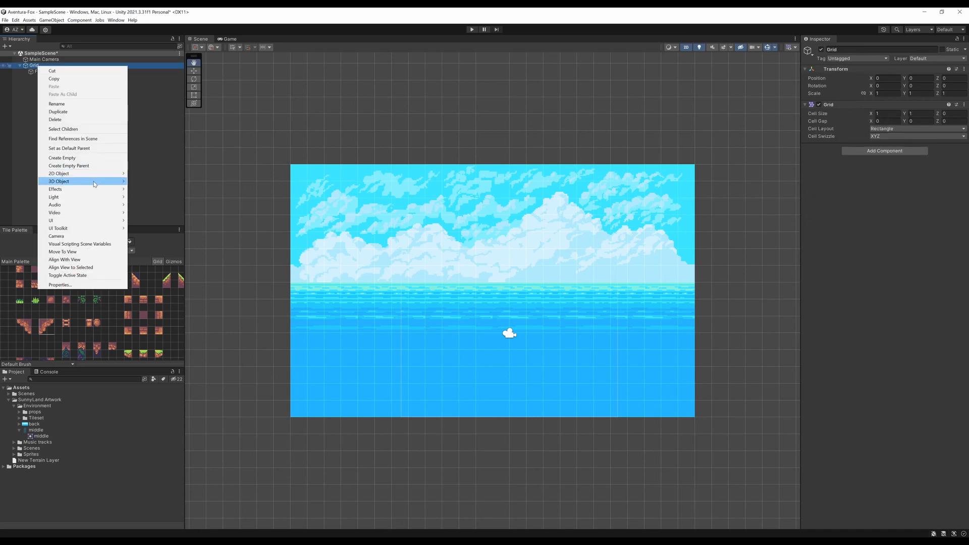
{"action": "mouse_move", "coordinate": [96, 175]}
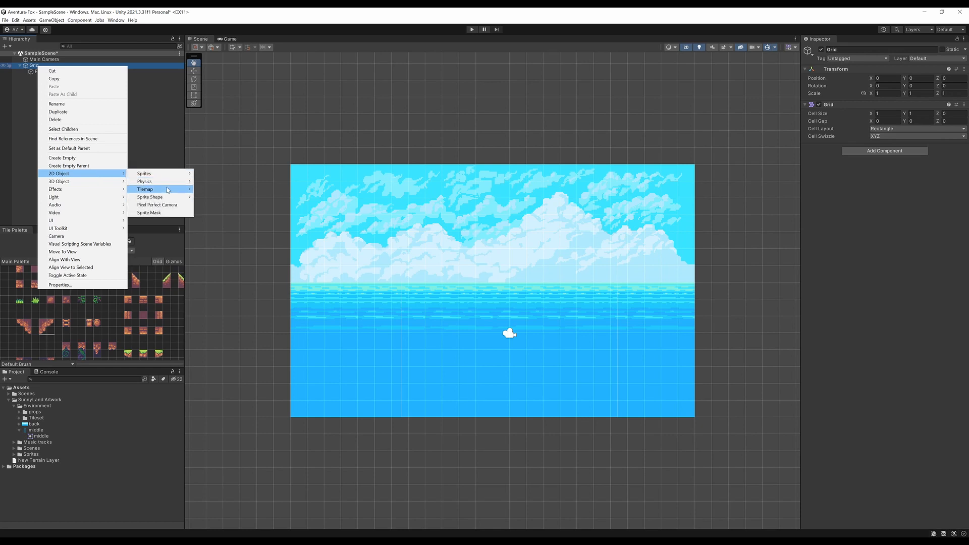
{"action": "mouse_move", "coordinate": [151, 189]}
{"action": "left_click", "coordinate": [213, 190]}
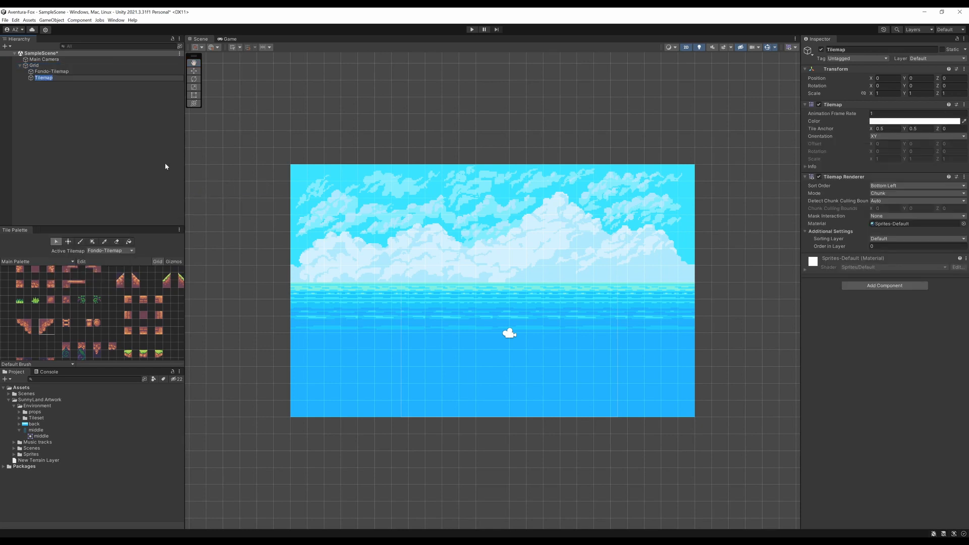
{"action": "type", "text": "Frent"}
{"action": "type", "text": "lemap"}
{"action": "key", "text": "Return"}
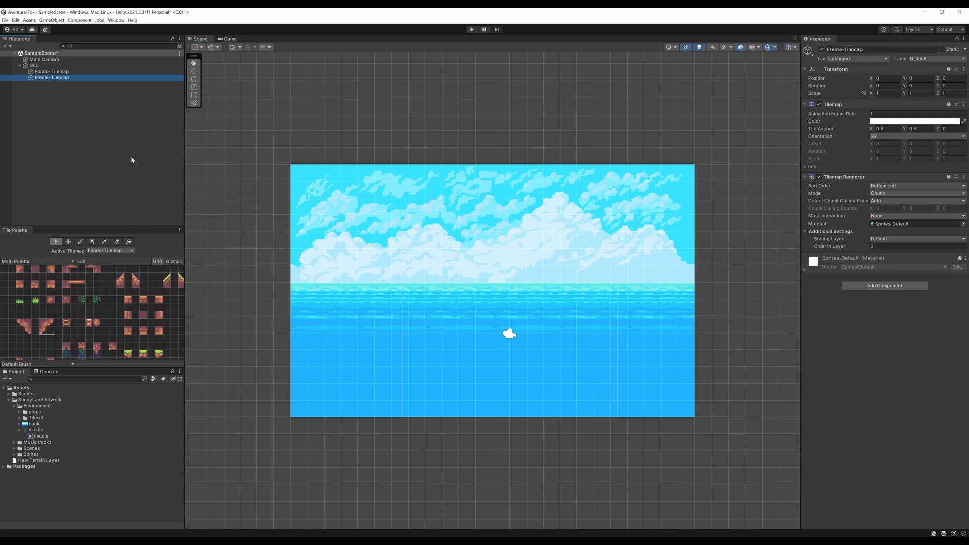
{"action": "key", "text": "ctrl+s"}
Step: Compare the Inspector settings of Fondo-Tilemap and Frente-Tilemap and check which one becomes the active tilemap
{"action": "left_click", "coordinate": [51, 72]}
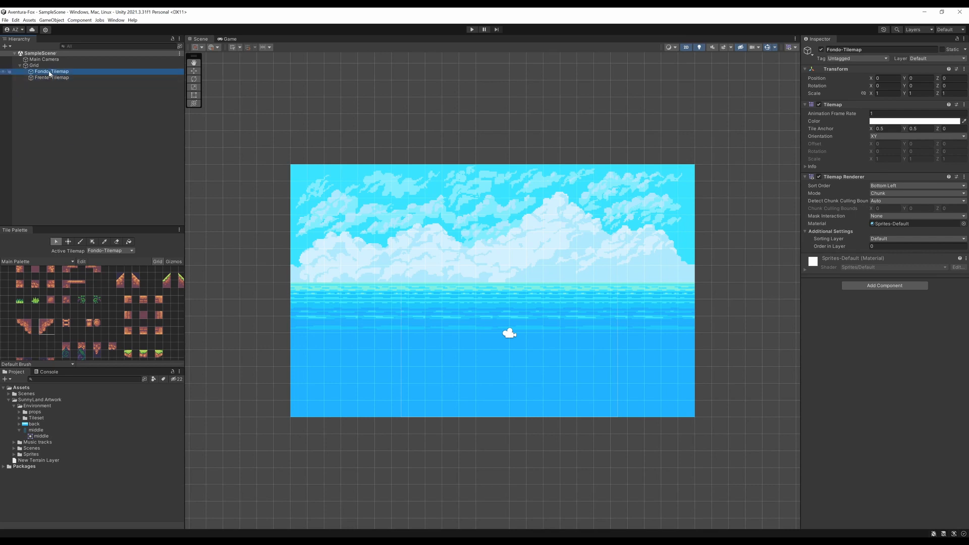
{"action": "left_click", "coordinate": [58, 77]}
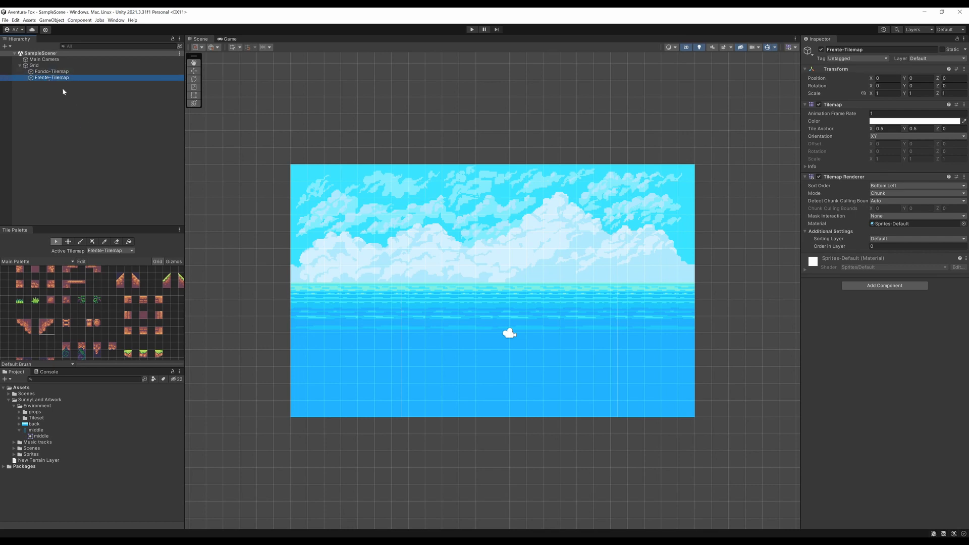
{"action": "left_click", "coordinate": [61, 72]}
{"action": "left_click", "coordinate": [59, 78]}
{"action": "left_click", "coordinate": [63, 72]}
{"action": "left_click", "coordinate": [64, 78]}
{"action": "left_click", "coordinate": [69, 72]}
{"action": "left_click", "coordinate": [69, 77]}
{"action": "left_click", "coordinate": [71, 71]}
{"action": "left_click", "coordinate": [72, 78]}
{"action": "left_click", "coordinate": [78, 72]}
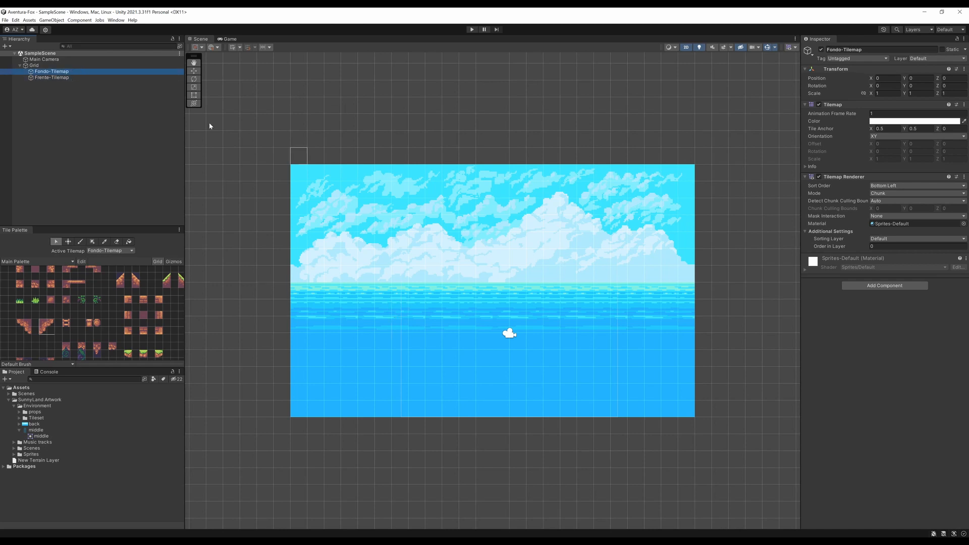
{"action": "left_click", "coordinate": [58, 77]}
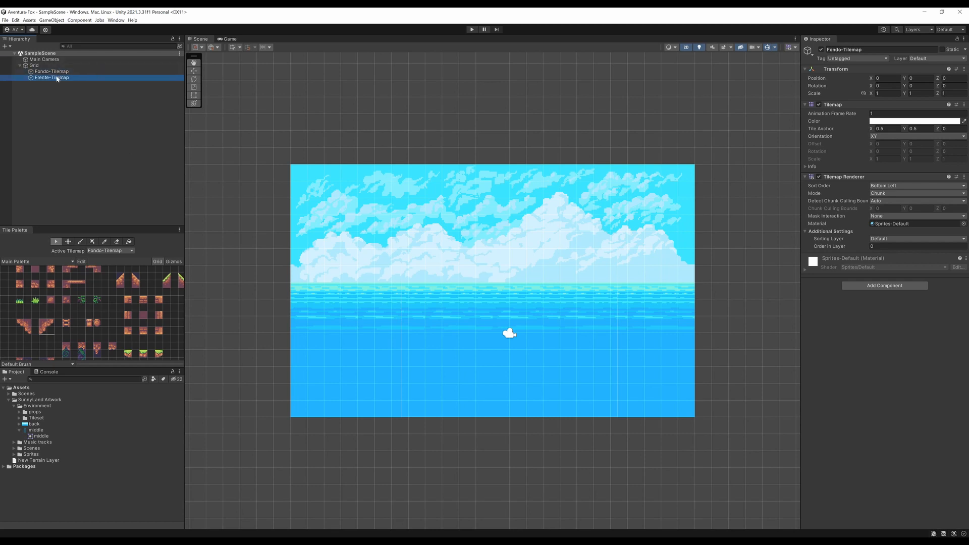
{"action": "left_click", "coordinate": [61, 71]}
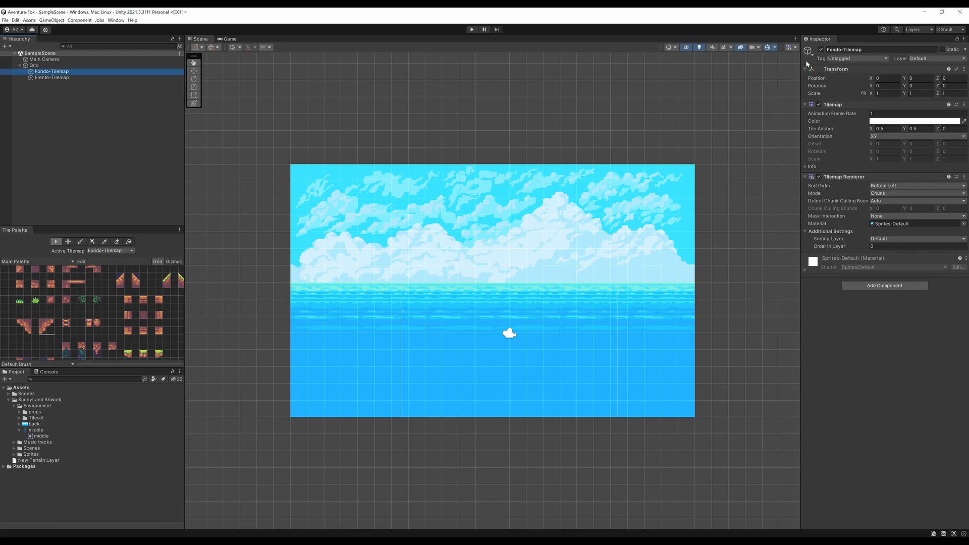
Step: Open the Tags & Layers settings in a widened Inspector and expand the Sorting Layers list
{"action": "left_click_drag", "start_coordinate": [802, 60], "coordinate": [776, 60]}
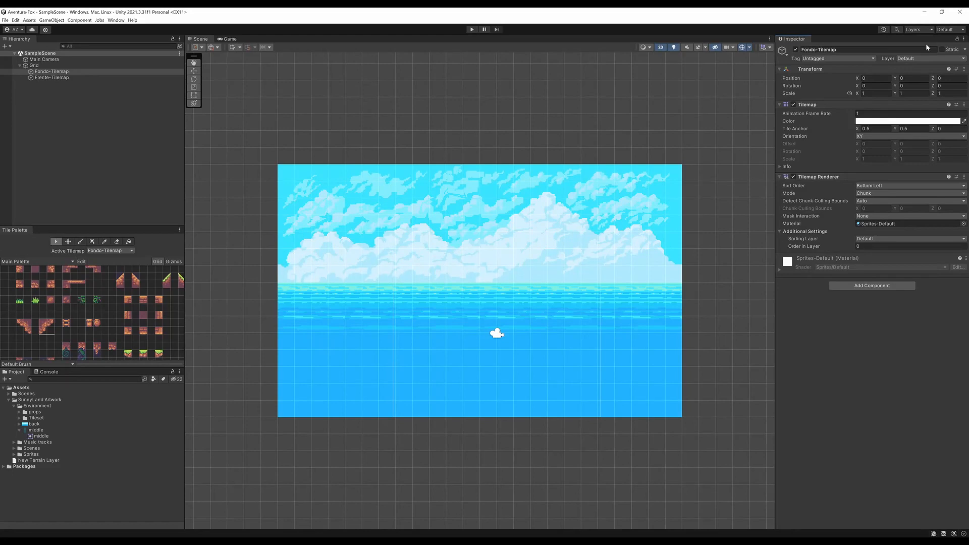
{"action": "left_click", "coordinate": [930, 29]}
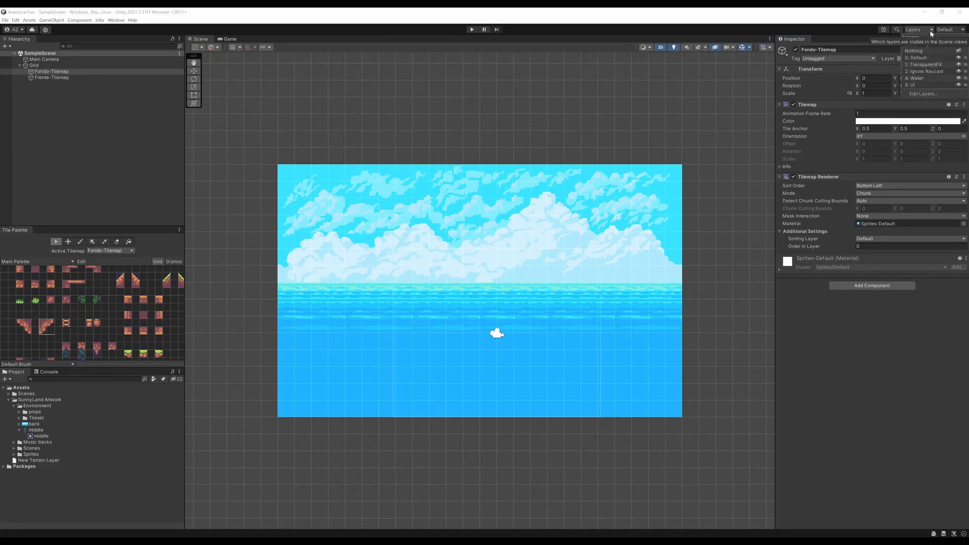
{"action": "left_click", "coordinate": [919, 95]}
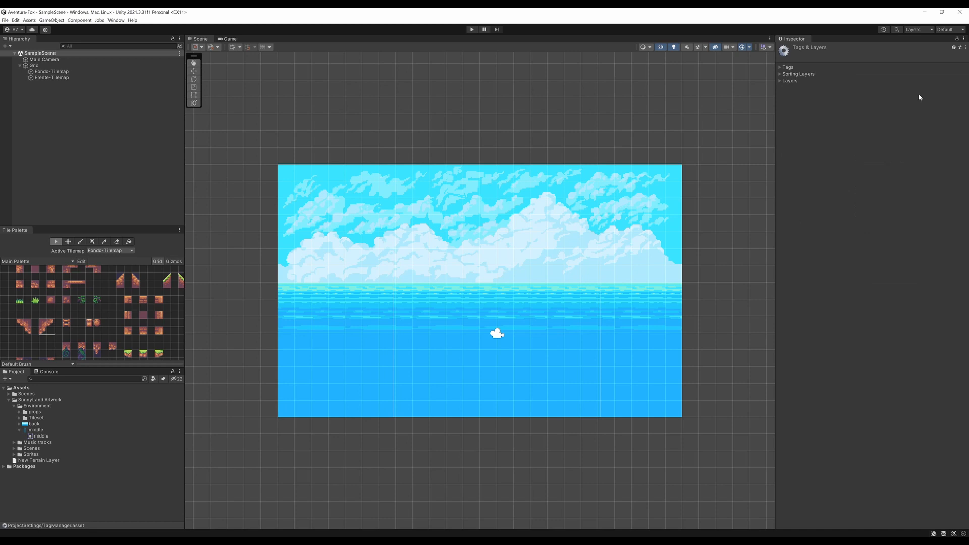
{"action": "left_click_drag", "start_coordinate": [774, 97], "coordinate": [713, 104]}
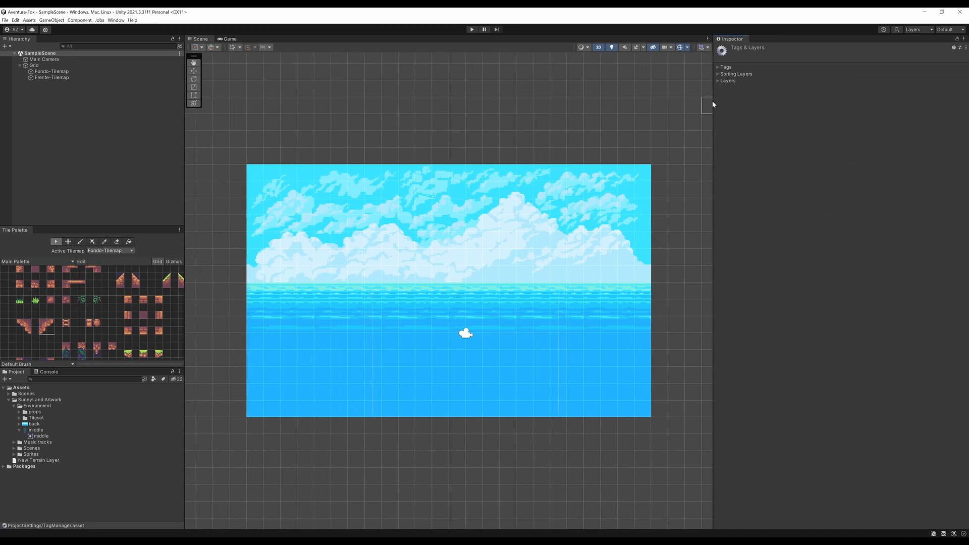
{"action": "left_click", "coordinate": [718, 74]}
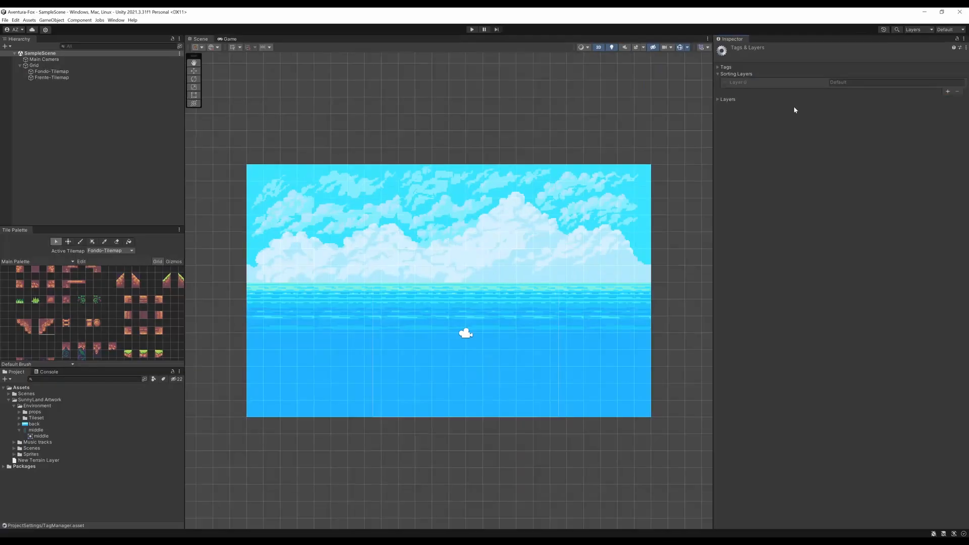
Step: Add two sorting layers below Default, named Fondos and Ambiente
{"action": "left_click", "coordinate": [948, 92]}
{"action": "type", "text": "Fondos"}
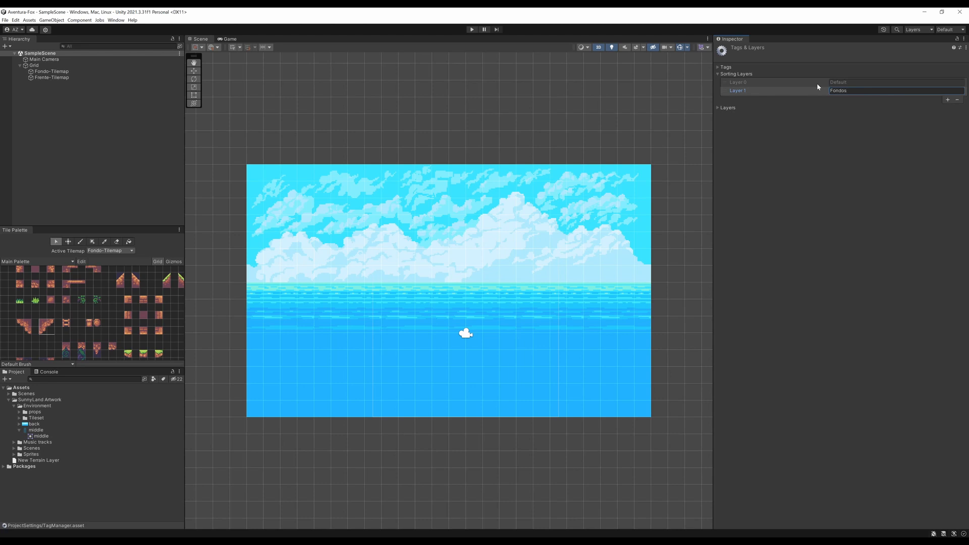
{"action": "left_click", "coordinate": [948, 100]}
{"action": "double_click", "coordinate": [879, 99]}
{"action": "left_click_drag", "start_coordinate": [870, 100], "coordinate": [825, 99]}
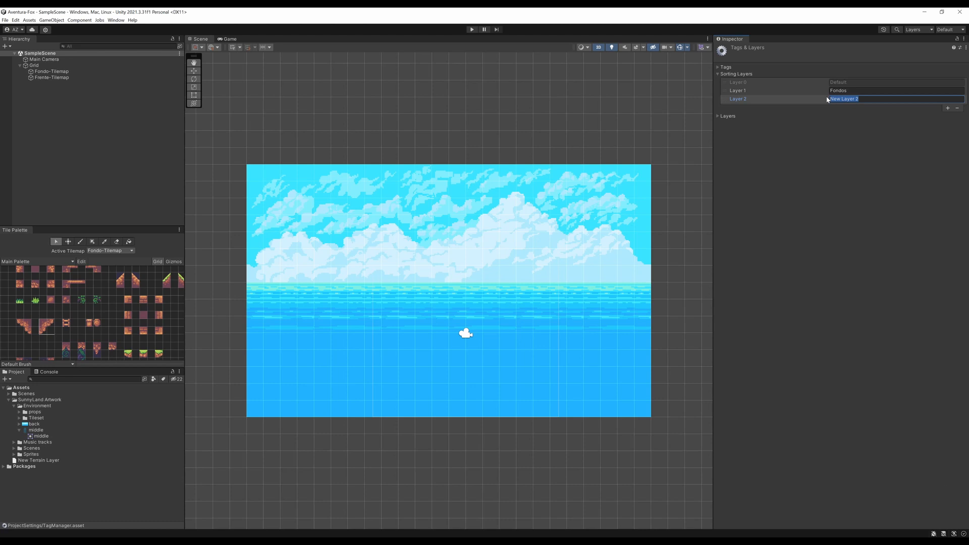
{"action": "type", "text": "Objetos"}
{"action": "double_click", "coordinate": [845, 98]}
{"action": "type", "text": "A"}
{"action": "left_click", "coordinate": [833, 163]}
Step: Set the Tilemap Renderer's sorting layer of Fondo-Tilemap to Fondos
{"action": "left_click", "coordinate": [60, 71]}
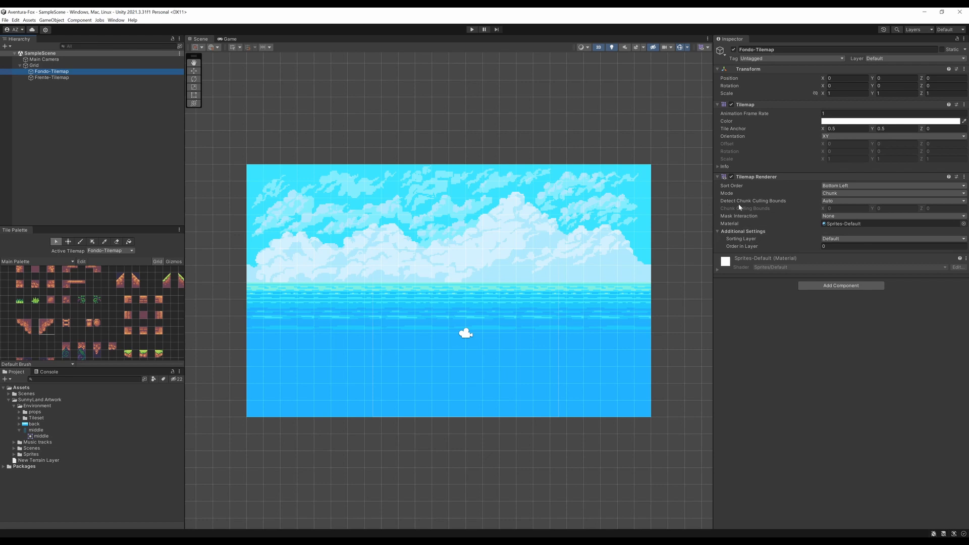
{"action": "left_click", "coordinate": [838, 240]}
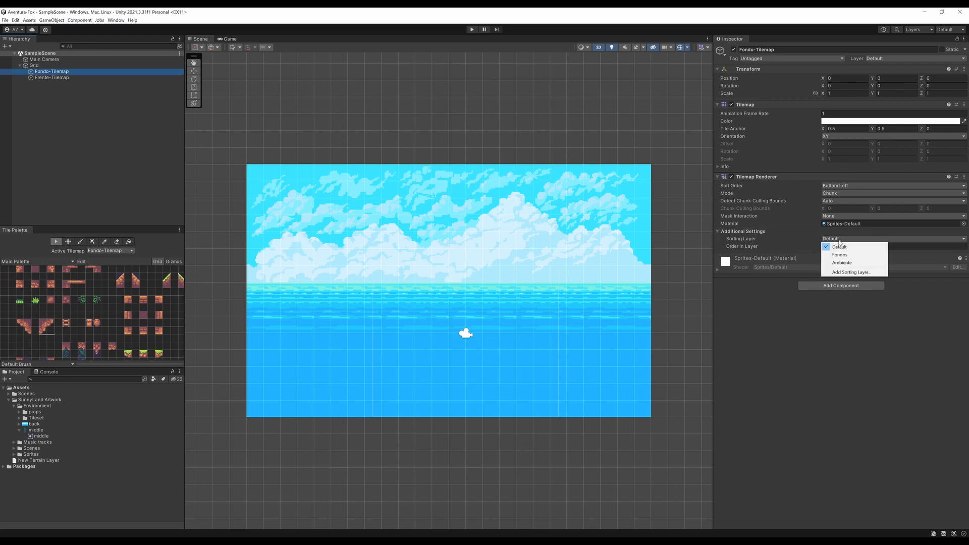
{"action": "left_click", "coordinate": [841, 256]}
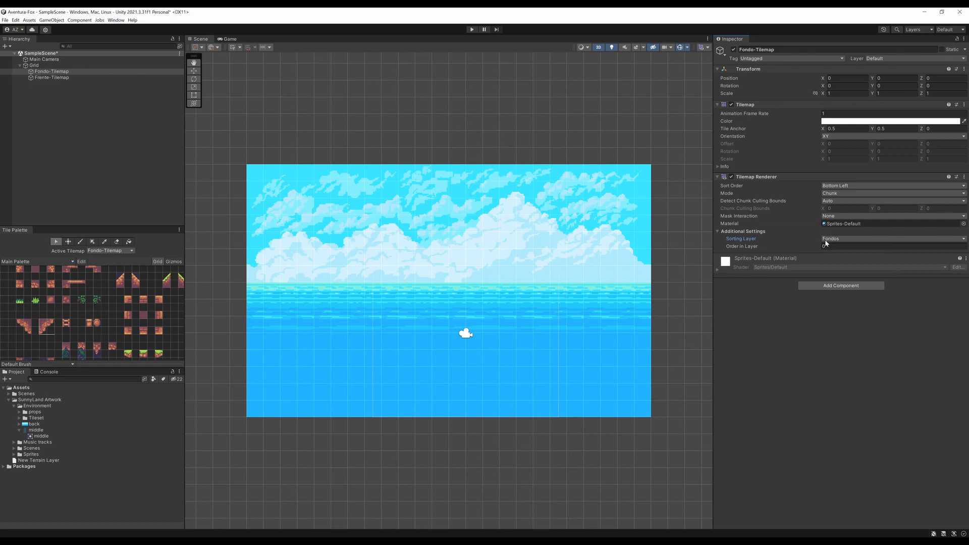
Step: Rename Frente-Tilemap as Ambiente-Tilemap and set its sorting layer to Ambiente
{"action": "left_click", "coordinate": [49, 78]}
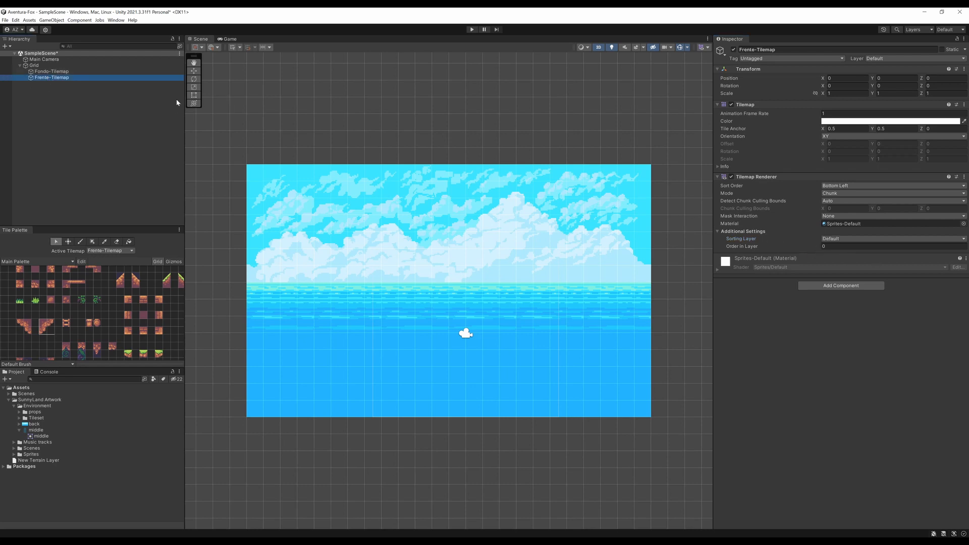
{"action": "right_click", "coordinate": [46, 78]}
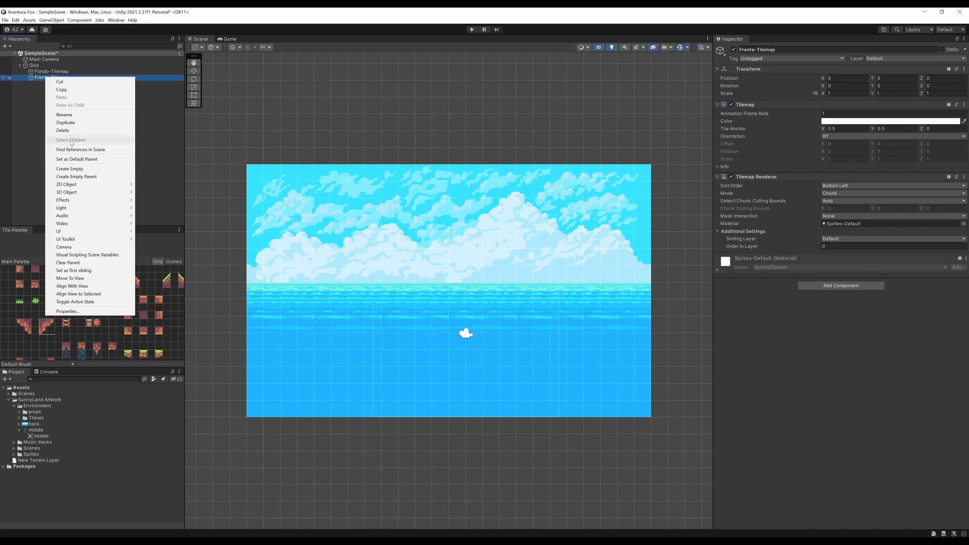
{"action": "left_click", "coordinate": [64, 115]}
{"action": "left_click", "coordinate": [48, 79]}
{"action": "key", "text": "BackSpace"}
{"action": "key", "text": "BackSpace"}
{"action": "key", "text": "BackSpace"}
{"action": "key", "text": "BackSpace"}
{"action": "key", "text": "BackSpace"}
{"action": "key", "text": "BackSpace"}
{"action": "type", "text": "A"}
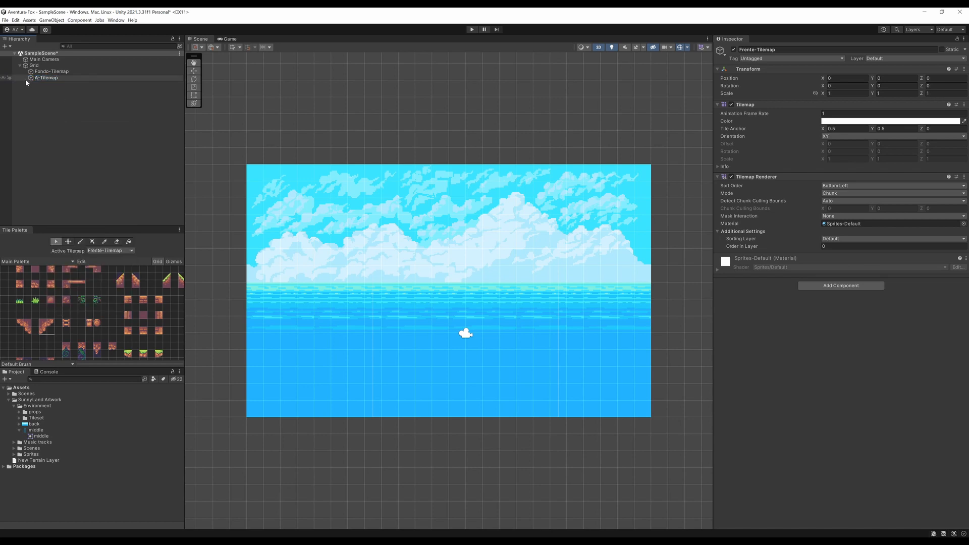
{"action": "type", "text": "mbiente"}
{"action": "key", "text": "Return"}
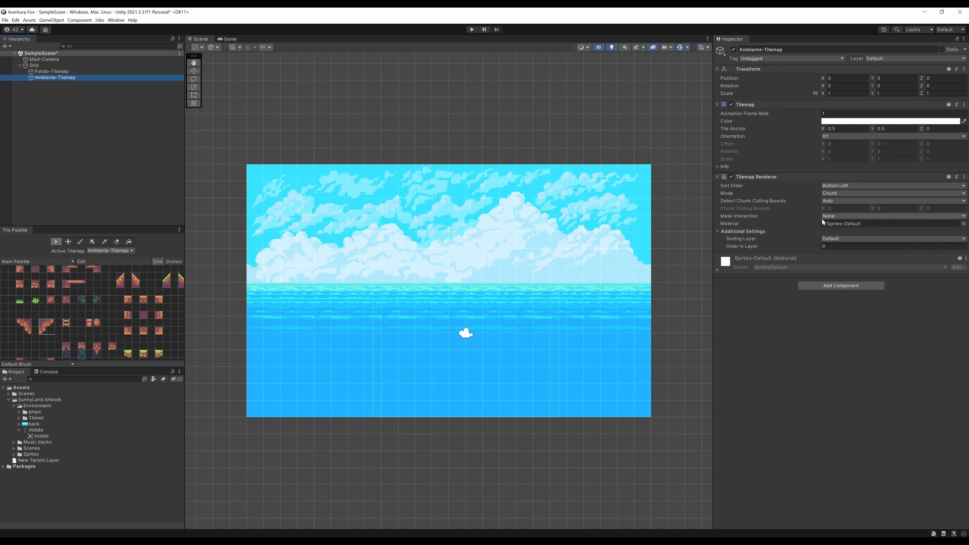
{"action": "left_click", "coordinate": [834, 238]}
{"action": "left_click", "coordinate": [842, 263]}
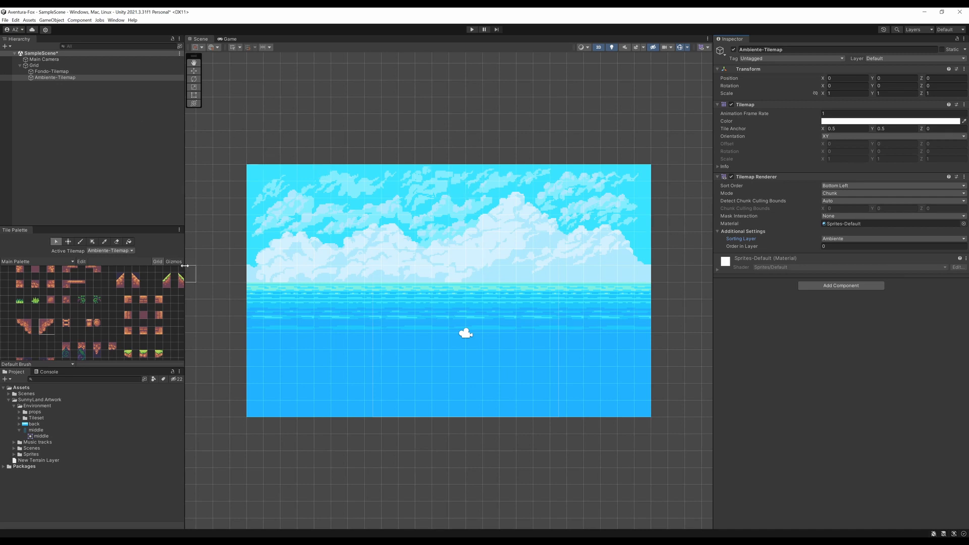
Step: Try painting the sloped rock corner piece from the palette over the sea in Ambiente-Tilemap
{"action": "scroll", "coordinate": [65, 286], "scroll_direction": "down", "scroll_amount": 3}
{"action": "scroll", "coordinate": [64, 292], "scroll_direction": "up", "scroll_amount": 5}
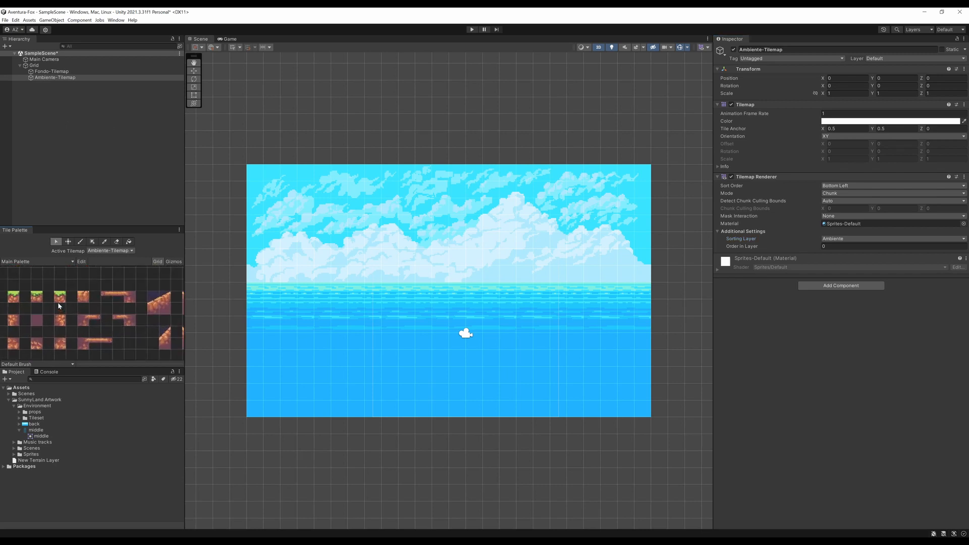
{"action": "scroll", "coordinate": [67, 293], "scroll_direction": "down", "scroll_amount": 1}
{"action": "middle_click_drag", "start_coordinate": [69, 316], "coordinate": [82, 290]}
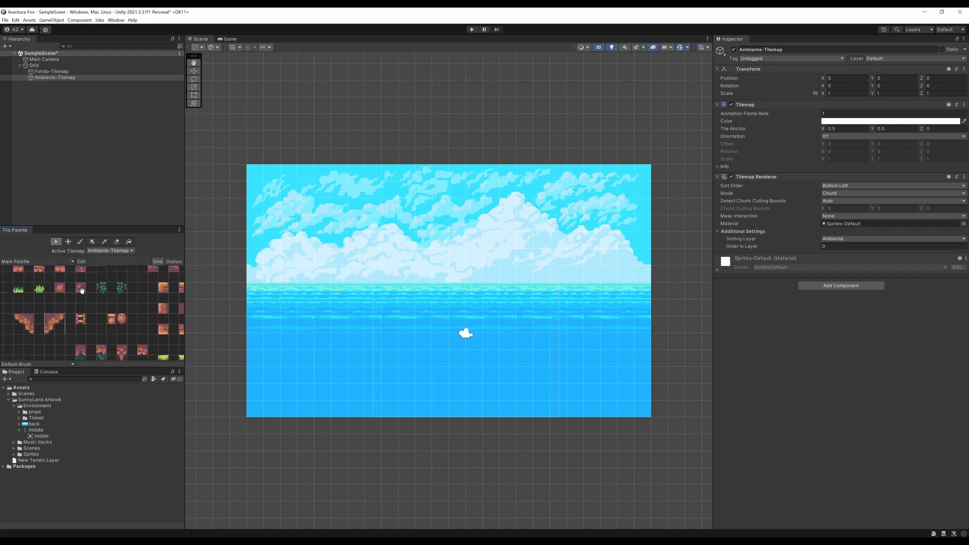
{"action": "left_click", "coordinate": [55, 323]}
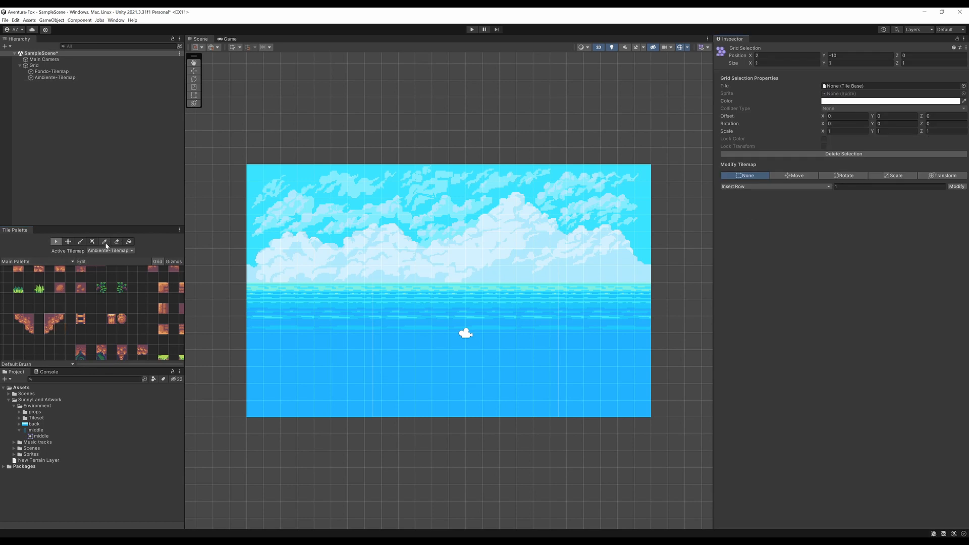
{"action": "left_click", "coordinate": [105, 242]}
{"action": "left_click", "coordinate": [59, 331]}
{"action": "left_click", "coordinate": [519, 311]}
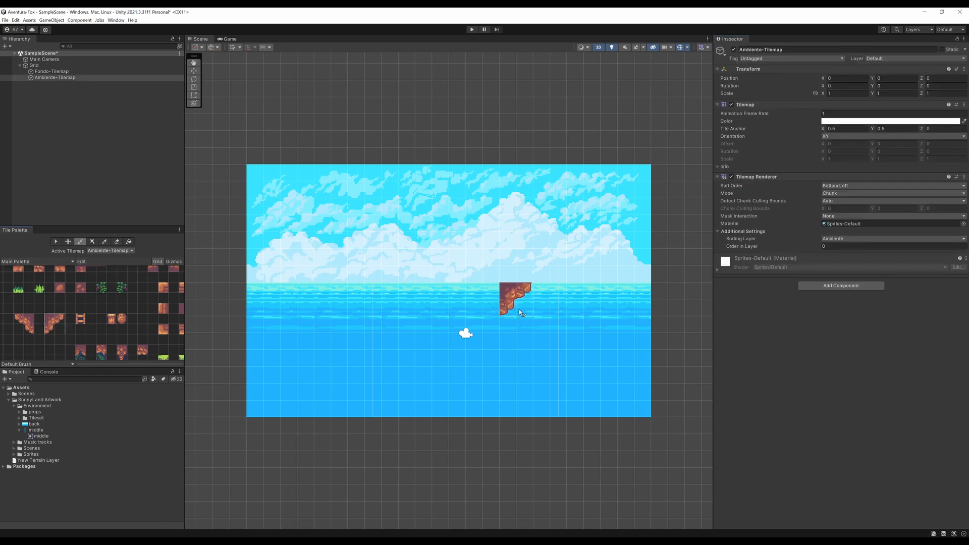
{"action": "scroll", "coordinate": [529, 303], "scroll_direction": "up", "scroll_amount": 6}
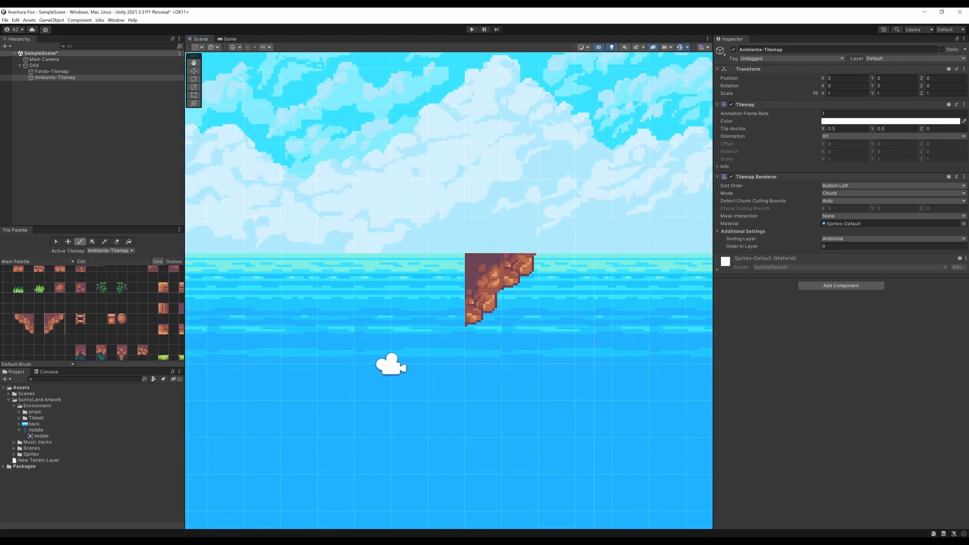
Step: Try painting a single brown rock tile beside the lower part of the sloped rock piece
{"action": "scroll", "coordinate": [39, 289], "scroll_direction": "up", "scroll_amount": 2}
{"action": "scroll", "coordinate": [52, 290], "scroll_direction": "down", "scroll_amount": 2}
{"action": "middle_click_drag", "start_coordinate": [69, 294], "coordinate": [82, 330]}
{"action": "left_click", "coordinate": [79, 310]}
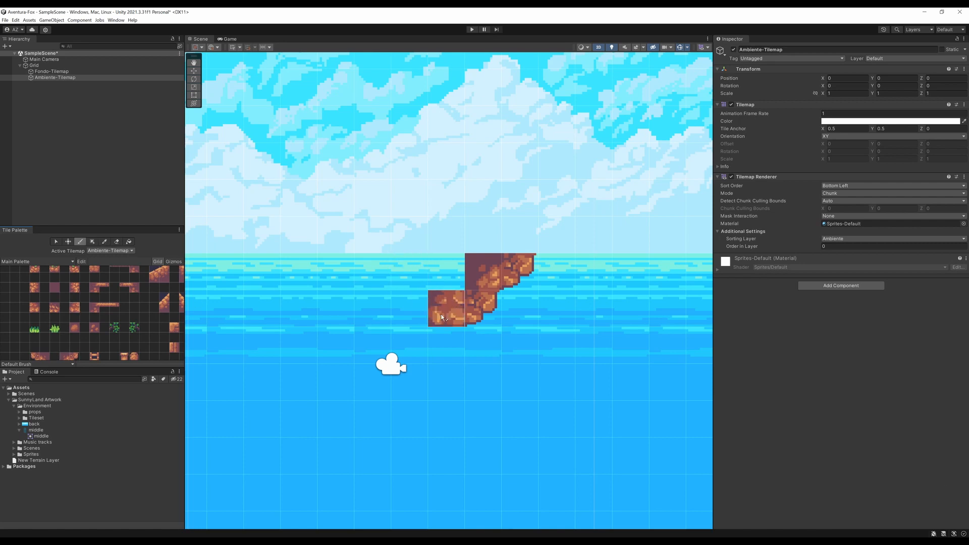
{"action": "left_click", "coordinate": [443, 317]}
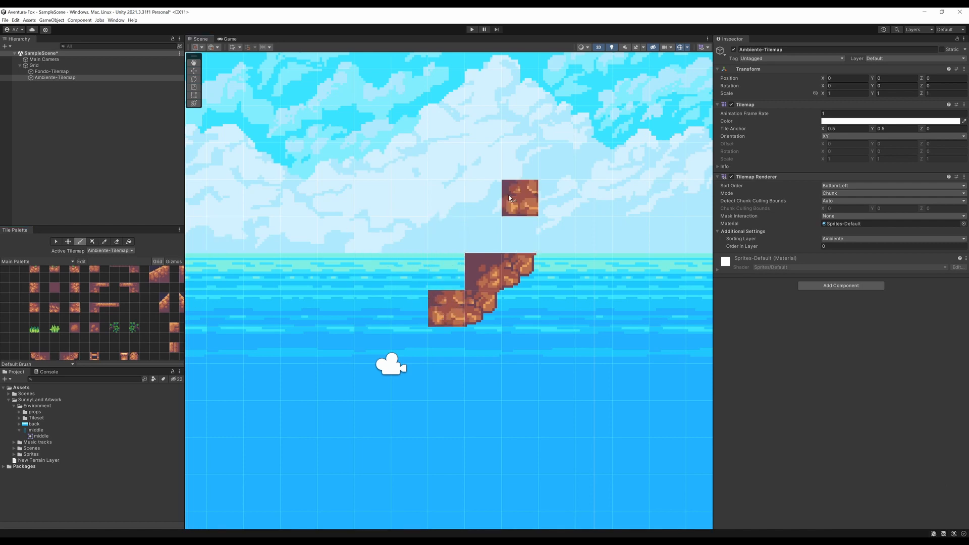
Step: Undo the rock tile and the sloped rock piece painted in the scene
{"action": "scroll", "coordinate": [381, 216], "scroll_direction": "down", "scroll_amount": 2}
{"action": "scroll", "coordinate": [382, 216], "scroll_direction": "down", "scroll_amount": 3}
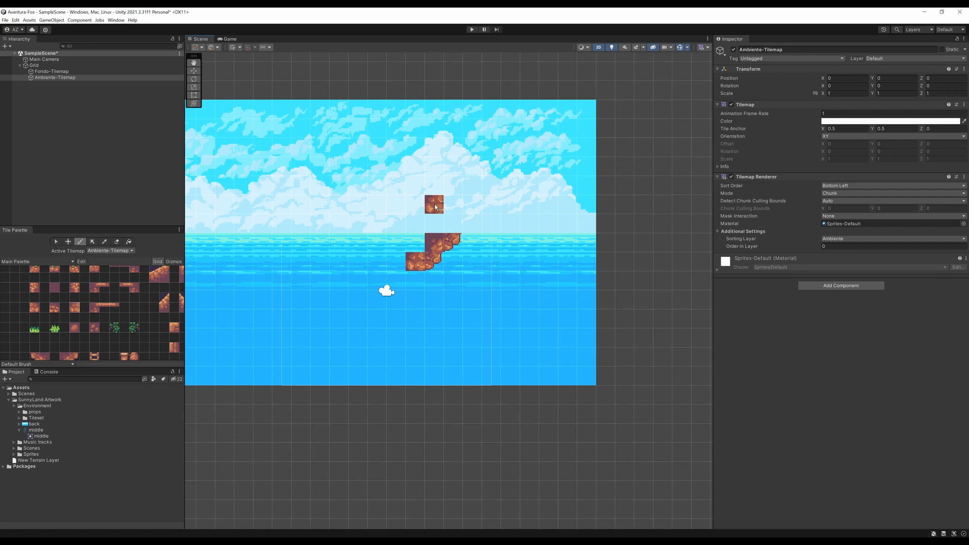
{"action": "scroll", "coordinate": [455, 219], "scroll_direction": "up", "scroll_amount": 1}
{"action": "key", "text": "ctrl+z"}
{"action": "key", "text": "ctrl+z"}
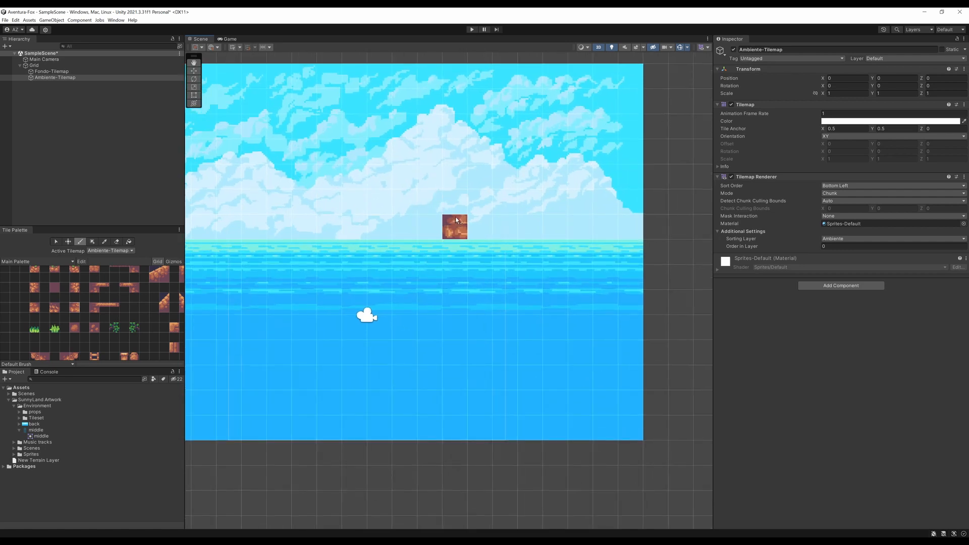
{"action": "scroll", "coordinate": [425, 276], "scroll_direction": "down", "scroll_amount": 2}
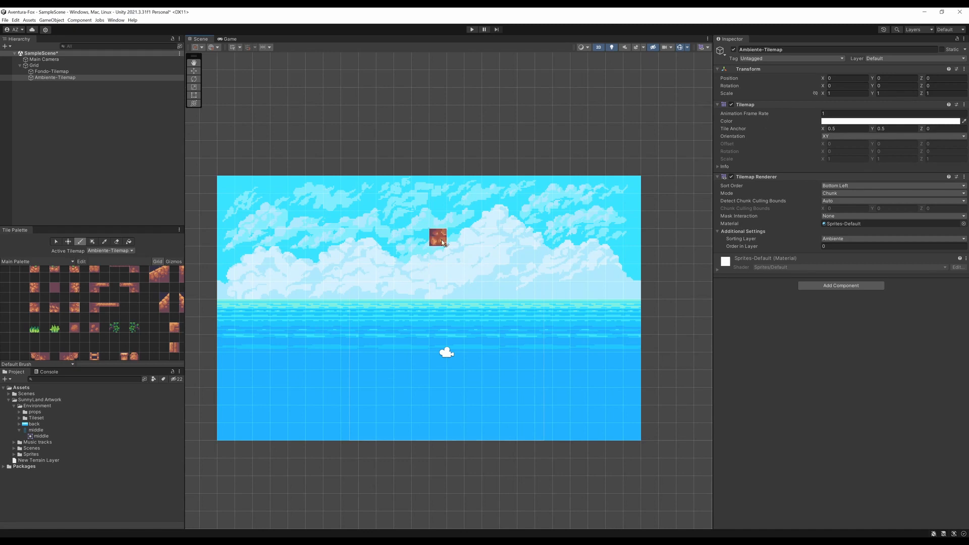
{"action": "scroll", "coordinate": [472, 270], "scroll_direction": "down", "scroll_amount": 2}
{"action": "scroll", "coordinate": [472, 271], "scroll_direction": "down", "scroll_amount": 1}
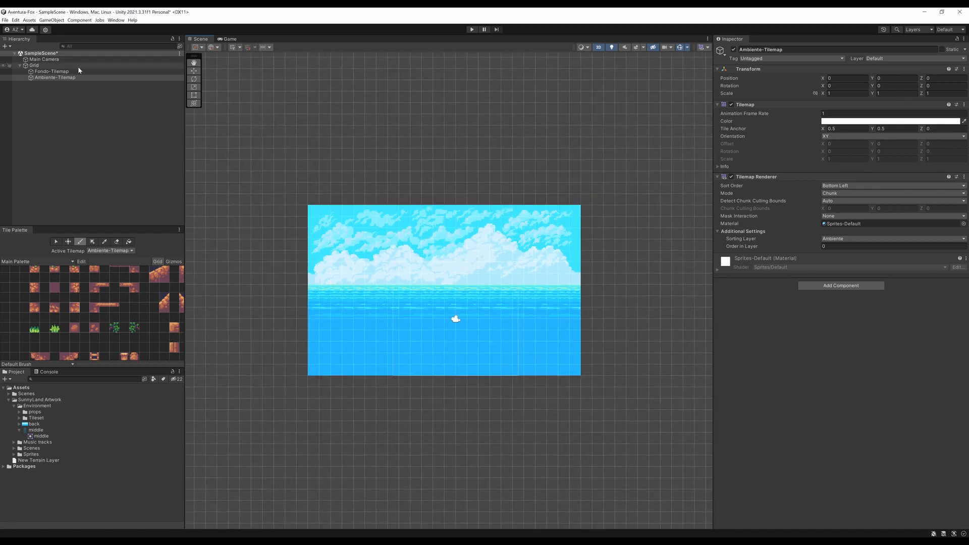
Step: Enlarge the Tile Palette panel and choose Fondo-Tilemap as the active tilemap
{"action": "left_click_drag", "start_coordinate": [53, 227], "coordinate": [69, 203]}
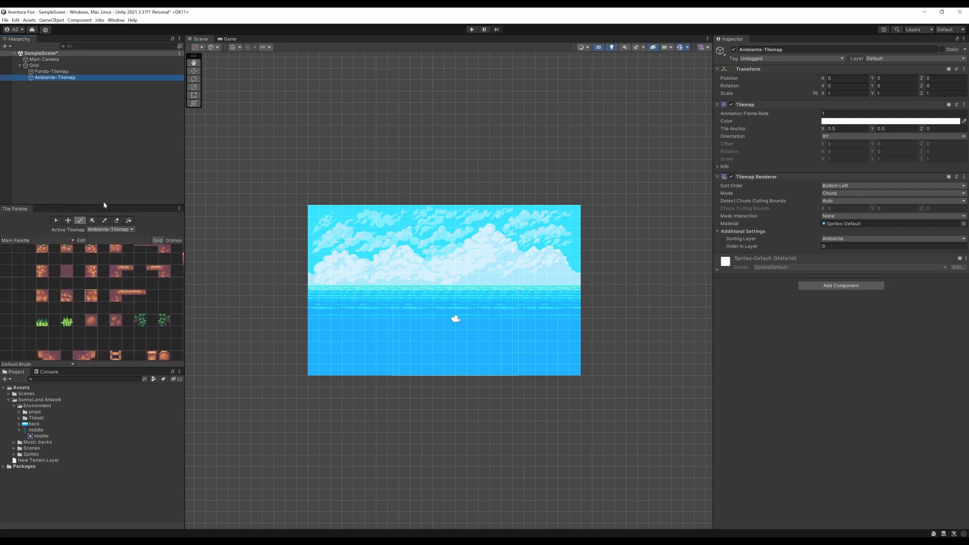
{"action": "left_click_drag", "start_coordinate": [186, 192], "coordinate": [224, 193]}
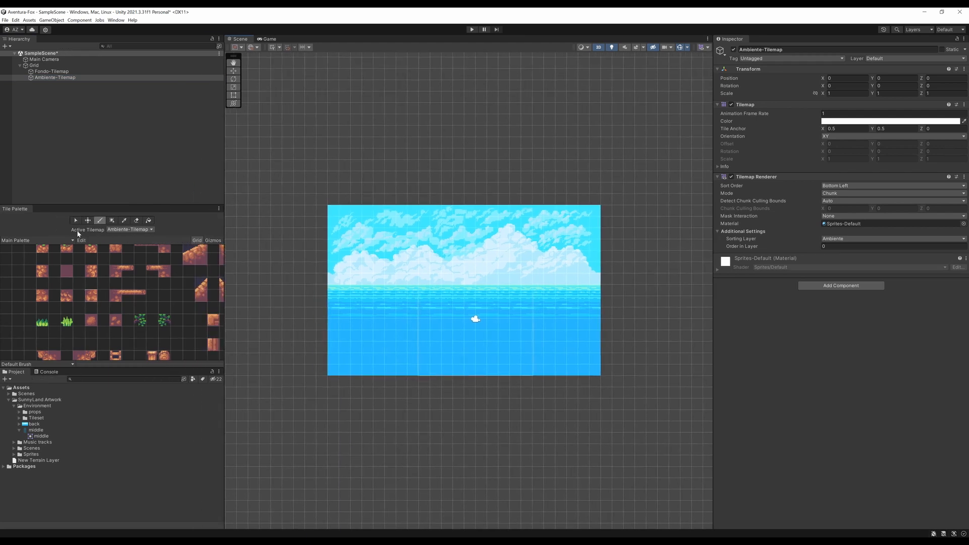
{"action": "left_click", "coordinate": [128, 229]}
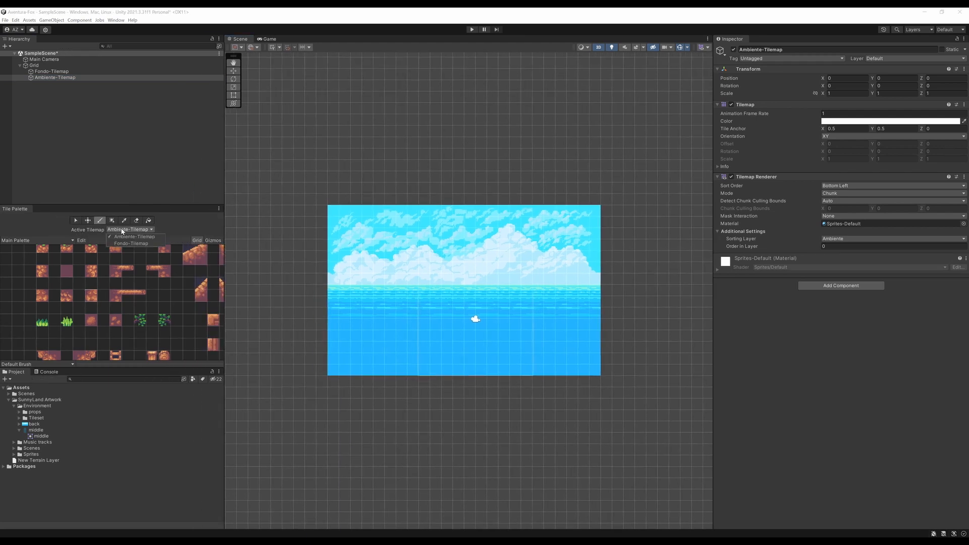
{"action": "left_click", "coordinate": [122, 244]}
{"action": "left_click", "coordinate": [127, 229]}
{"action": "left_click", "coordinate": [124, 242]}
{"action": "left_click", "coordinate": [126, 230]}
{"action": "left_click", "coordinate": [121, 245]}
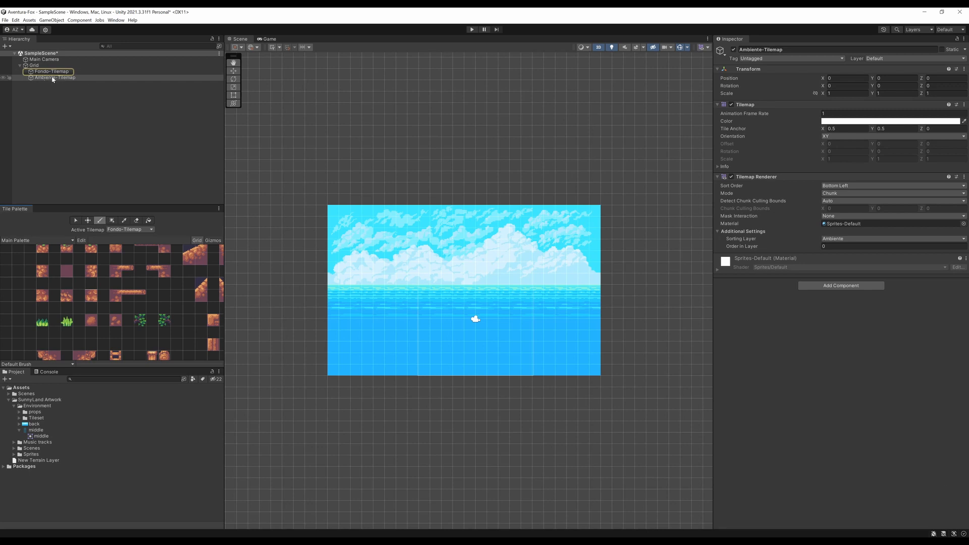
Step: Dock the Tile Palette next to the Hierarchy as a second tab and keep the Tile Palette shown
{"action": "scroll", "coordinate": [121, 312], "scroll_direction": "down", "scroll_amount": 4}
{"action": "middle_click_drag", "start_coordinate": [140, 329], "coordinate": [113, 281]}
{"action": "scroll", "coordinate": [120, 322], "scroll_direction": "down", "scroll_amount": 3}
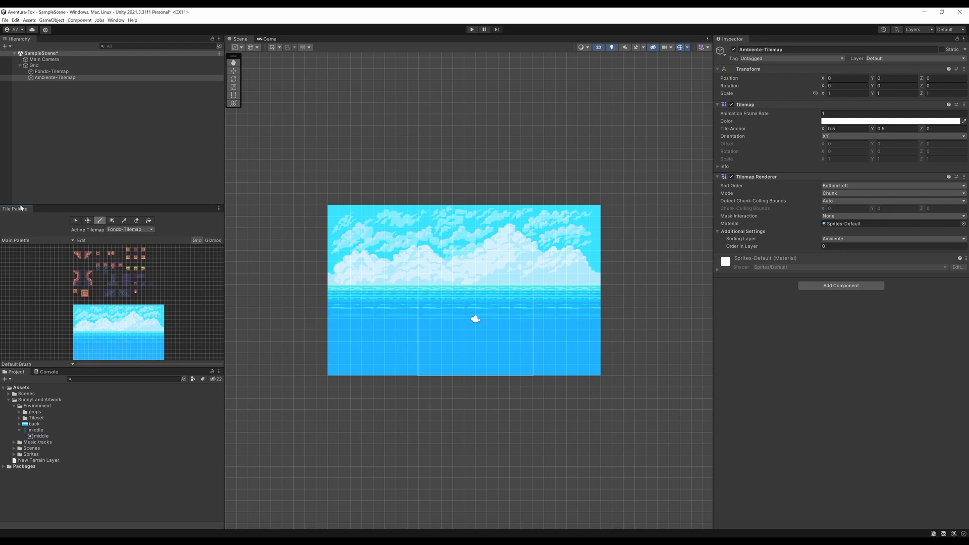
{"action": "left_click_drag", "start_coordinate": [17, 208], "coordinate": [44, 42]}
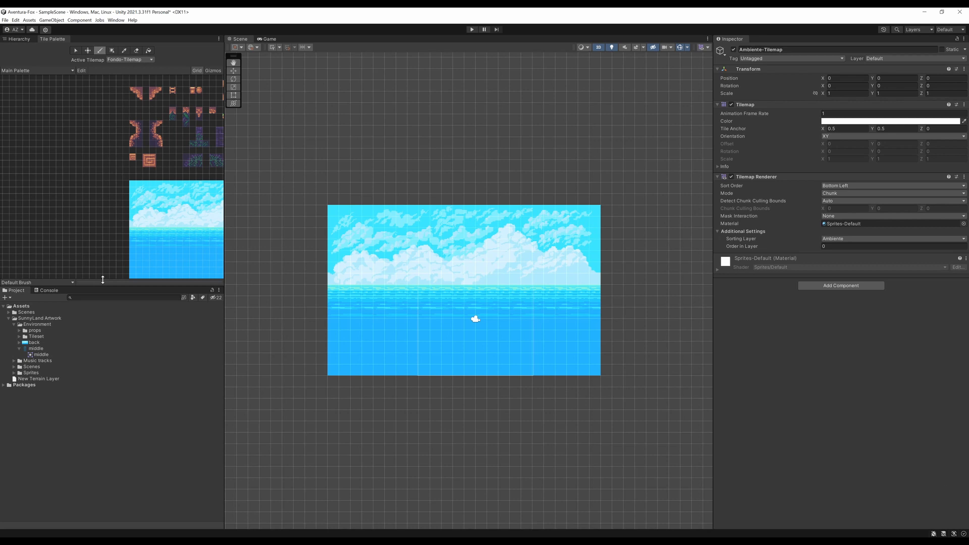
{"action": "scroll", "coordinate": [104, 181], "scroll_direction": "down", "scroll_amount": 4}
{"action": "middle_click_drag", "start_coordinate": [154, 179], "coordinate": [71, 147]}
{"action": "scroll", "coordinate": [52, 207], "scroll_direction": "up", "scroll_amount": 4}
{"action": "scroll", "coordinate": [72, 147], "scroll_direction": "down", "scroll_amount": 1}
{"action": "left_click", "coordinate": [16, 42]}
{"action": "left_click", "coordinate": [52, 38]}
Step: Pick the whole sea-and-sky background from the palette and paint one copy on each side of the existing background in Fondo-Tilemap
{"action": "scroll", "coordinate": [96, 177], "scroll_direction": "up", "scroll_amount": 3}
{"action": "middle_click_drag", "start_coordinate": [95, 174], "coordinate": [100, 194]}
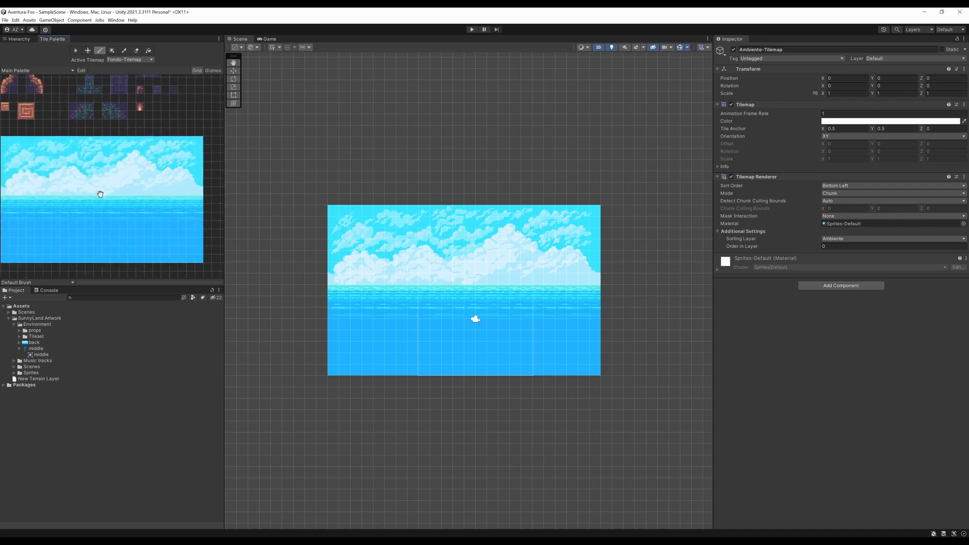
{"action": "scroll", "coordinate": [102, 195], "scroll_direction": "down", "scroll_amount": 3}
{"action": "key", "text": "i"}
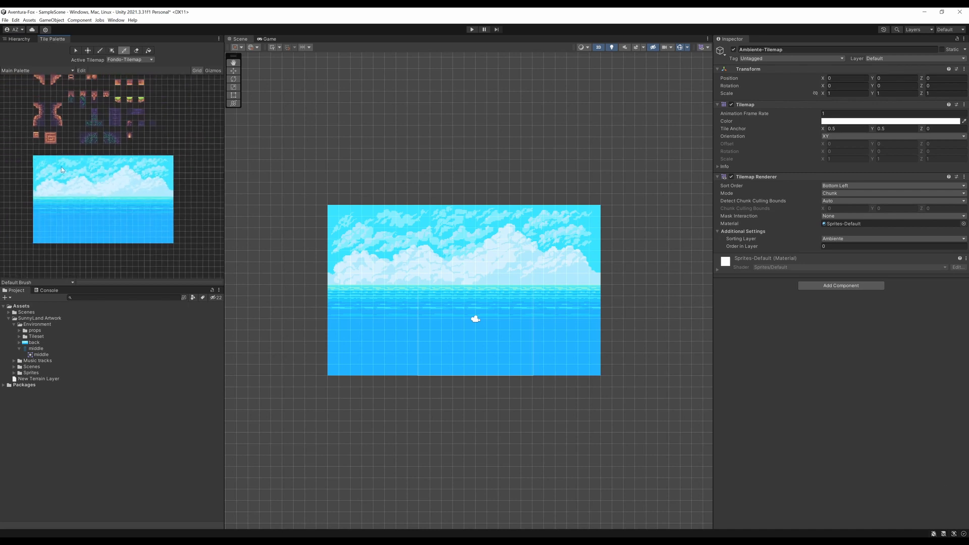
{"action": "left_click", "coordinate": [172, 242]}
{"action": "scroll", "coordinate": [343, 270], "scroll_direction": "down", "scroll_amount": 4}
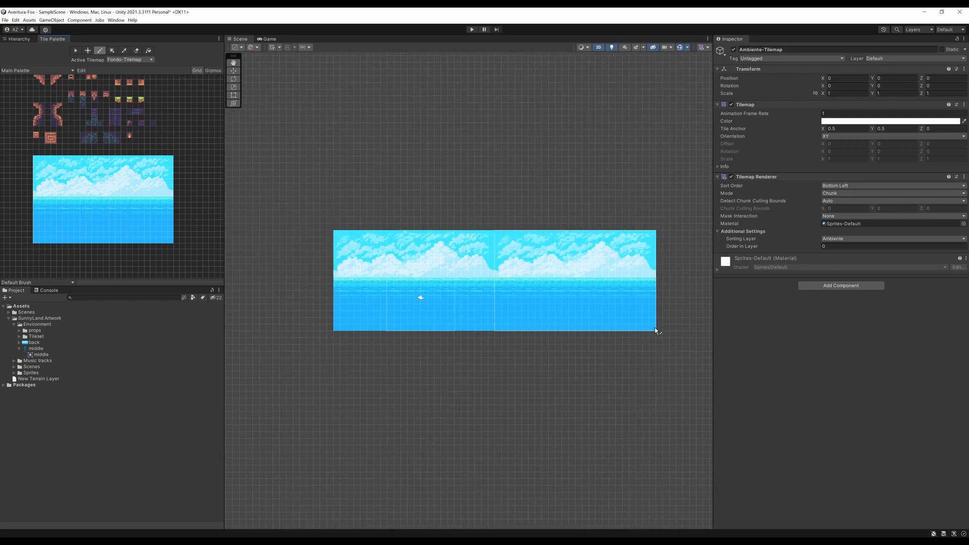
{"action": "left_click", "coordinate": [654, 330]}
{"action": "middle_click_drag", "start_coordinate": [388, 309], "coordinate": [624, 316]}
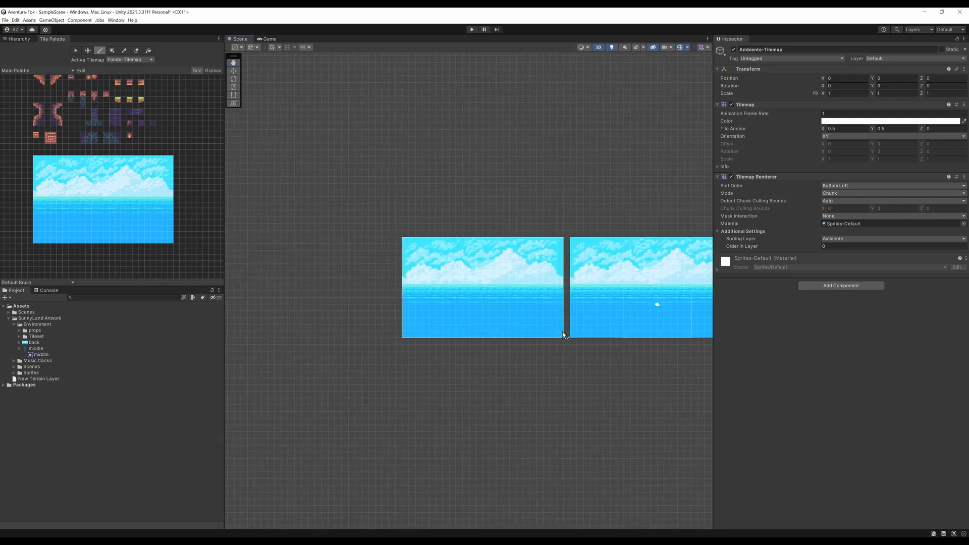
{"action": "left_click", "coordinate": [567, 332]}
Step: Paint one more copy of the sea-and-sky background at each end of the strip
{"action": "middle_click_drag", "start_coordinate": [676, 349], "coordinate": [357, 306]}
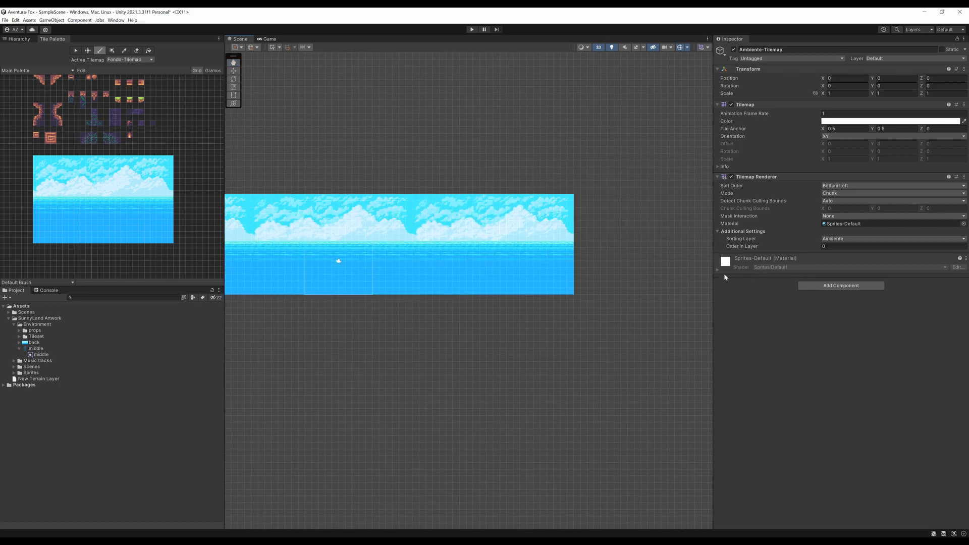
{"action": "mouse_move", "coordinate": [612, 270]}
{"action": "middle_mouse_down"}
{"action": "mouse_move", "coordinate": [440, 299]}
{"action": "mouse_move", "coordinate": [609, 284]}
{"action": "middle_mouse_up"}
{"action": "left_click", "coordinate": [561, 317]}
{"action": "scroll", "coordinate": [420, 286], "scroll_direction": "down", "scroll_amount": 2}
{"action": "scroll", "coordinate": [454, 281], "scroll_direction": "down", "scroll_amount": 7}
{"action": "middle_click_drag", "start_coordinate": [414, 277], "coordinate": [550, 270]}
{"action": "left_click", "coordinate": [382, 292]}
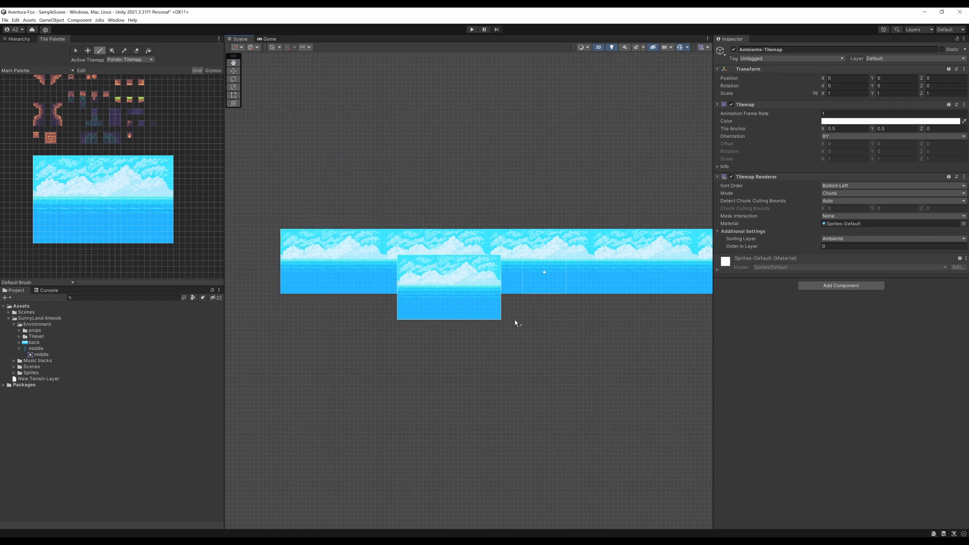
Step: Inspect the extended background strip in the scene, including the joins between its copies around the camera
{"action": "middle_click_drag", "start_coordinate": [448, 318], "coordinate": [354, 299]}
{"action": "scroll", "coordinate": [354, 299], "scroll_direction": "up", "scroll_amount": 4}
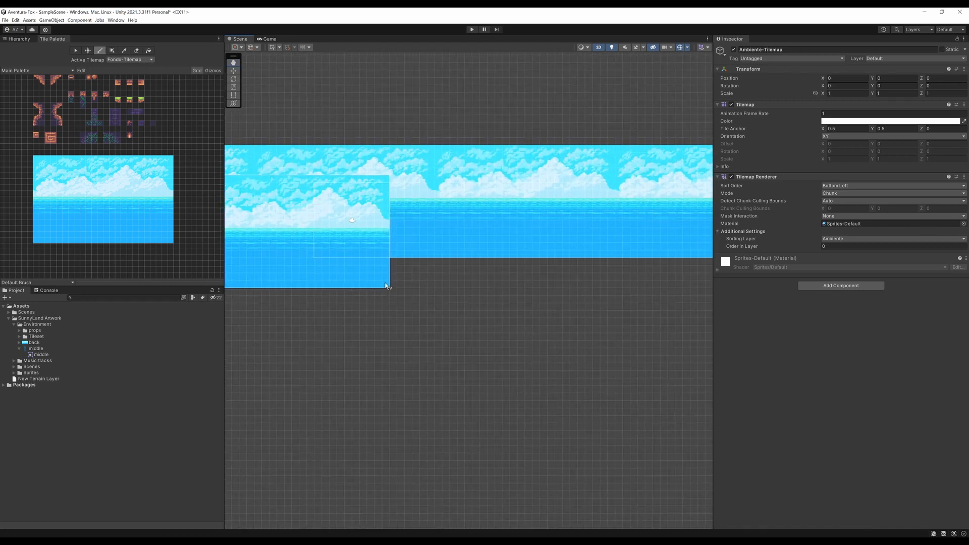
{"action": "scroll", "coordinate": [406, 183], "scroll_direction": "down", "scroll_amount": 6}
{"action": "middle_click_drag", "start_coordinate": [385, 201], "coordinate": [441, 260]}
{"action": "scroll", "coordinate": [441, 265], "scroll_direction": "up", "scroll_amount": 3}
{"action": "scroll", "coordinate": [441, 268], "scroll_direction": "up", "scroll_amount": 5}
{"action": "scroll", "coordinate": [429, 219], "scroll_direction": "down", "scroll_amount": 1}
{"action": "middle_click_drag", "start_coordinate": [425, 216], "coordinate": [489, 258]}
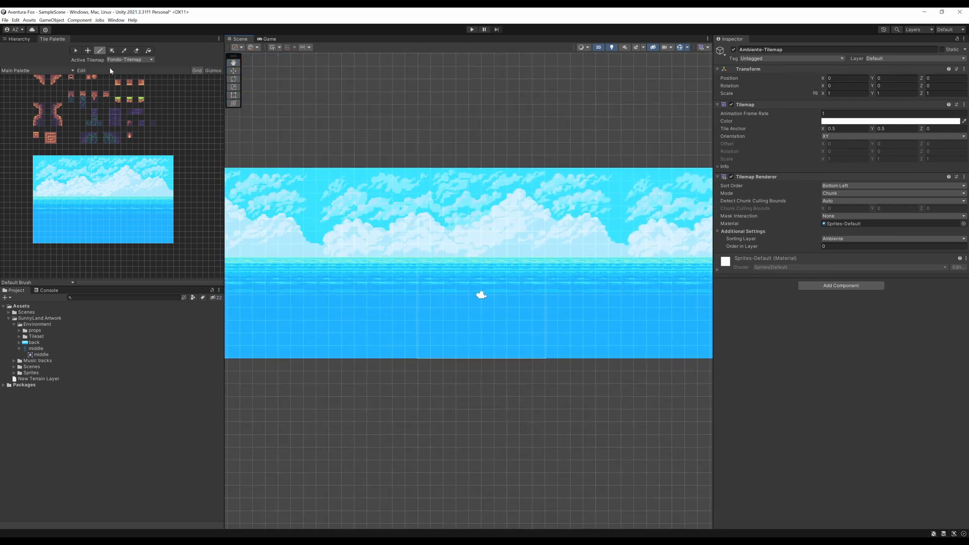
Step: Make Ambiente-Tilemap the active tilemap and pick the left-corner grass block from the palette
{"action": "left_click", "coordinate": [135, 60]}
{"action": "left_click", "coordinate": [129, 67]}
{"action": "scroll", "coordinate": [96, 140], "scroll_direction": "up", "scroll_amount": 5}
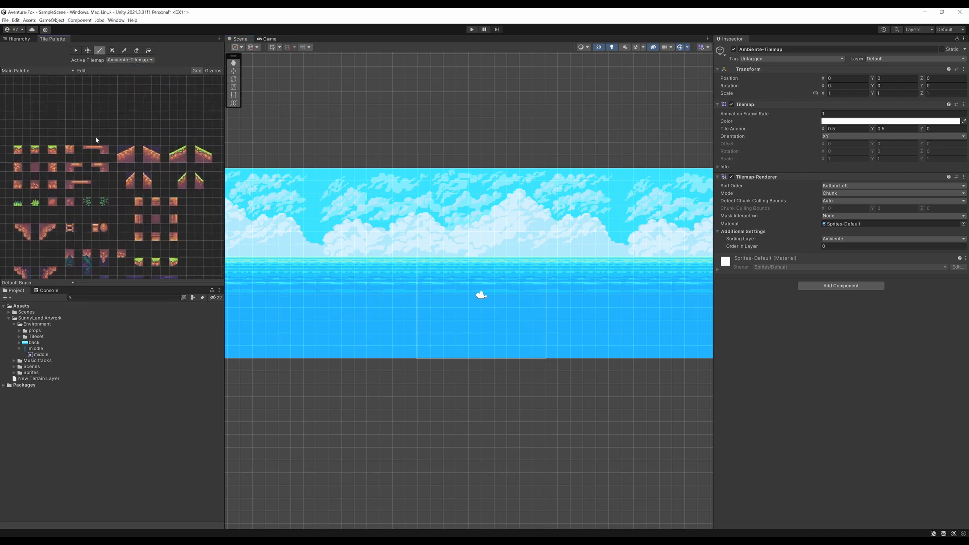
{"action": "middle_click_drag", "start_coordinate": [49, 149], "coordinate": [63, 138]}
{"action": "left_click", "coordinate": [32, 139]}
Step: Paint a test grass block beside the clouds just above the horizon and look for it in the Game view
{"action": "left_click", "coordinate": [336, 238]}
{"action": "scroll", "coordinate": [338, 246], "scroll_direction": "up", "scroll_amount": 5}
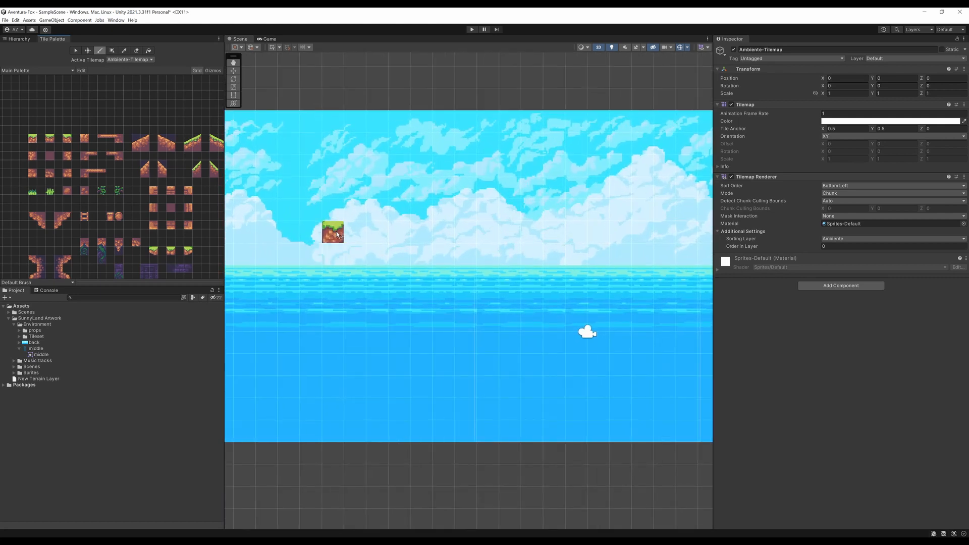
{"action": "scroll", "coordinate": [335, 232], "scroll_direction": "down", "scroll_amount": 3}
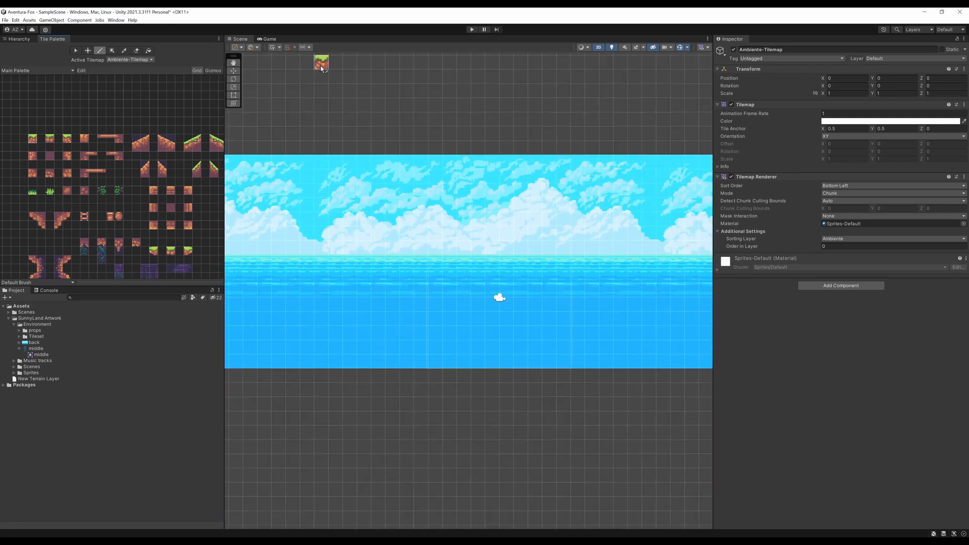
{"action": "left_click", "coordinate": [270, 39]}
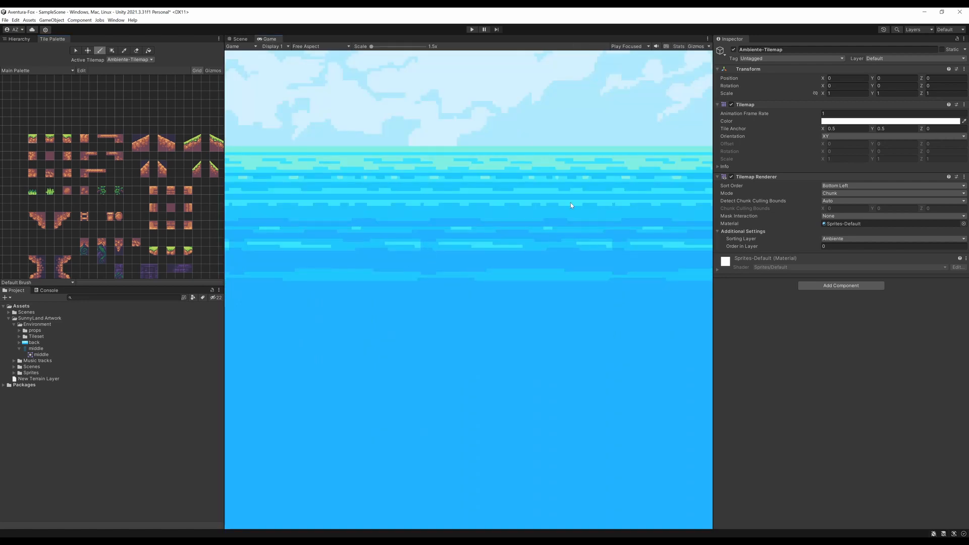
{"action": "left_click", "coordinate": [242, 39]}
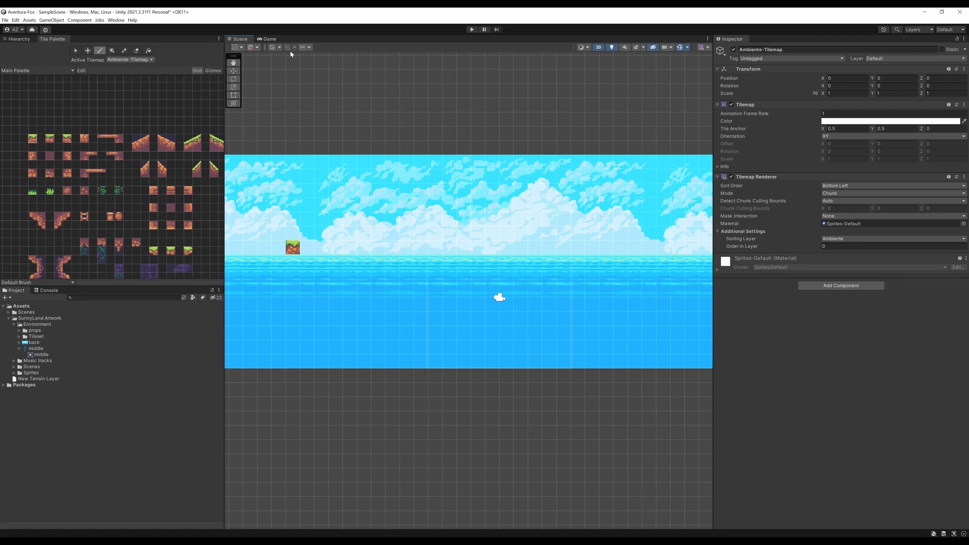
{"action": "left_click", "coordinate": [269, 39]}
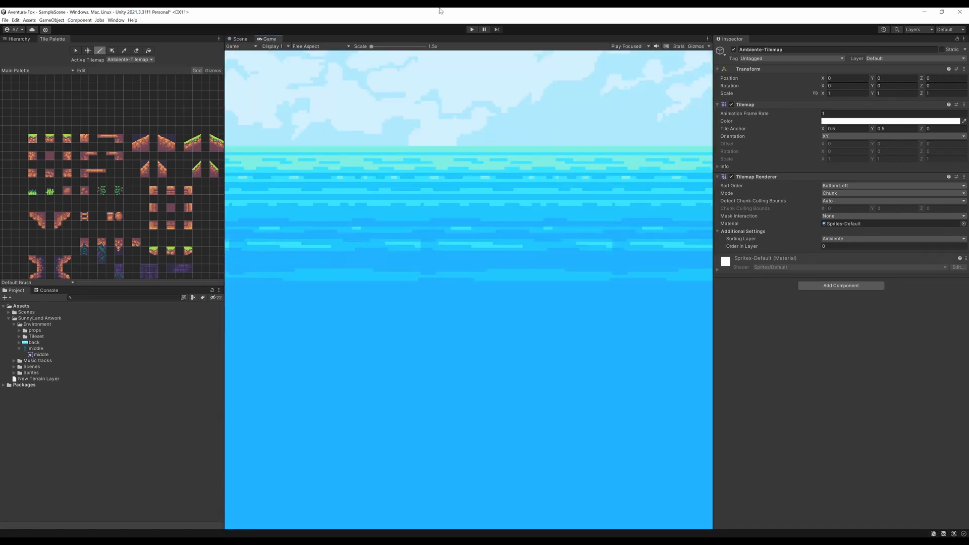
{"action": "left_click_drag", "start_coordinate": [371, 47], "coordinate": [298, 47]}
{"action": "left_click", "coordinate": [240, 39]}
Step: Undo the test grass block painted above the horizon and look over the background strip around the camera
{"action": "scroll", "coordinate": [439, 275], "scroll_direction": "down", "scroll_amount": 5}
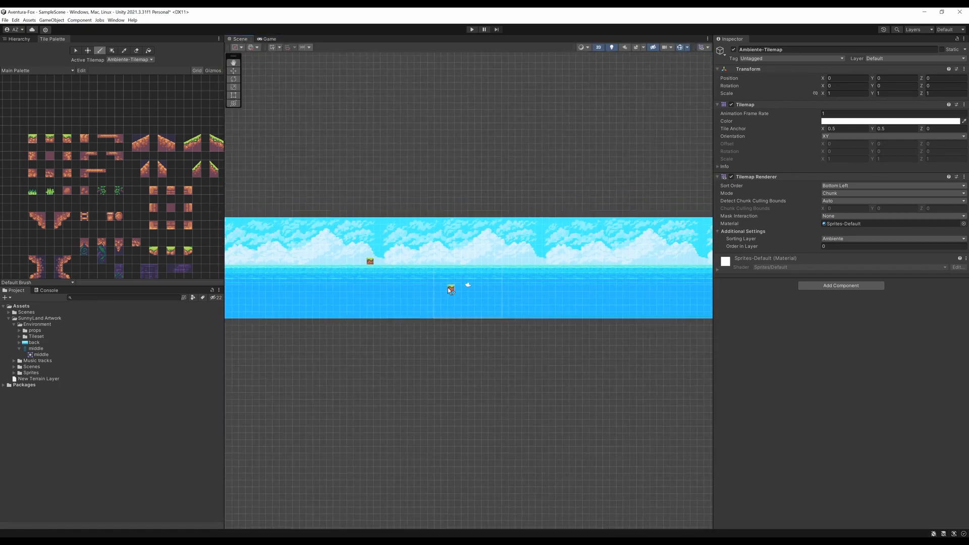
{"action": "scroll", "coordinate": [447, 288], "scroll_direction": "down", "scroll_amount": 5}
{"action": "key", "text": "ctrl+z"}
{"action": "scroll", "coordinate": [458, 298], "scroll_direction": "up", "scroll_amount": 10}
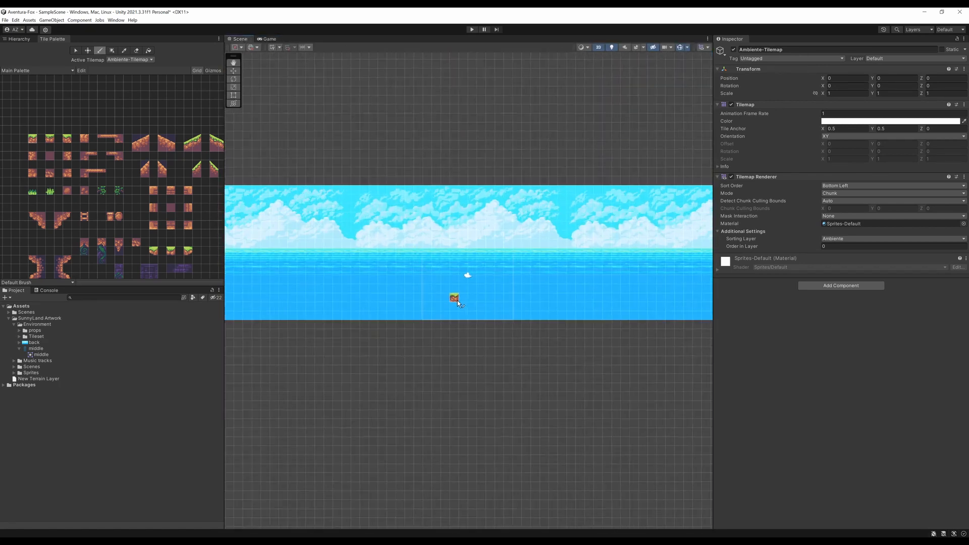
{"action": "scroll", "coordinate": [457, 301], "scroll_direction": "up", "scroll_amount": 2}
{"action": "scroll", "coordinate": [560, 303], "scroll_direction": "up", "scroll_amount": 2}
{"action": "scroll", "coordinate": [558, 312], "scroll_direction": "down", "scroll_amount": 3}
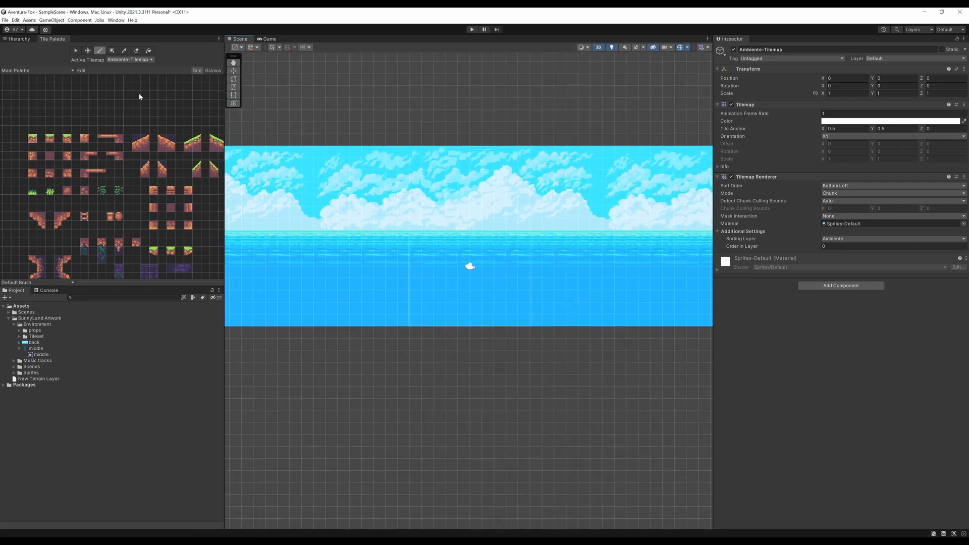
Step: Deactivate Fondo-Tilemap to check what remains in the scene, and activate it again
{"action": "left_click", "coordinate": [19, 39]}
{"action": "left_click", "coordinate": [43, 72]}
{"action": "left_click", "coordinate": [733, 49]}
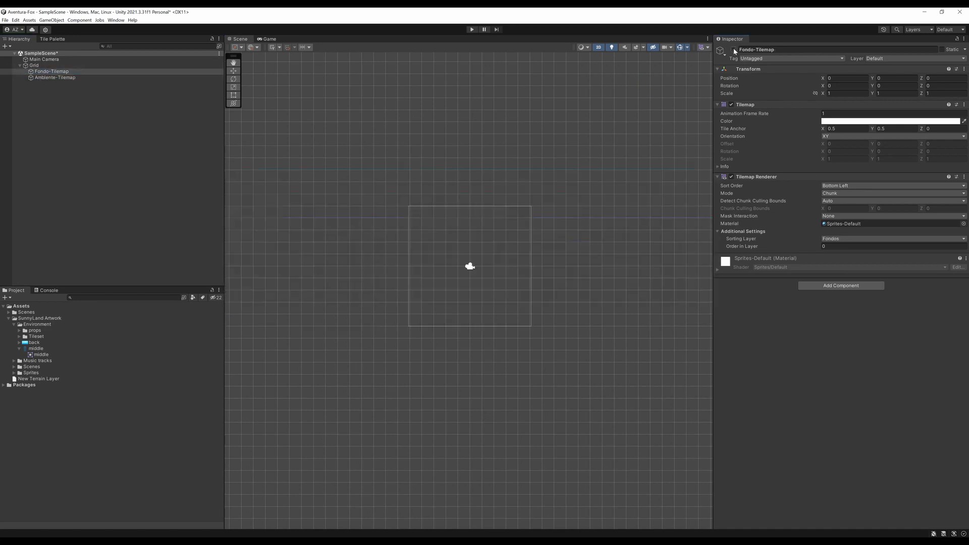
{"action": "left_click", "coordinate": [733, 49]}
{"action": "scroll", "coordinate": [487, 250], "scroll_direction": "up", "scroll_amount": 4}
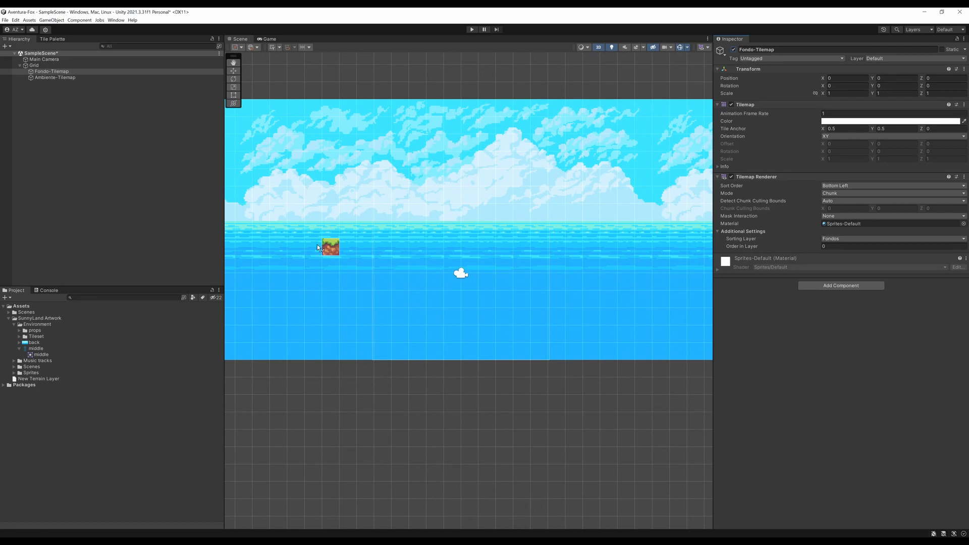
Step: Paint a grass block on the water inside the camera area and check it in the Game view
{"action": "left_click", "coordinate": [52, 39]}
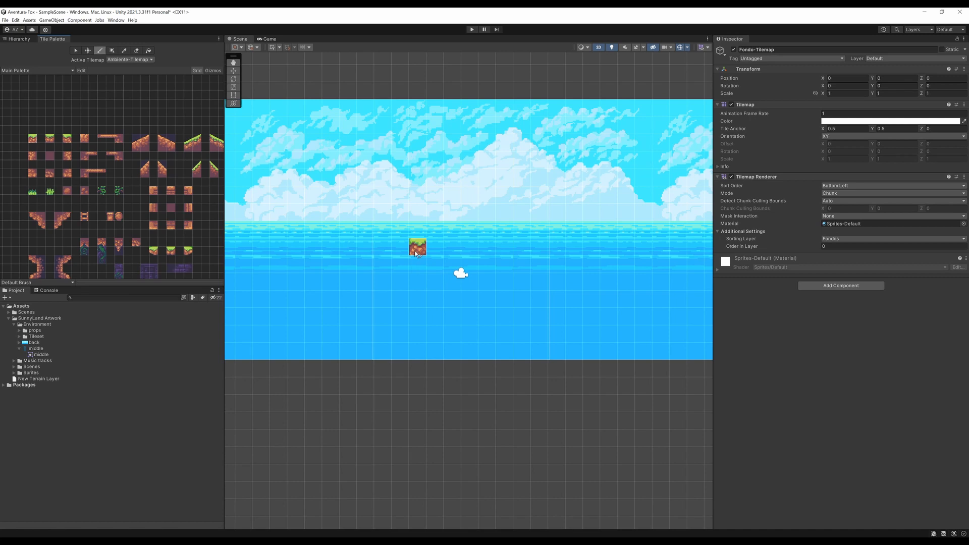
{"action": "left_click", "coordinate": [270, 39]}
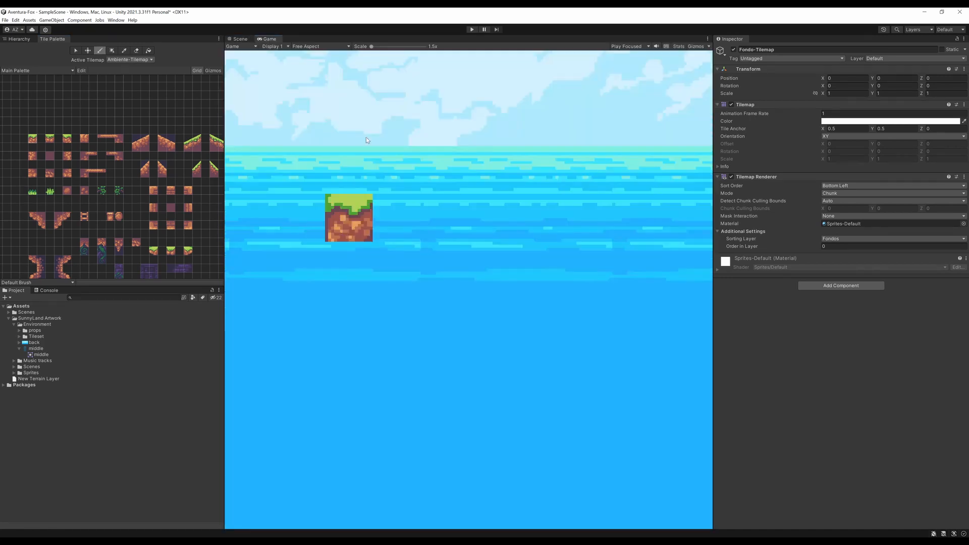
{"action": "left_click", "coordinate": [239, 39]}
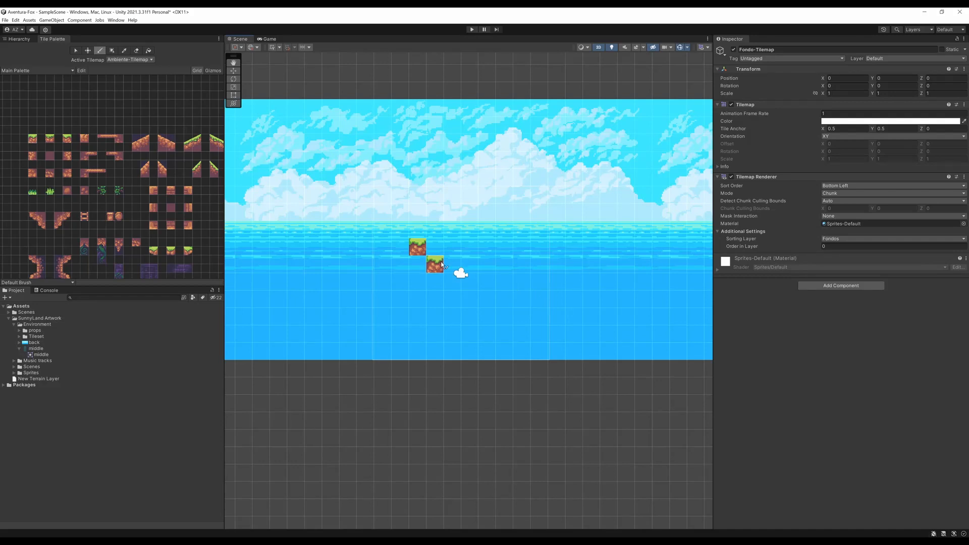
Step: Dock the Game view below the Scene view and enlarge it to nearly half of the height
{"action": "left_click_drag", "start_coordinate": [270, 38], "coordinate": [388, 438]}
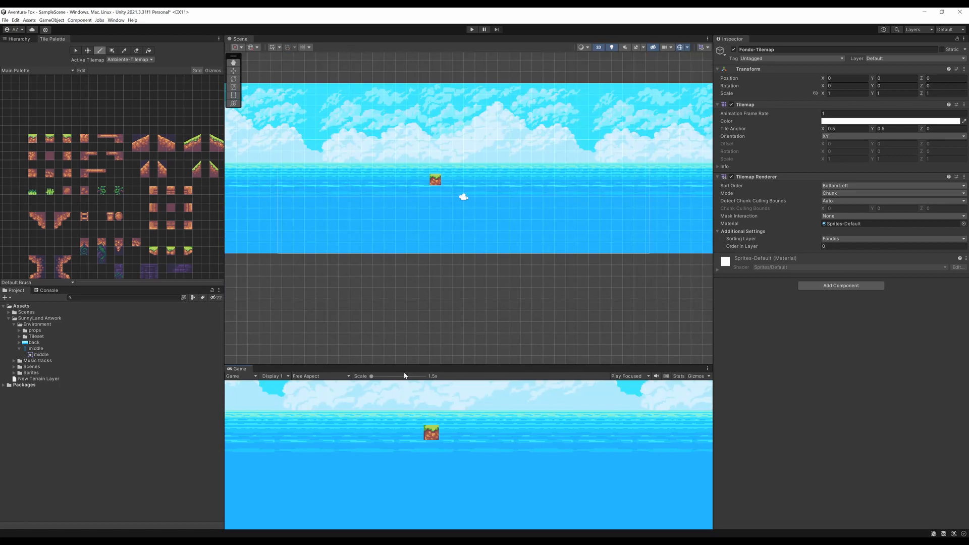
{"action": "left_click_drag", "start_coordinate": [407, 366], "coordinate": [420, 296]}
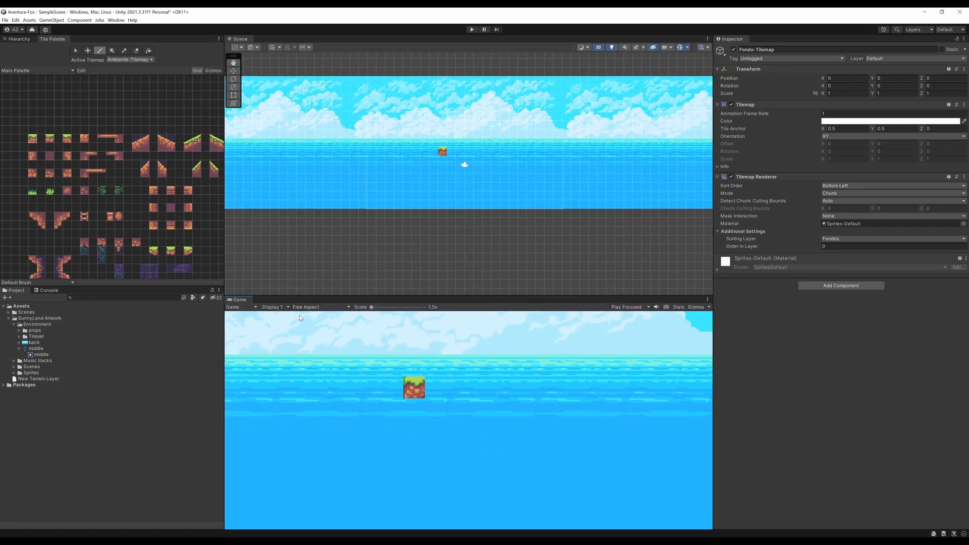
{"action": "scroll", "coordinate": [456, 258], "scroll_direction": "up", "scroll_amount": 3}
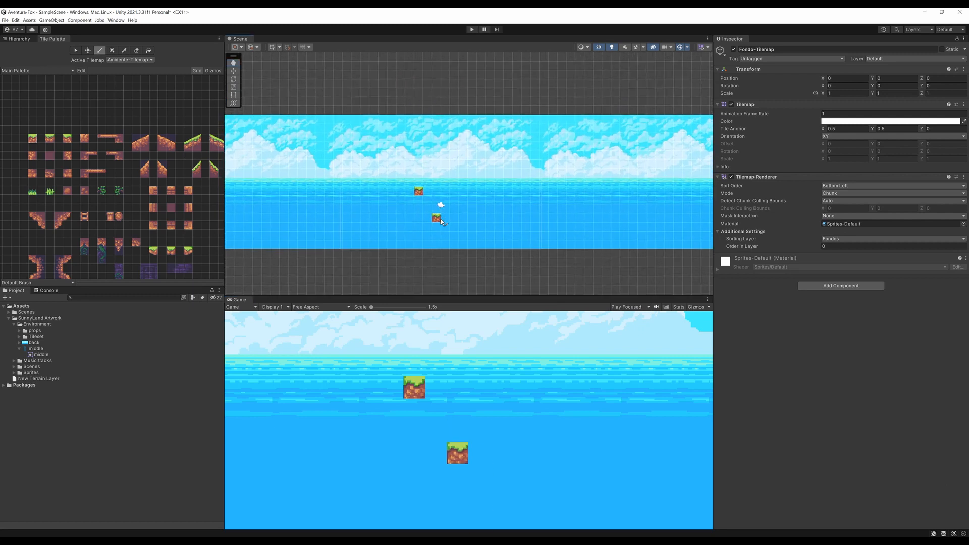
{"action": "scroll", "coordinate": [441, 220], "scroll_direction": "up", "scroll_amount": 2}
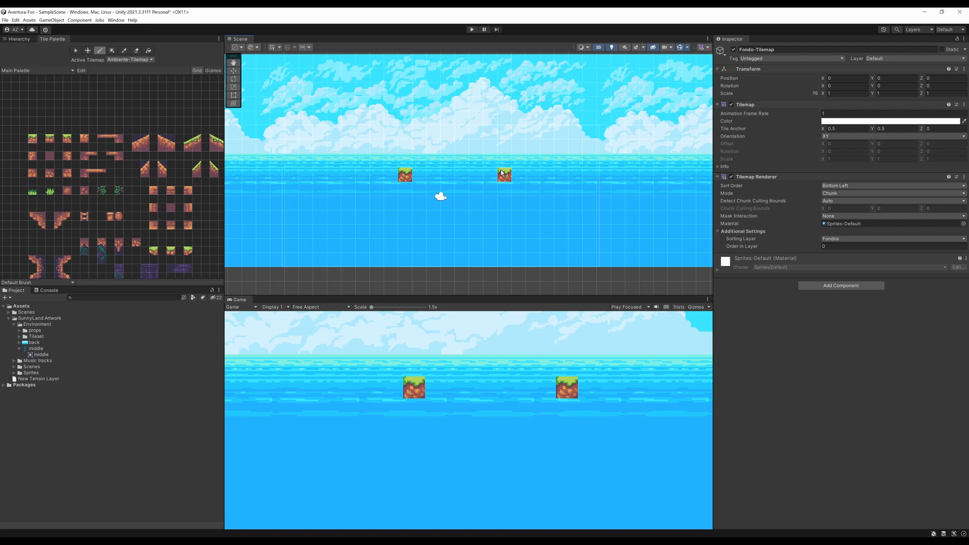
Step: Paint a grass-topped ground row about 17 tiles long across the water, with corner tiles at both ends
{"action": "left_click_drag", "start_coordinate": [406, 175], "coordinate": [534, 178]}
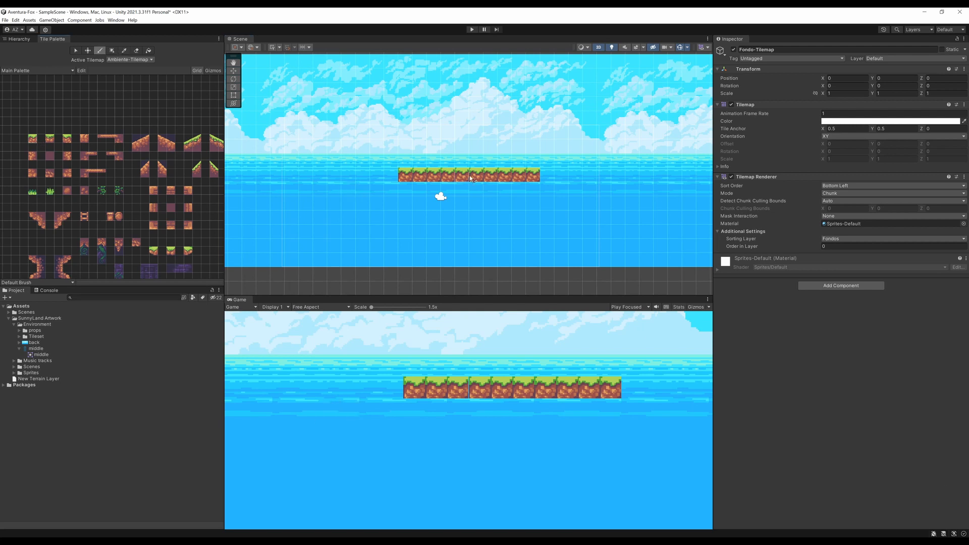
{"action": "left_click", "coordinate": [393, 175]}
{"action": "left_click", "coordinate": [56, 137]}
{"action": "left_click_drag", "start_coordinate": [399, 177], "coordinate": [560, 175]}
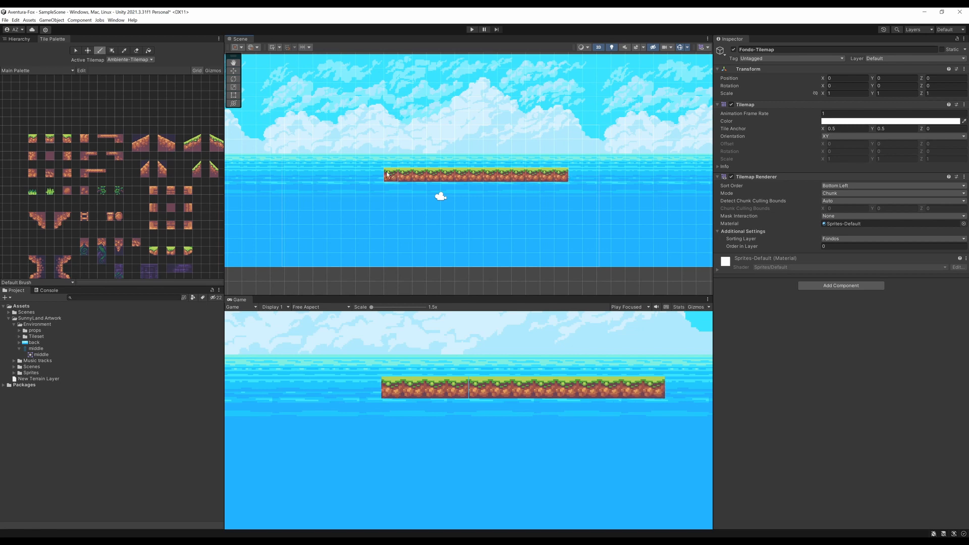
{"action": "left_click_drag", "start_coordinate": [389, 178], "coordinate": [337, 177]}
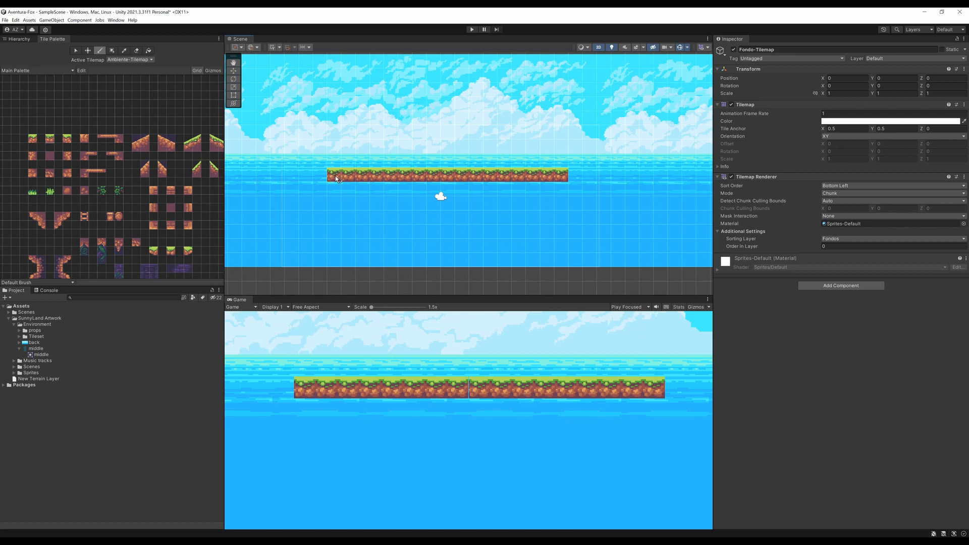
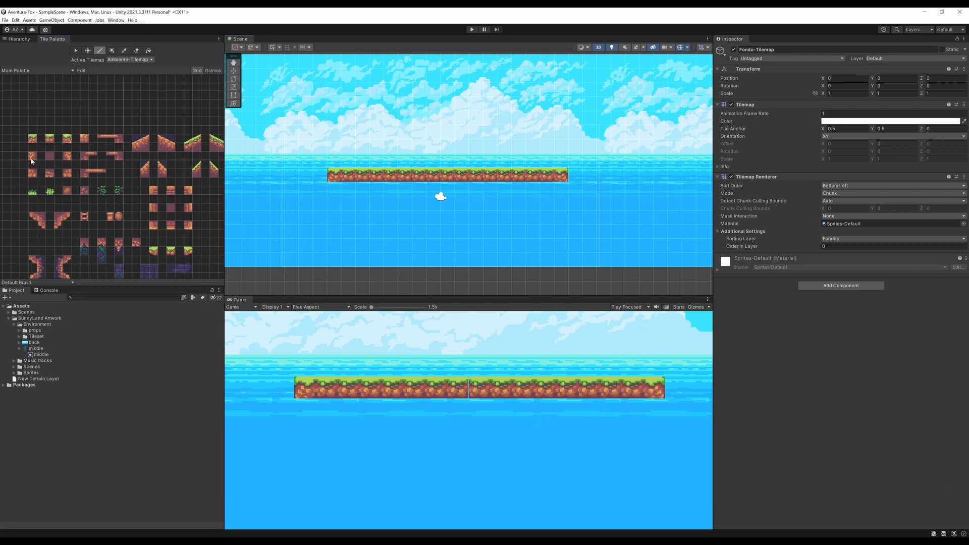
Step: Paint the left and right rock edges straight down from the ends of the grass row to the background's lower edge
{"action": "left_click_drag", "start_coordinate": [335, 188], "coordinate": [332, 262]}
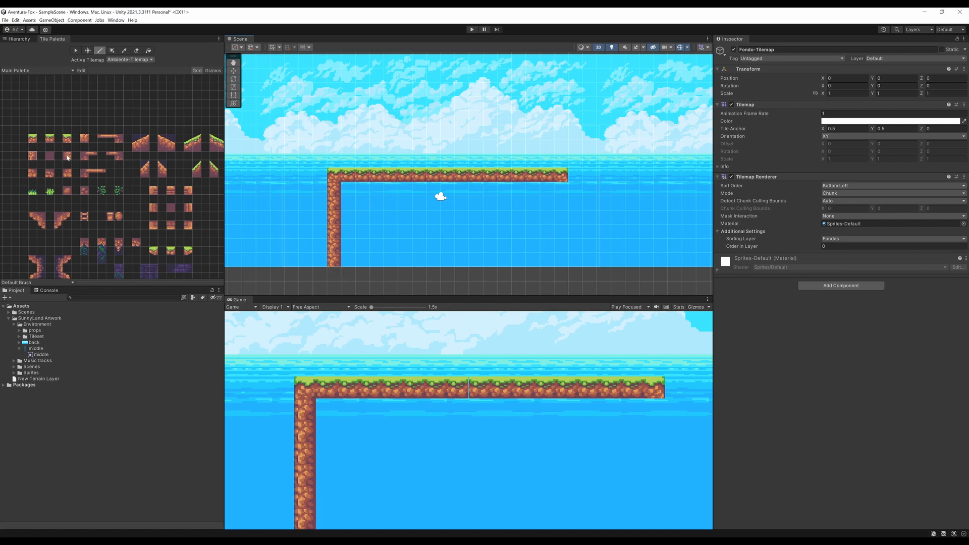
{"action": "left_click_drag", "start_coordinate": [561, 187], "coordinate": [564, 265]}
{"action": "middle_click_drag", "start_coordinate": [564, 264], "coordinate": [565, 180]}
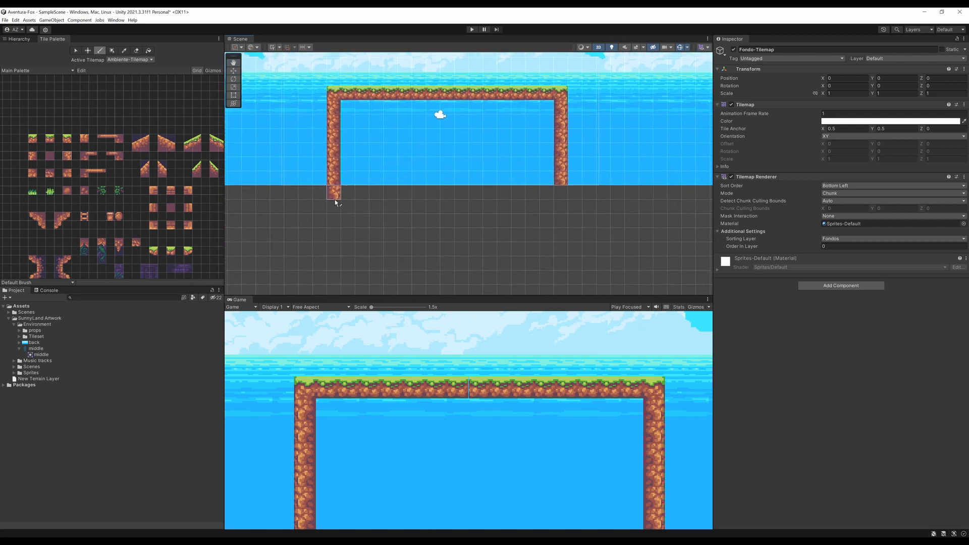
Step: Extend both rock edges below the background and close the block with bottom corner tiles and a bottom edge row
{"action": "left_click_drag", "start_coordinate": [335, 195], "coordinate": [335, 208]}
{"action": "left_click", "coordinate": [69, 158]}
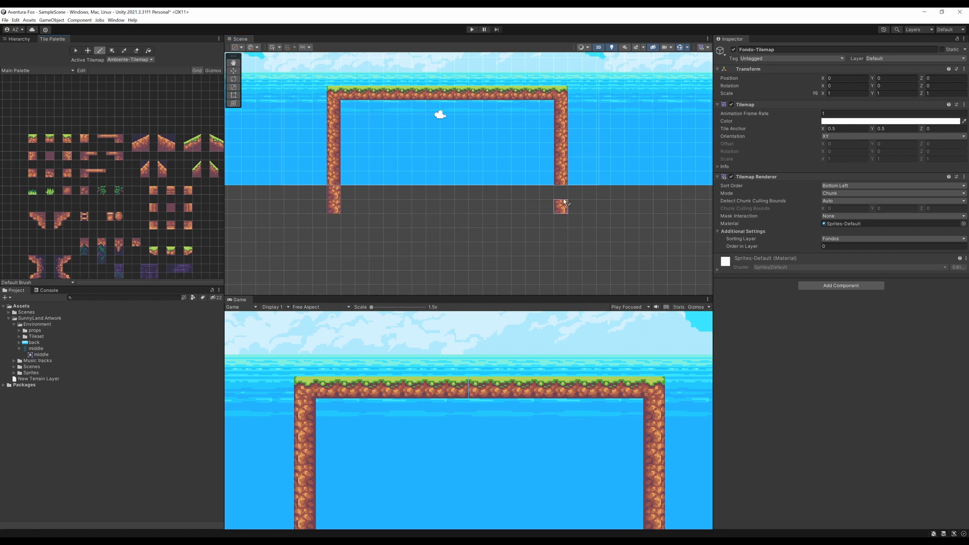
{"action": "left_click_drag", "start_coordinate": [560, 190], "coordinate": [559, 200]}
{"action": "left_click", "coordinate": [33, 157]}
{"action": "left_click_drag", "start_coordinate": [334, 195], "coordinate": [334, 207]}
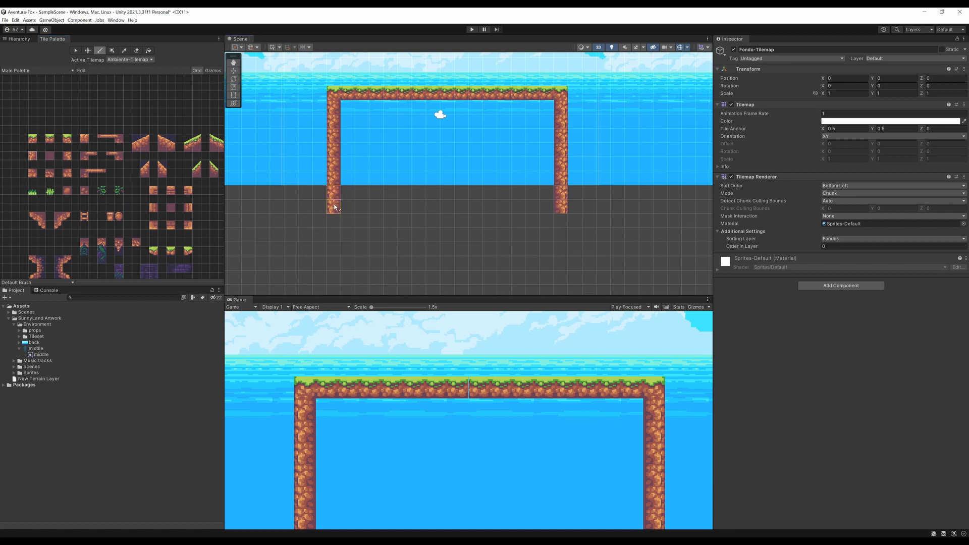
{"action": "scroll", "coordinate": [39, 177], "scroll_direction": "up", "scroll_amount": 4}
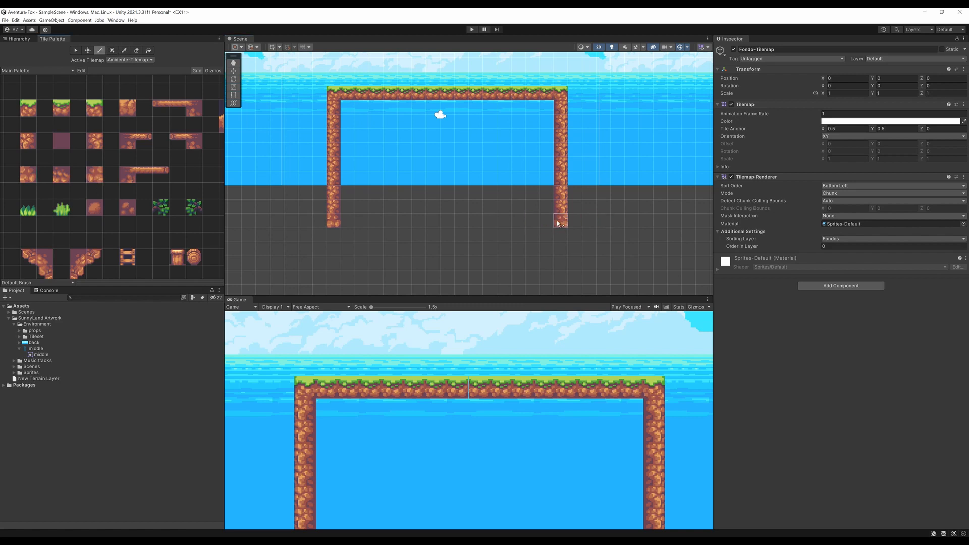
{"action": "left_click", "coordinate": [61, 175]}
{"action": "mouse_move", "coordinate": [361, 222]}
{"action": "left_mouse_down"}
{"action": "mouse_move", "coordinate": [347, 222]}
{"action": "mouse_move", "coordinate": [545, 227]}
{"action": "left_mouse_up"}
Step: Fill the whole interior of the ground block with the plain dirt tile using the filled box tool
{"action": "middle_click_drag", "start_coordinate": [105, 157], "coordinate": [112, 202]}
{"action": "scroll", "coordinate": [109, 201], "scroll_direction": "down", "scroll_amount": 4}
{"action": "middle_click_drag", "start_coordinate": [96, 134], "coordinate": [108, 190]}
{"action": "scroll", "coordinate": [110, 171], "scroll_direction": "down", "scroll_amount": 5}
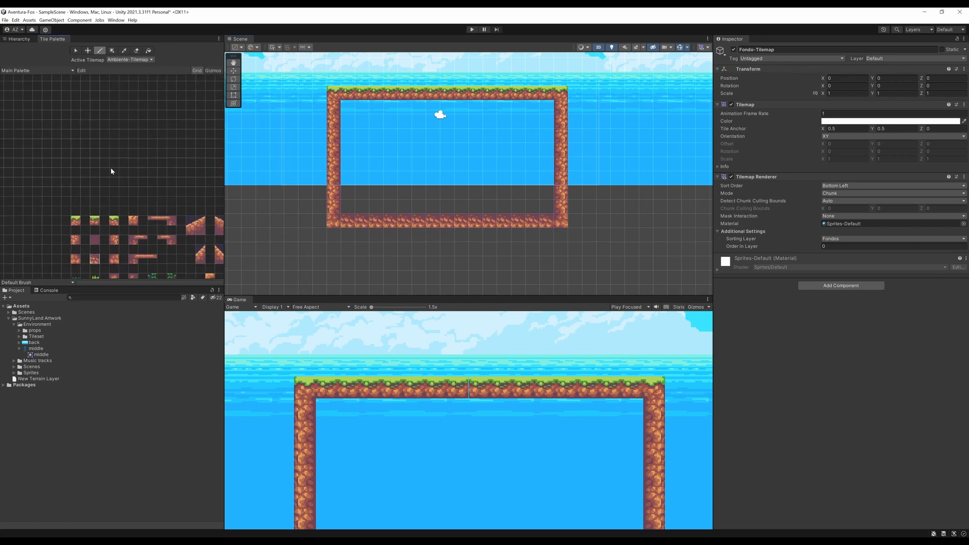
{"action": "scroll", "coordinate": [110, 174], "scroll_direction": "up", "scroll_amount": 3}
{"action": "middle_click_drag", "start_coordinate": [90, 134], "coordinate": [80, 99]}
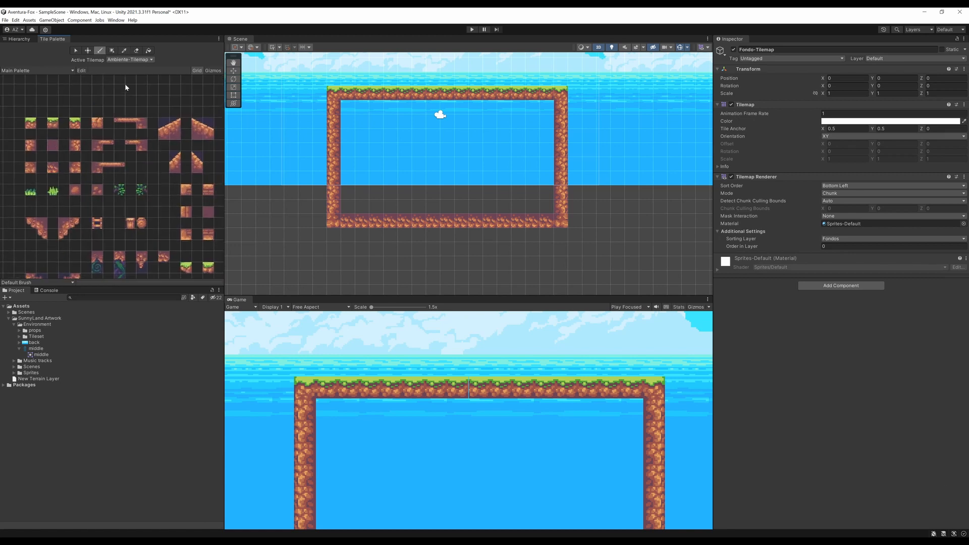
{"action": "left_click", "coordinate": [113, 51]}
{"action": "left_click_drag", "start_coordinate": [348, 107], "coordinate": [544, 210]}
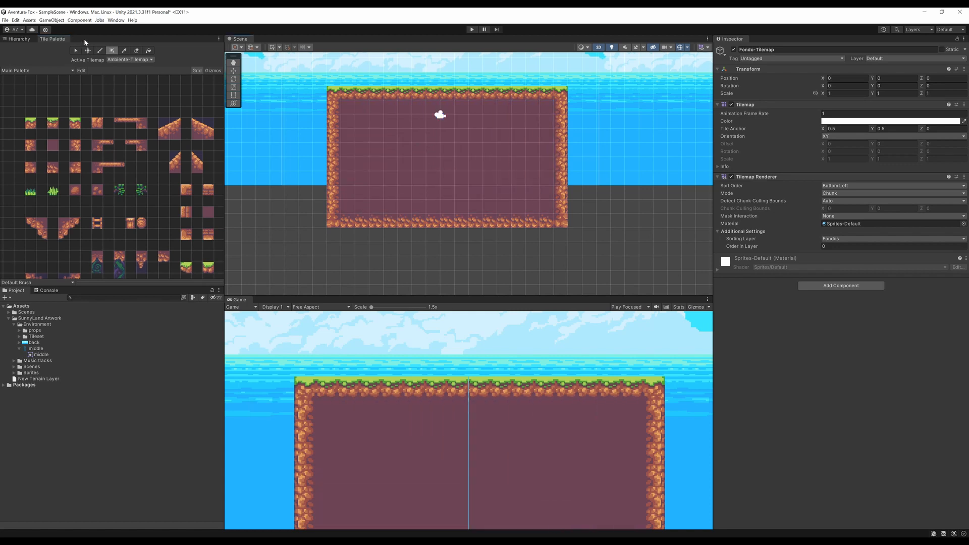
Step: Scatter large-stone and small-stone tiles inside the dirt block, mostly toward its upper left
{"action": "scroll", "coordinate": [104, 192], "scroll_direction": "up", "scroll_amount": 2}
{"action": "left_click", "coordinate": [68, 189]}
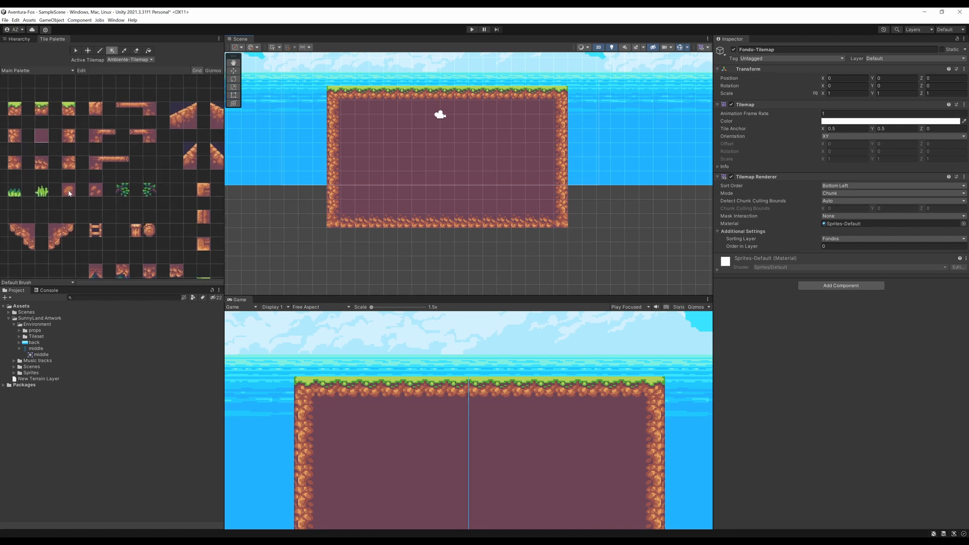
{"action": "left_click", "coordinate": [546, 135]}
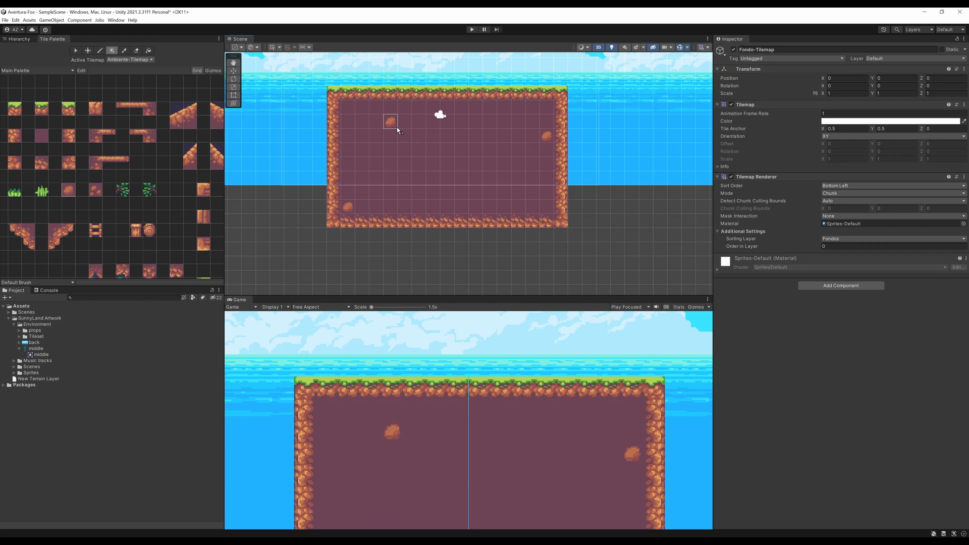
{"action": "left_click", "coordinate": [95, 189]}
{"action": "left_click", "coordinate": [351, 113]}
{"action": "left_click", "coordinate": [362, 121]}
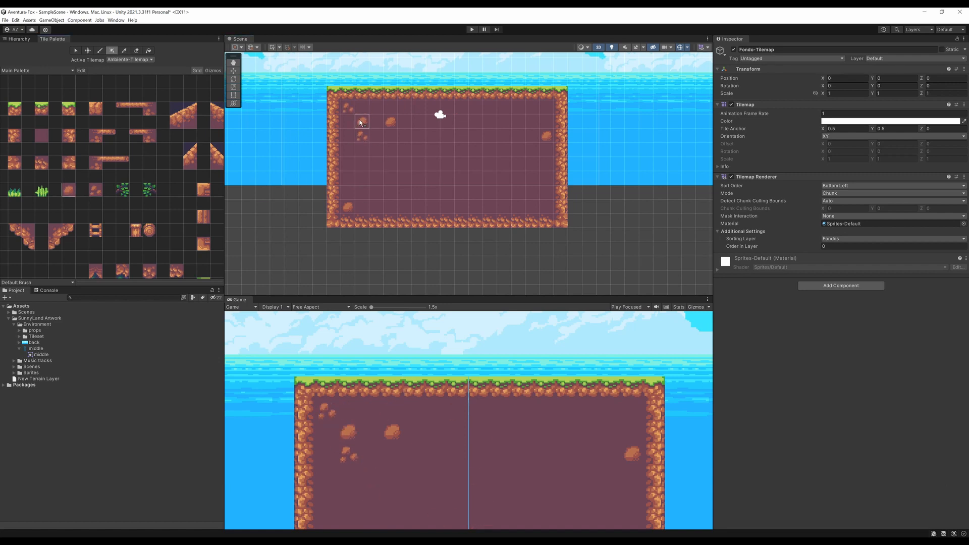
Step: Add more large-stone tiles in the upper-right and lower-right areas of the dirt block
{"action": "left_click", "coordinate": [547, 109]}
{"action": "left_click", "coordinate": [519, 110]}
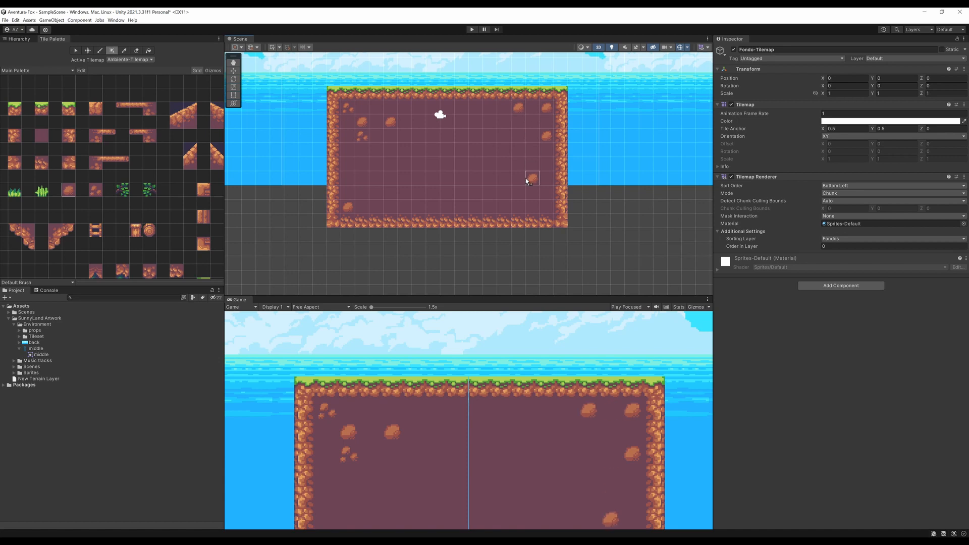
{"action": "left_click", "coordinate": [542, 208]}
{"action": "left_click", "coordinate": [531, 209]}
{"action": "left_click", "coordinate": [545, 196]}
{"action": "scroll", "coordinate": [504, 183], "scroll_direction": "down", "scroll_amount": 10}
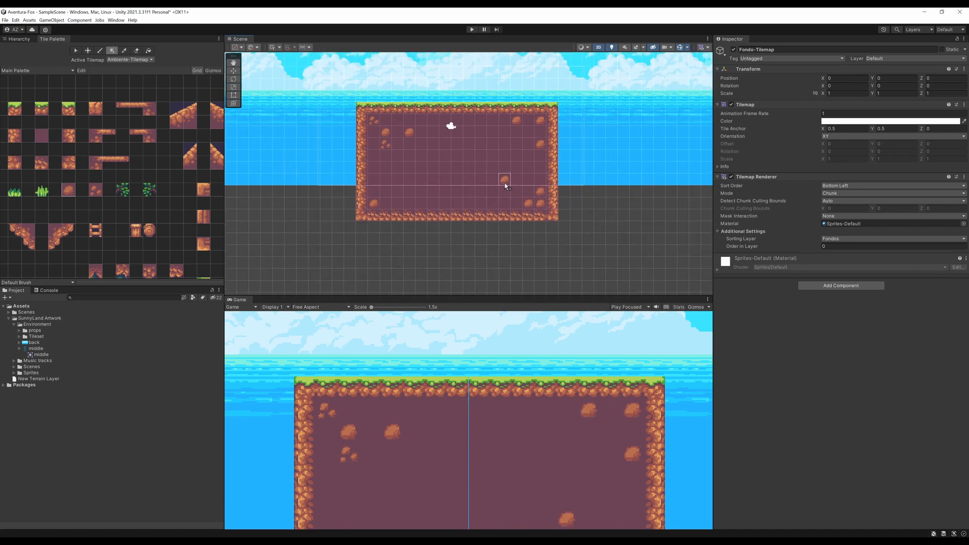
Step: Examine the ground block in the Scene view and in the Game view at different view sizes and zoom levels, looking for lines between tiles
{"action": "scroll", "coordinate": [502, 186], "scroll_direction": "down", "scroll_amount": 8}
{"action": "middle_click_drag", "start_coordinate": [574, 199], "coordinate": [538, 245]}
{"action": "scroll", "coordinate": [508, 230], "scroll_direction": "up", "scroll_amount": 11}
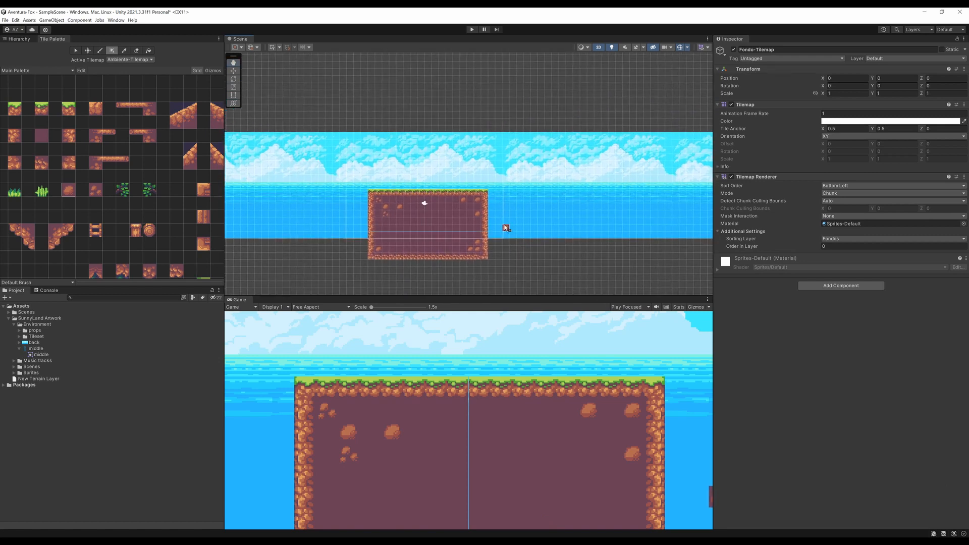
{"action": "middle_click_drag", "start_coordinate": [486, 228], "coordinate": [570, 196]}
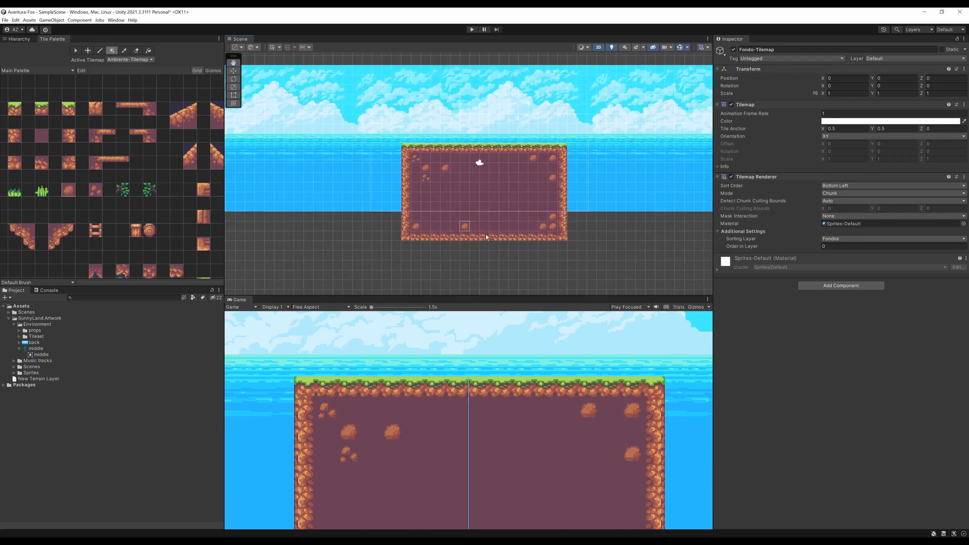
{"action": "scroll", "coordinate": [524, 200], "scroll_direction": "down", "scroll_amount": 6}
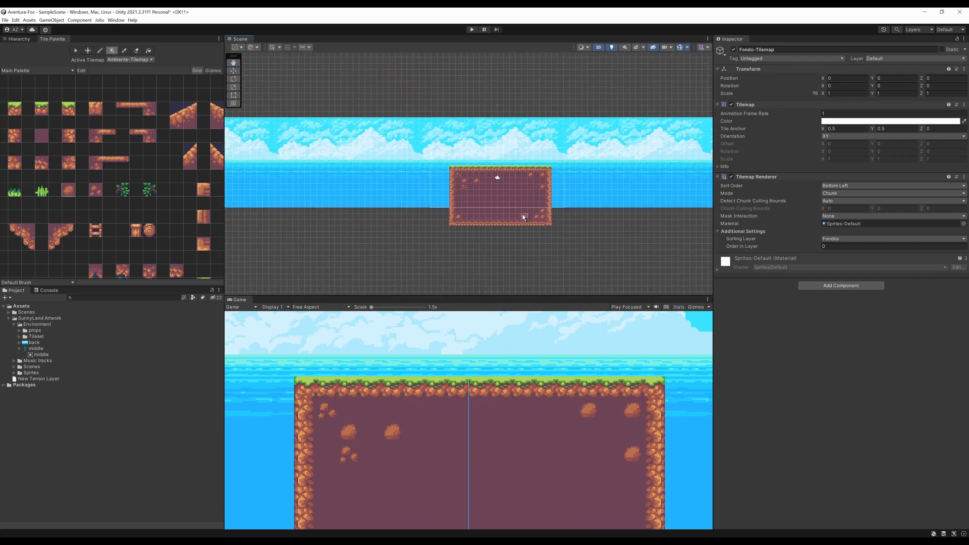
{"action": "left_click_drag", "start_coordinate": [465, 297], "coordinate": [477, 204]}
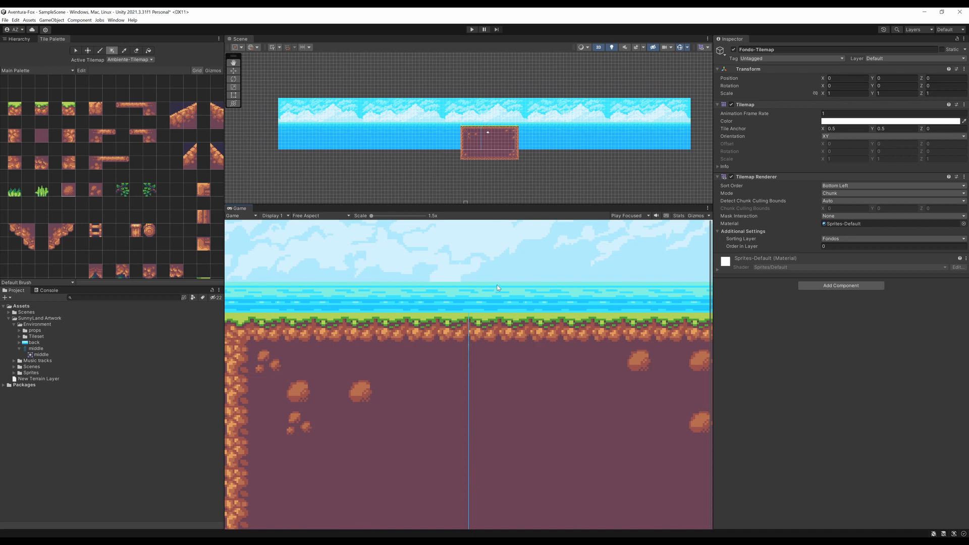
{"action": "scroll", "coordinate": [482, 171], "scroll_direction": "up", "scroll_amount": 5}
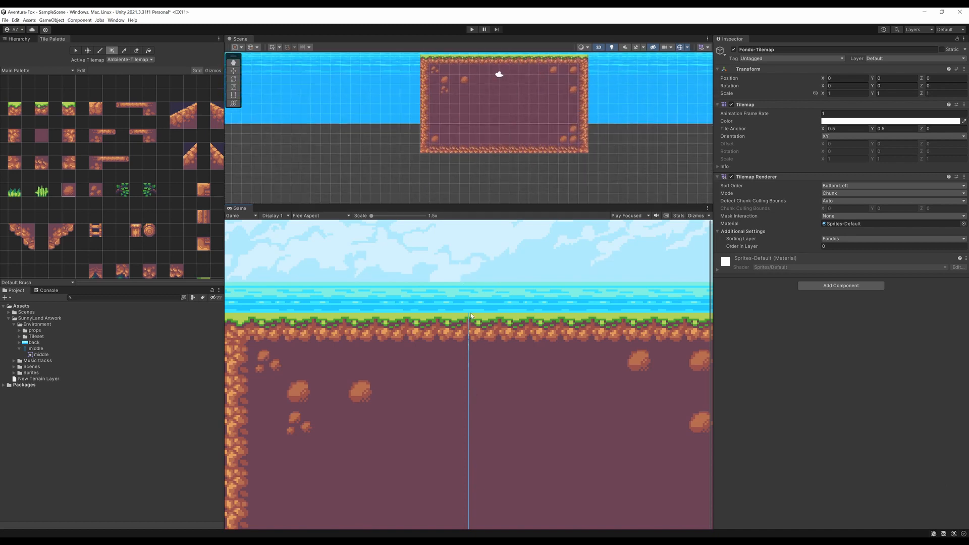
{"action": "left_click_drag", "start_coordinate": [488, 204], "coordinate": [479, 279]}
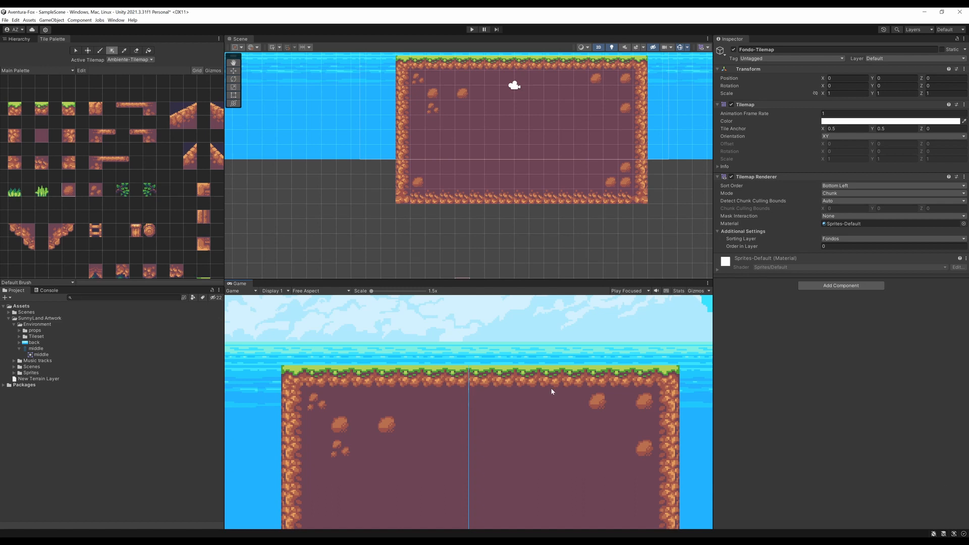
{"action": "scroll", "coordinate": [477, 400], "scroll_direction": "up", "scroll_amount": 4}
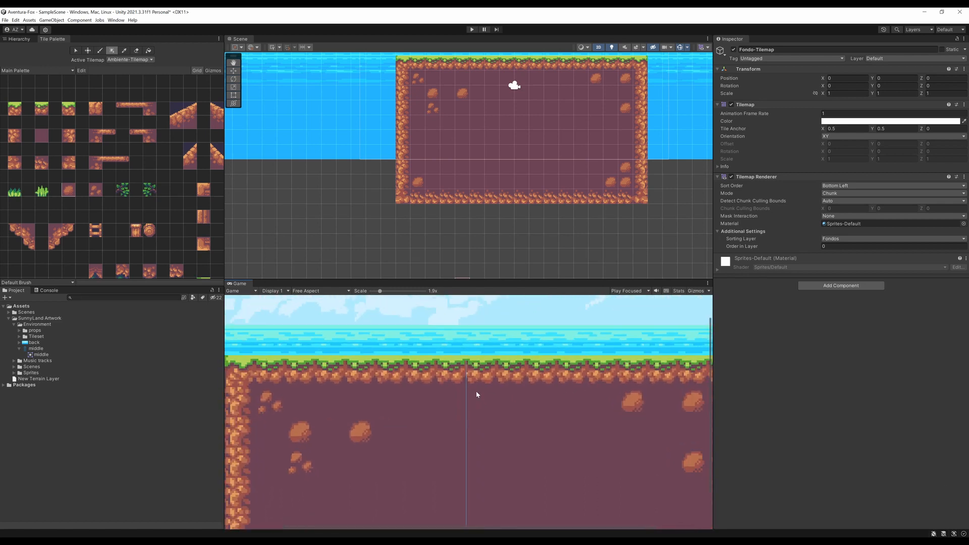
{"action": "scroll", "coordinate": [476, 394], "scroll_direction": "down", "scroll_amount": 3}
{"action": "middle_click_drag", "start_coordinate": [492, 417], "coordinate": [518, 384]}
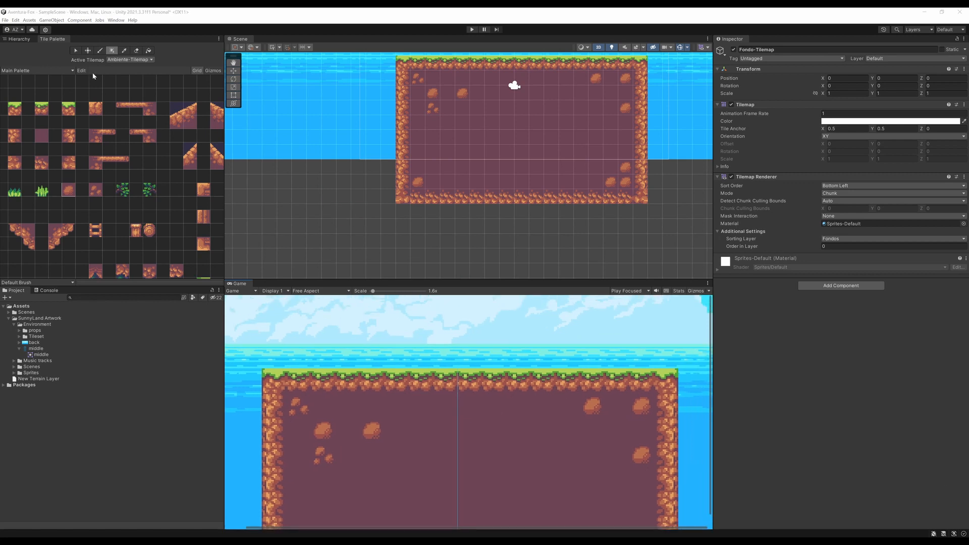
Step: Set the Grid object's Cell Gap to -0.001 on both X and Y
{"action": "left_click", "coordinate": [17, 40]}
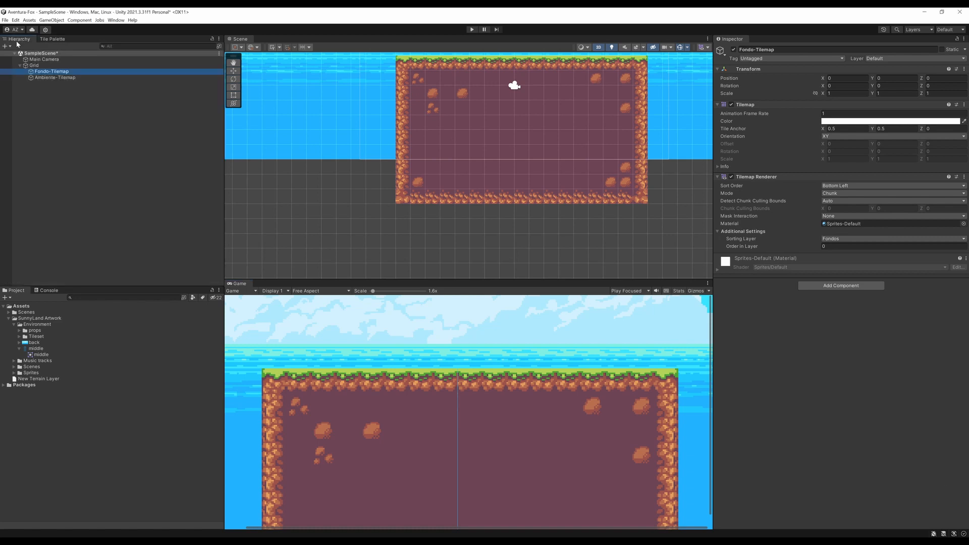
{"action": "left_click", "coordinate": [34, 65]}
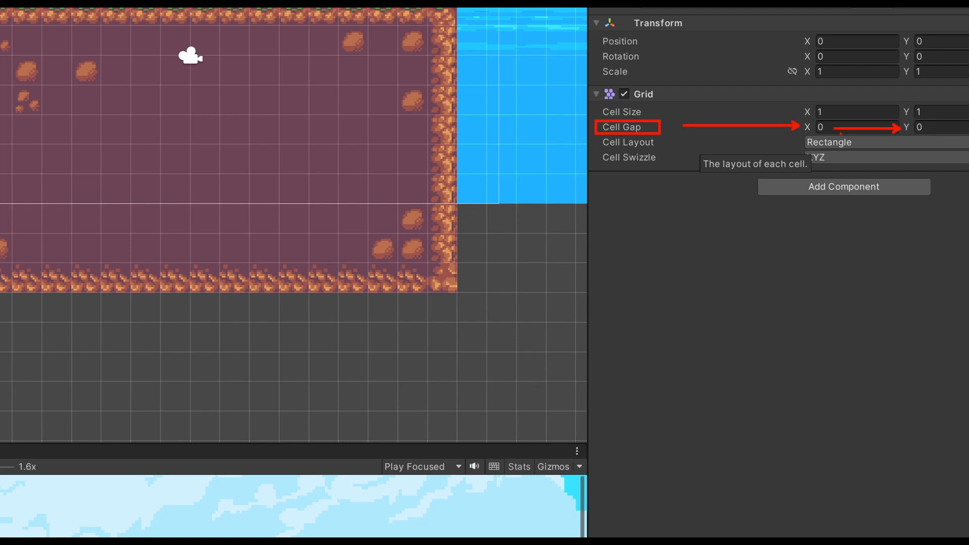
{"action": "left_click", "coordinate": [842, 125]}
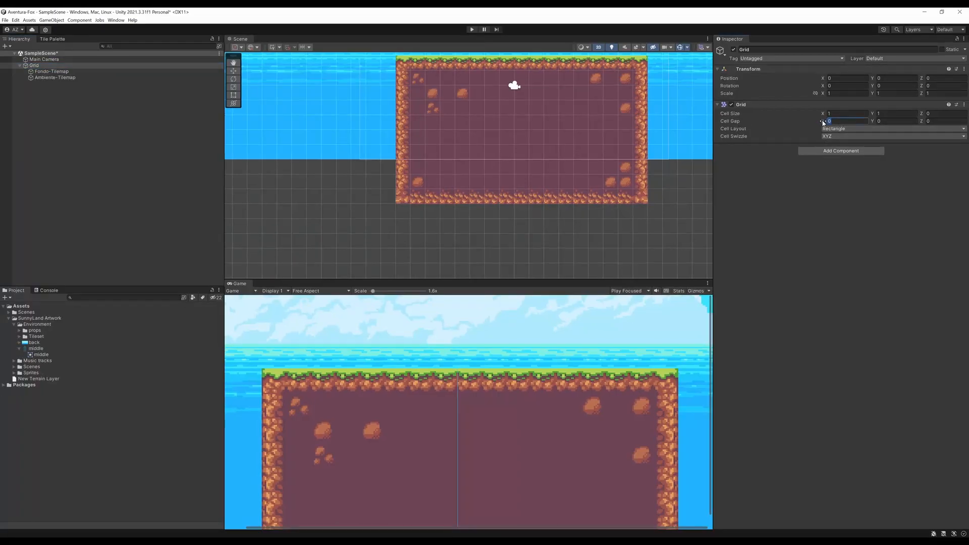
{"action": "type", "text": "-0.001"}
{"action": "key", "text": "Tab"}
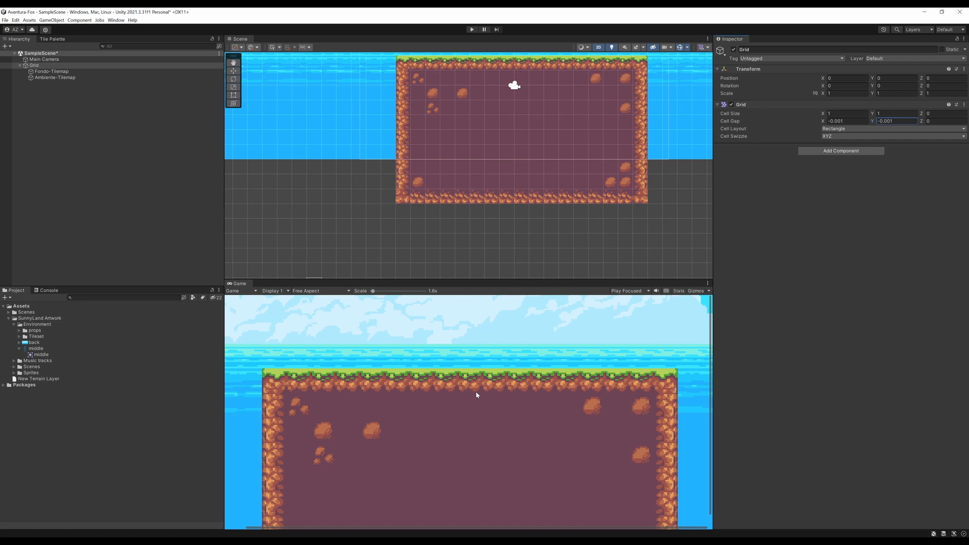
{"action": "scroll", "coordinate": [471, 377], "scroll_direction": "down", "scroll_amount": 1}
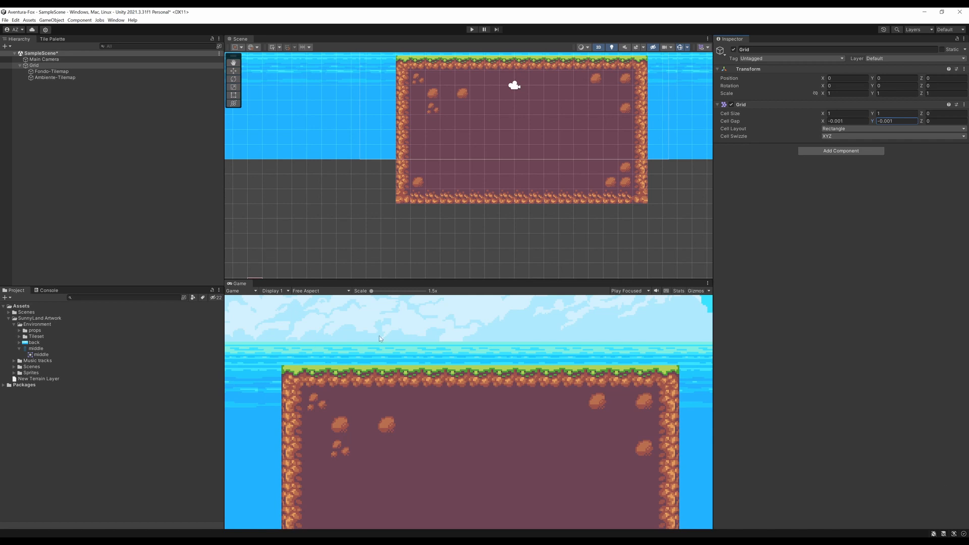
Step: Select a 24 by 14 cell area around the ground block on Ambiente-Tilemap and move it down to grid position -11, -15
{"action": "scroll", "coordinate": [523, 228], "scroll_direction": "down", "scroll_amount": 5}
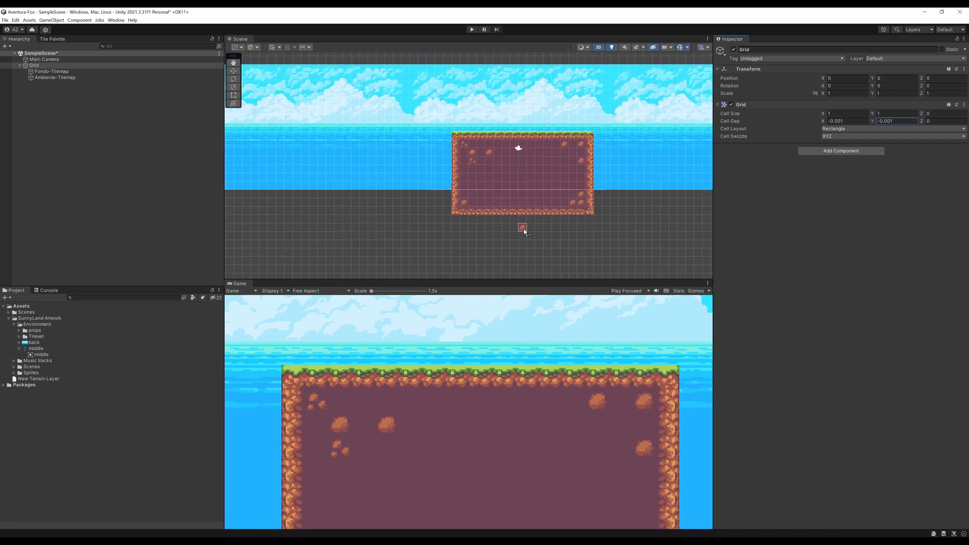
{"action": "left_click", "coordinate": [53, 39]}
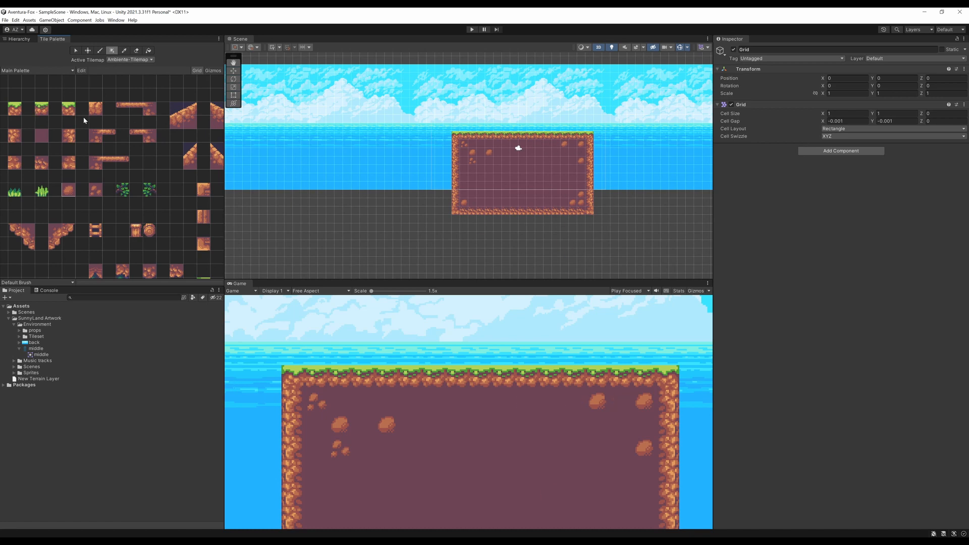
{"action": "middle_click_drag", "start_coordinate": [96, 80], "coordinate": [90, 87]}
{"action": "left_click", "coordinate": [76, 51]}
{"action": "left_click_drag", "start_coordinate": [437, 192], "coordinate": [625, 240]}
{"action": "key", "text": "m"}
{"action": "left_click_drag", "start_coordinate": [541, 167], "coordinate": [535, 198]}
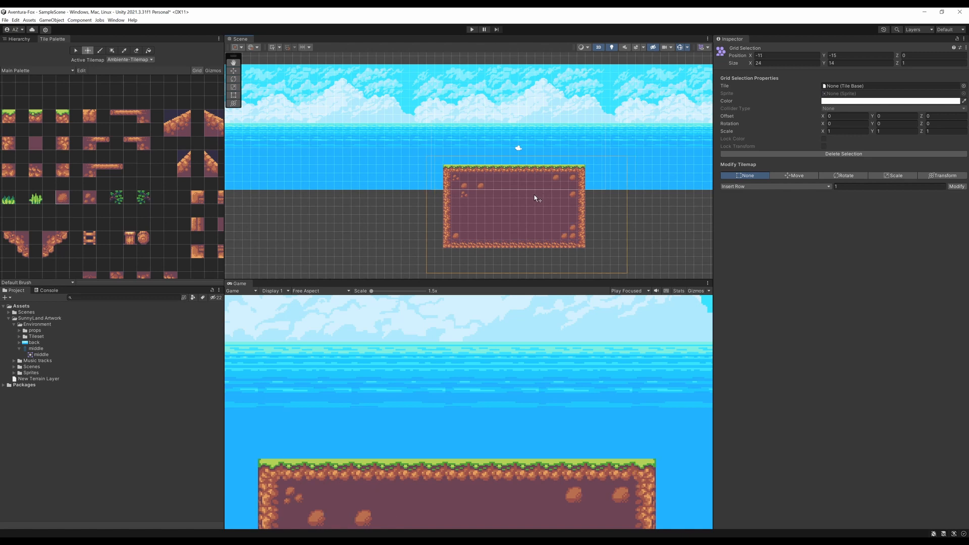
Step: Make Fondo-Tilemap active, select a 133 by 22 cell area covering the whole background, and move it down to grid position -67, -12
{"action": "scroll", "coordinate": [614, 214], "scroll_direction": "down", "scroll_amount": 5}
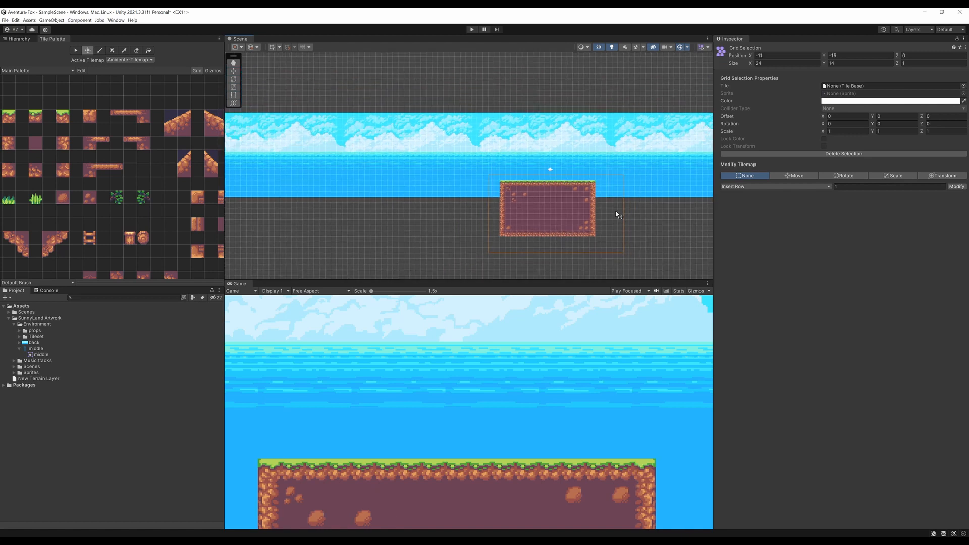
{"action": "scroll", "coordinate": [621, 213], "scroll_direction": "down", "scroll_amount": 2}
{"action": "middle_click_drag", "start_coordinate": [627, 209], "coordinate": [515, 210]}
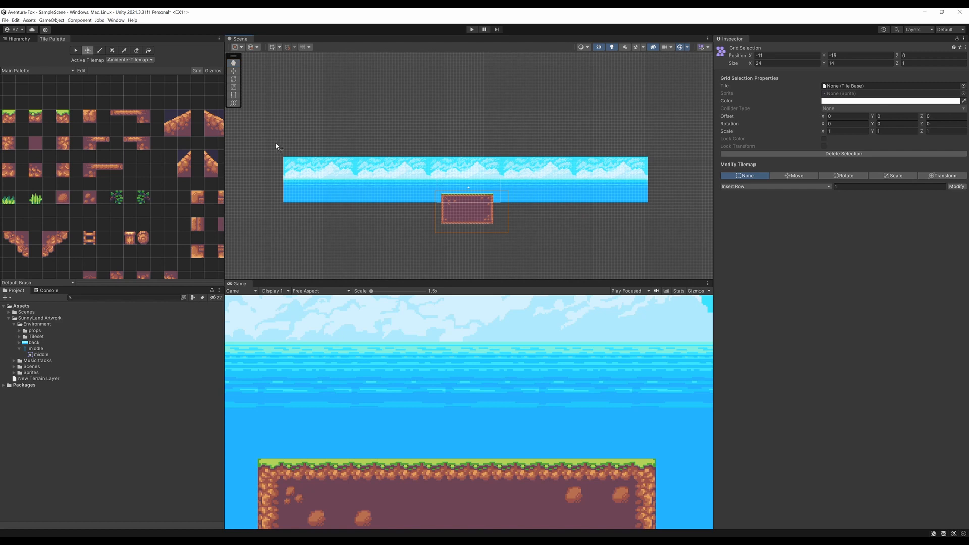
{"action": "left_click", "coordinate": [121, 60]}
{"action": "left_click", "coordinate": [130, 74]}
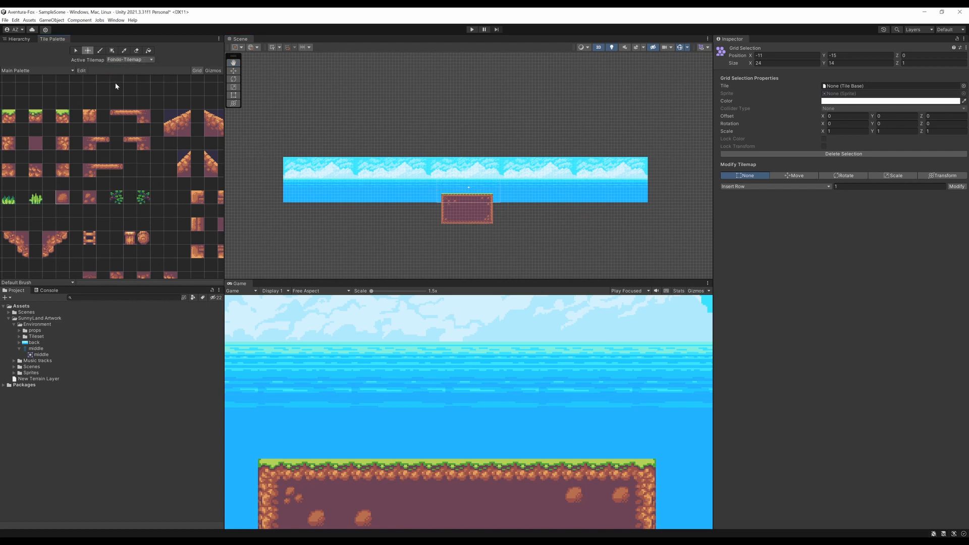
{"action": "left_click", "coordinate": [75, 52]}
{"action": "left_click_drag", "start_coordinate": [271, 147], "coordinate": [668, 208]}
{"action": "left_click", "coordinate": [88, 50]}
{"action": "left_click_drag", "start_coordinate": [511, 170], "coordinate": [509, 185]}
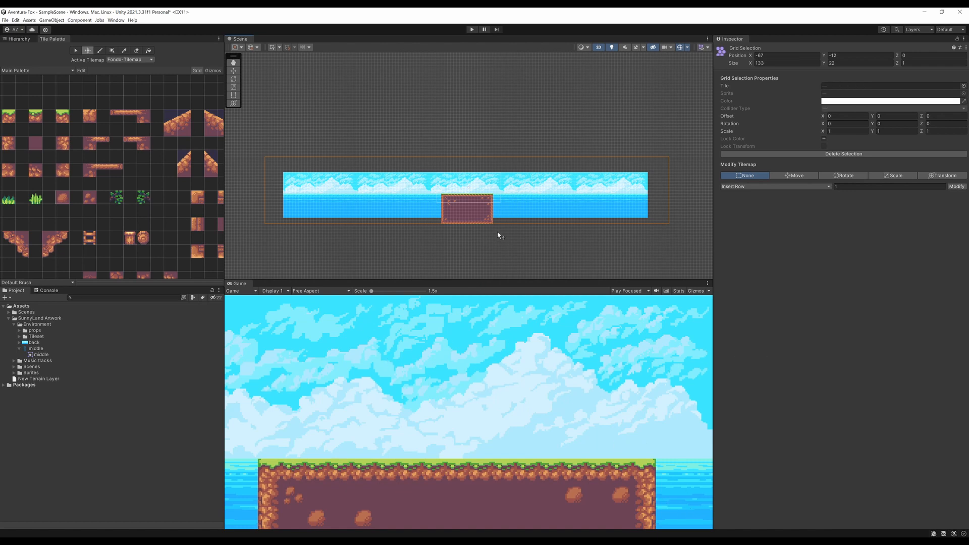
Step: Dock the Game view as a tab beside the Scene view and return to the enlarged Scene view
{"action": "scroll", "coordinate": [505, 213], "scroll_direction": "up", "scroll_amount": 6}
{"action": "scroll", "coordinate": [504, 213], "scroll_direction": "down", "scroll_amount": 2}
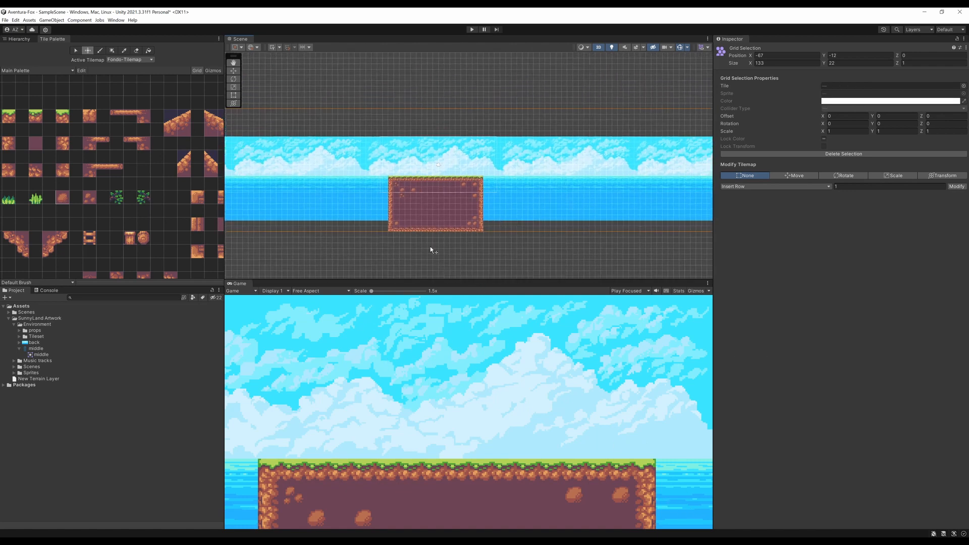
{"action": "left_click_drag", "start_coordinate": [240, 286], "coordinate": [266, 41]}
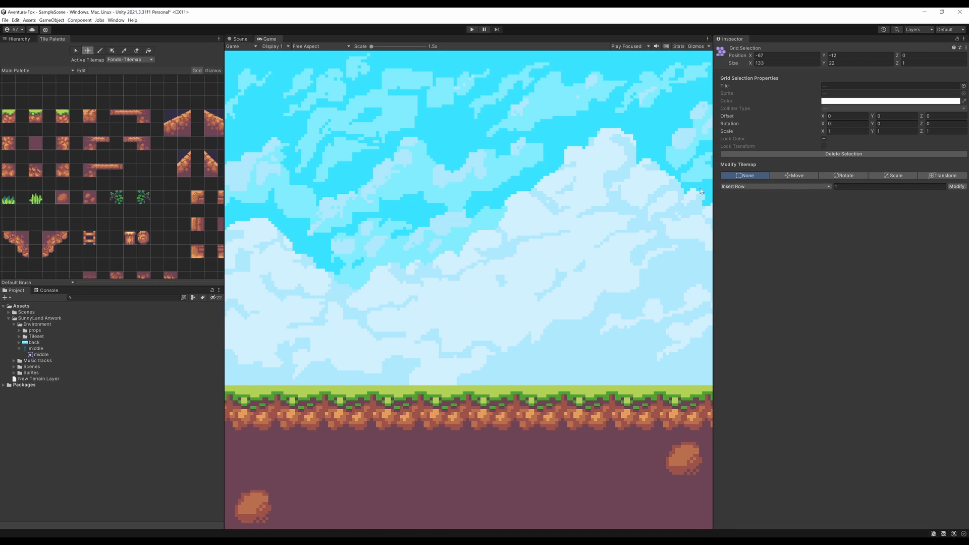
{"action": "left_click", "coordinate": [240, 39]}
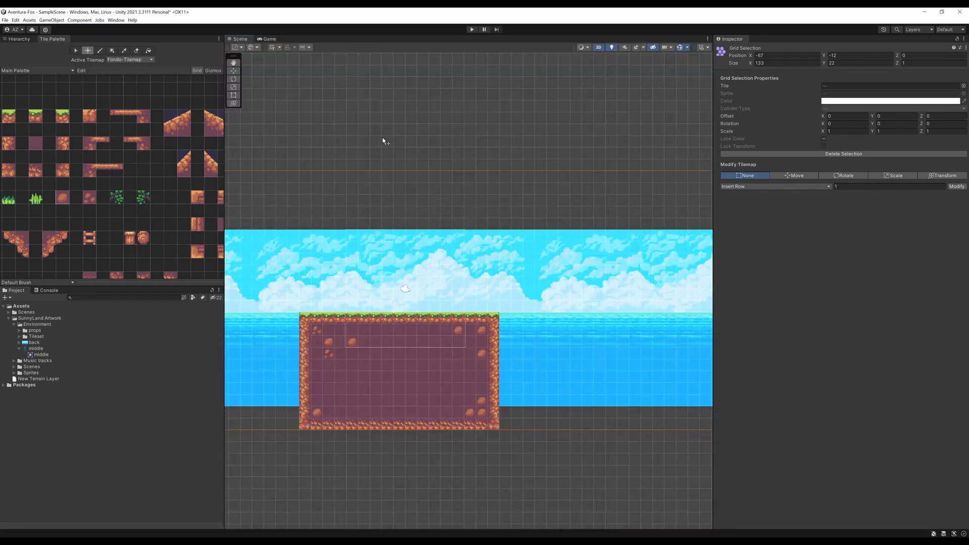
Step: Examine how the ground block and the repeated background line up across the level in the Scene view
{"action": "scroll", "coordinate": [492, 317], "scroll_direction": "down", "scroll_amount": 1}
{"action": "scroll", "coordinate": [492, 317], "scroll_direction": "down", "scroll_amount": 3}
{"action": "mouse_move", "coordinate": [444, 361]}
{"action": "middle_mouse_down"}
{"action": "mouse_move", "coordinate": [536, 296]}
{"action": "mouse_move", "coordinate": [402, 320]}
{"action": "mouse_move", "coordinate": [446, 326]}
{"action": "mouse_move", "coordinate": [447, 357]}
{"action": "middle_mouse_up"}
{"action": "scroll", "coordinate": [549, 310], "scroll_direction": "up", "scroll_amount": 2}
{"action": "scroll", "coordinate": [549, 310], "scroll_direction": "up", "scroll_amount": 1}
{"action": "scroll", "coordinate": [418, 323], "scroll_direction": "up", "scroll_amount": 1}
{"action": "scroll", "coordinate": [438, 321], "scroll_direction": "down", "scroll_amount": 4}
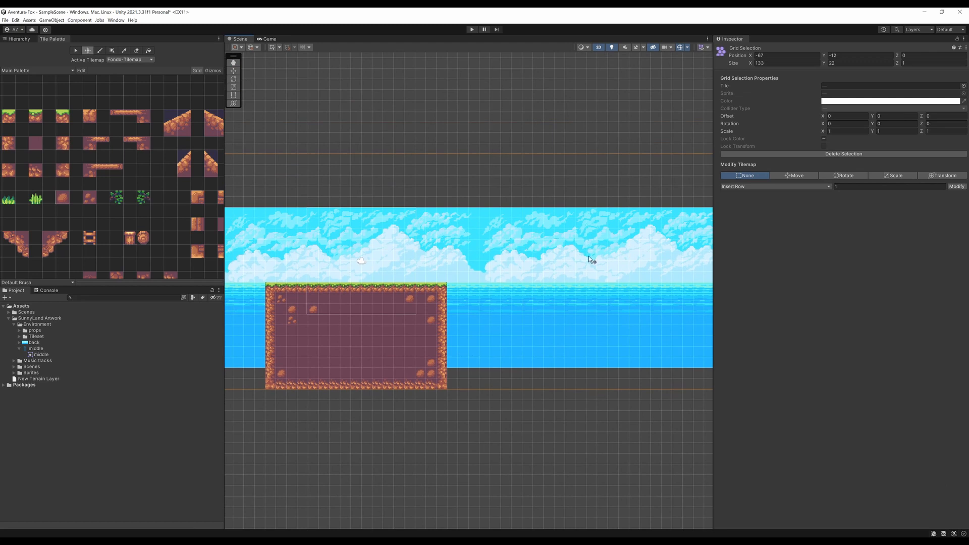
{"action": "scroll", "coordinate": [540, 290], "scroll_direction": "down", "scroll_amount": 5}
{"action": "middle_click_drag", "start_coordinate": [448, 323], "coordinate": [608, 327]}
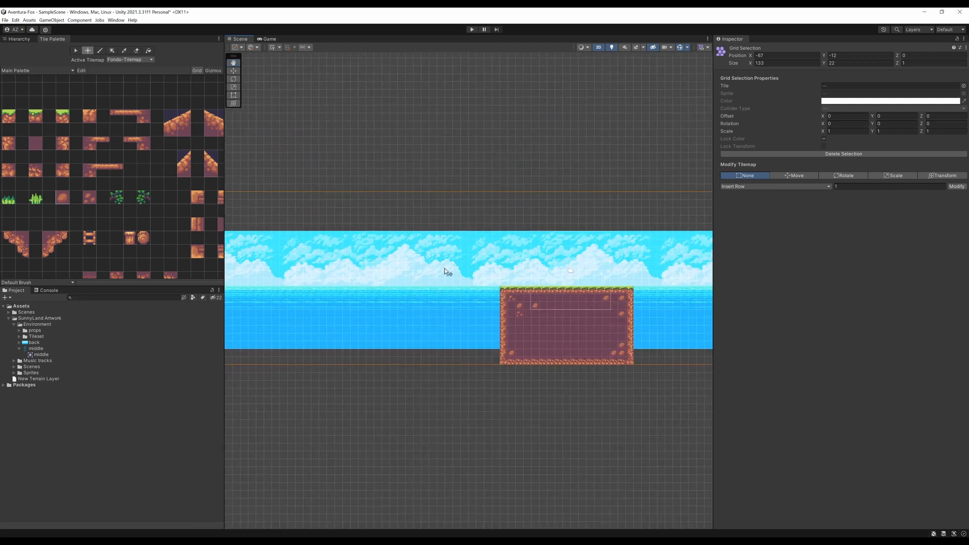
{"action": "scroll", "coordinate": [408, 320], "scroll_direction": "up", "scroll_amount": 2}
{"action": "scroll", "coordinate": [379, 279], "scroll_direction": "down", "scroll_amount": 2}
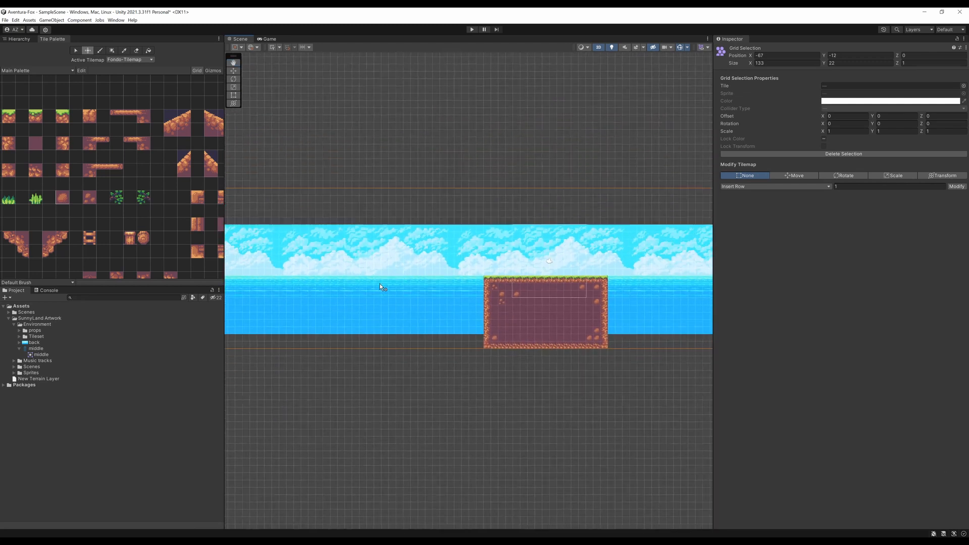
{"action": "scroll", "coordinate": [383, 314], "scroll_direction": "up", "scroll_amount": 2}
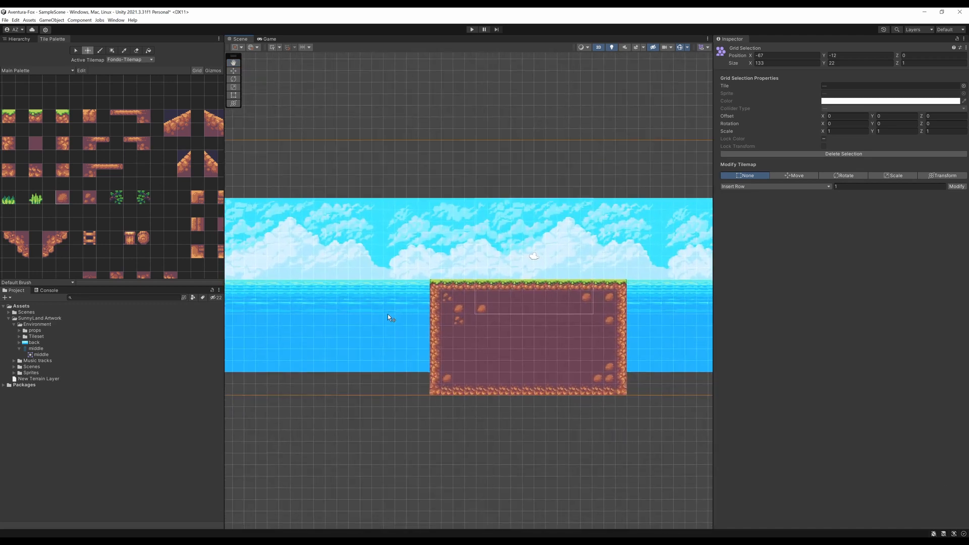
{"action": "scroll", "coordinate": [387, 314], "scroll_direction": "up", "scroll_amount": 1}
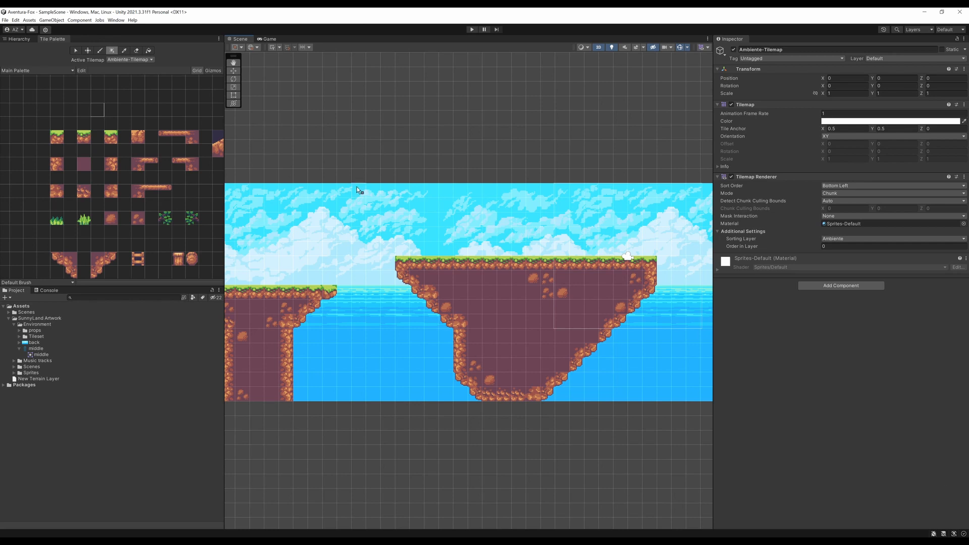
Step: Inspect the finished terrain platforms one by one, from the pillar-shaped island at the level's start to the stepped block farther along
{"action": "middle_click_drag", "start_coordinate": [162, 223], "coordinate": [118, 189]}
{"action": "middle_click_drag", "start_coordinate": [297, 283], "coordinate": [533, 264]}
{"action": "scroll", "coordinate": [507, 297], "scroll_direction": "up", "scroll_amount": 10}
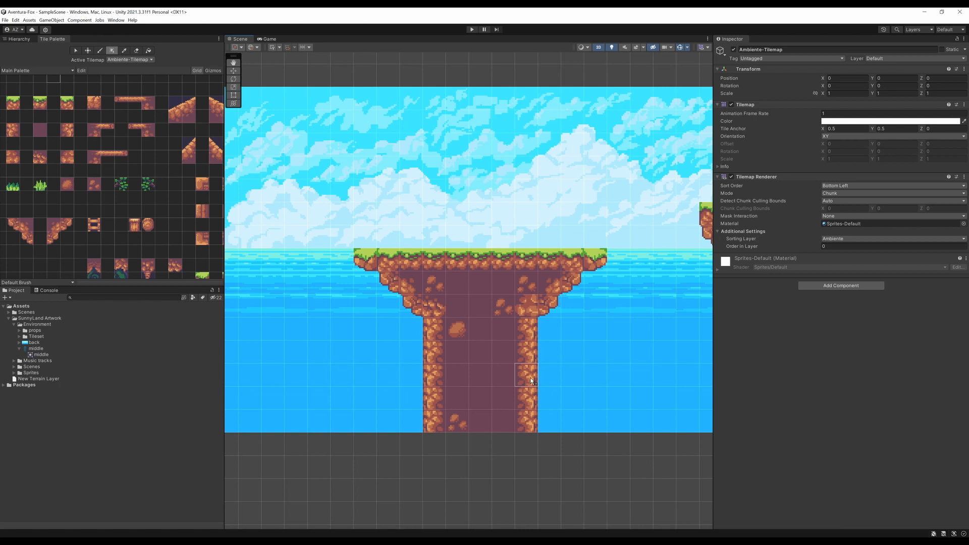
{"action": "scroll", "coordinate": [482, 304], "scroll_direction": "down", "scroll_amount": 7}
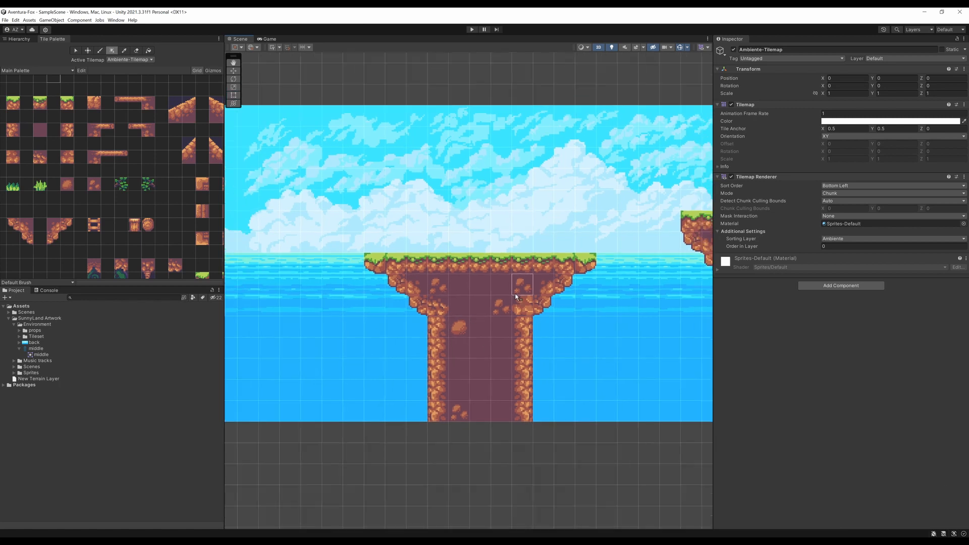
{"action": "middle_click_drag", "start_coordinate": [691, 294], "coordinate": [407, 264]}
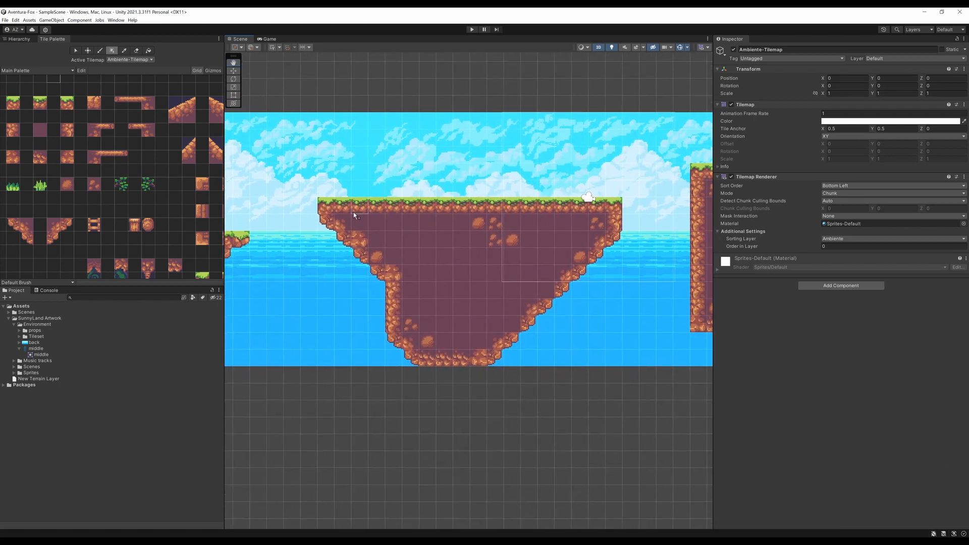
{"action": "scroll", "coordinate": [404, 293], "scroll_direction": "down", "scroll_amount": 2}
{"action": "middle_click_drag", "start_coordinate": [619, 236], "coordinate": [307, 220]}
{"action": "scroll", "coordinate": [502, 228], "scroll_direction": "up", "scroll_amount": 3}
{"action": "scroll", "coordinate": [503, 230], "scroll_direction": "up", "scroll_amount": 1}
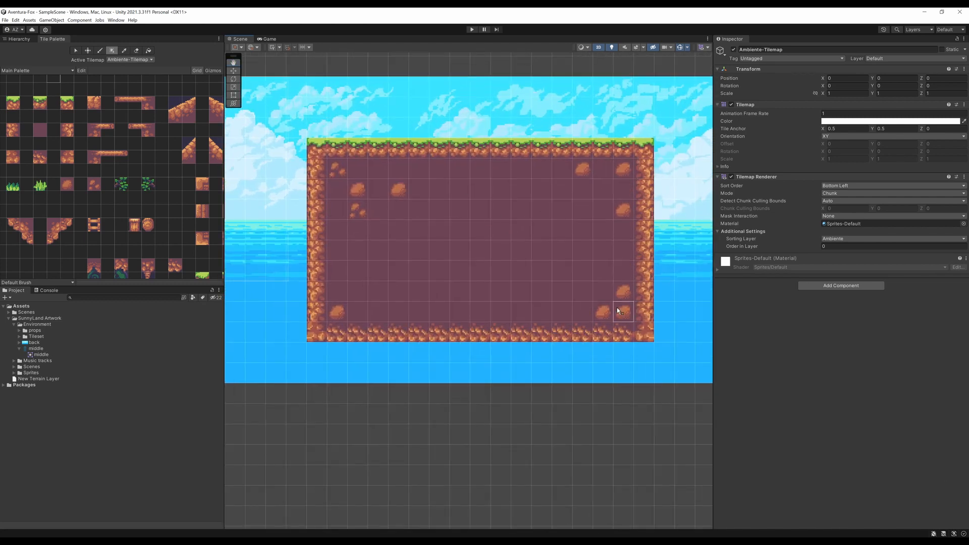
{"action": "scroll", "coordinate": [620, 208], "scroll_direction": "down", "scroll_amount": 10}
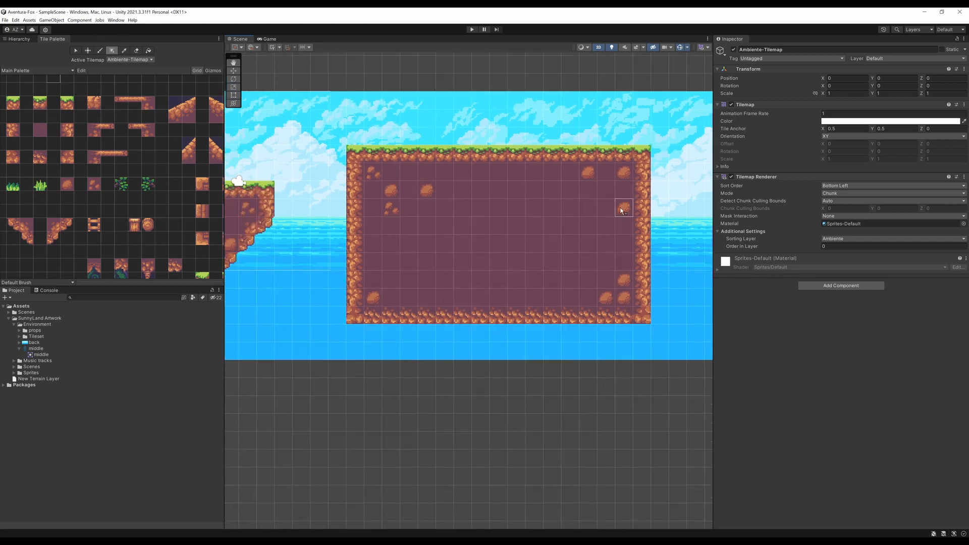
{"action": "middle_click_drag", "start_coordinate": [633, 220], "coordinate": [393, 250]}
{"action": "middle_click_drag", "start_coordinate": [534, 266], "coordinate": [446, 255]}
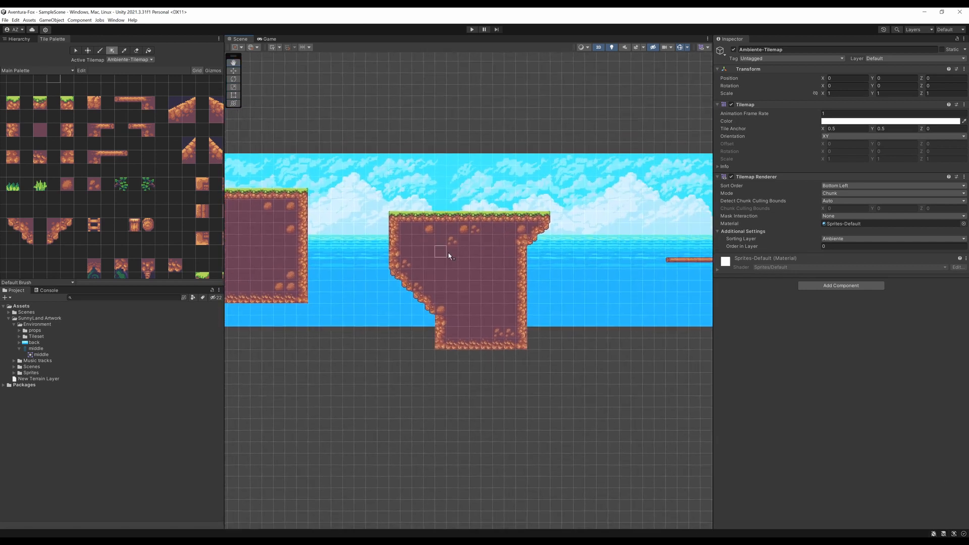
{"action": "scroll", "coordinate": [454, 256], "scroll_direction": "up", "scroll_amount": 5}
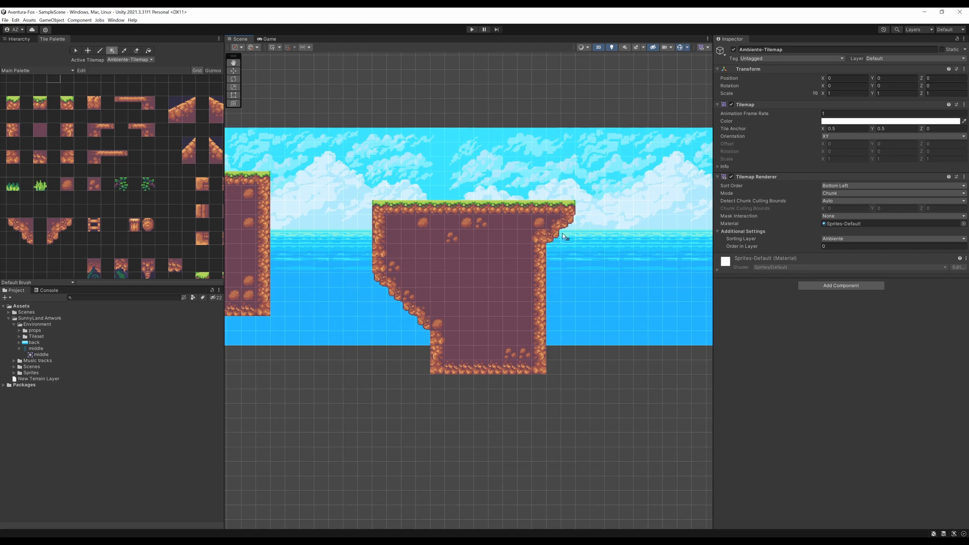
Step: Compare the stepped block's sloped edges with the palette's diagonal corner tiles and follow the level to the long thin ledge
{"action": "scroll", "coordinate": [18, 229], "scroll_direction": "up", "scroll_amount": 6}
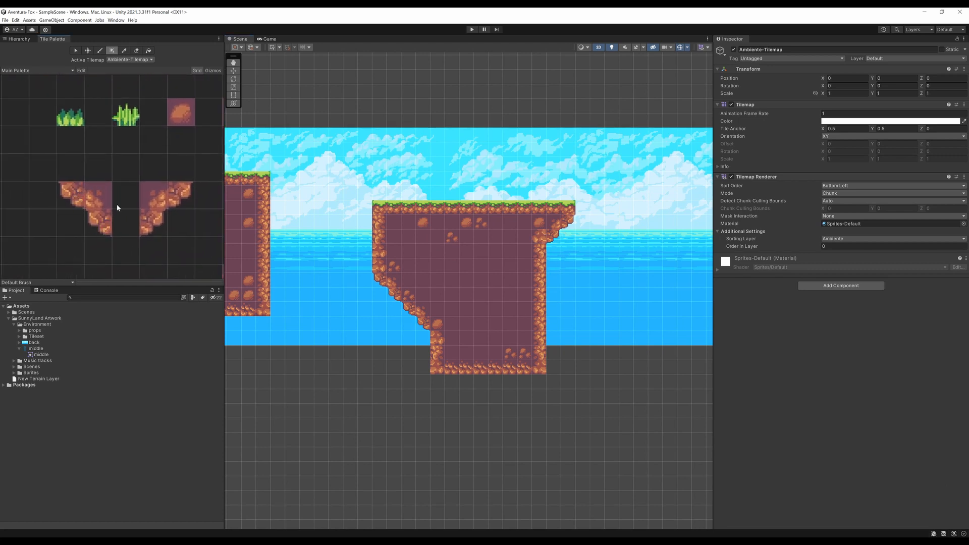
{"action": "scroll", "coordinate": [171, 204], "scroll_direction": "down", "scroll_amount": 2}
{"action": "scroll", "coordinate": [555, 217], "scroll_direction": "down", "scroll_amount": 3}
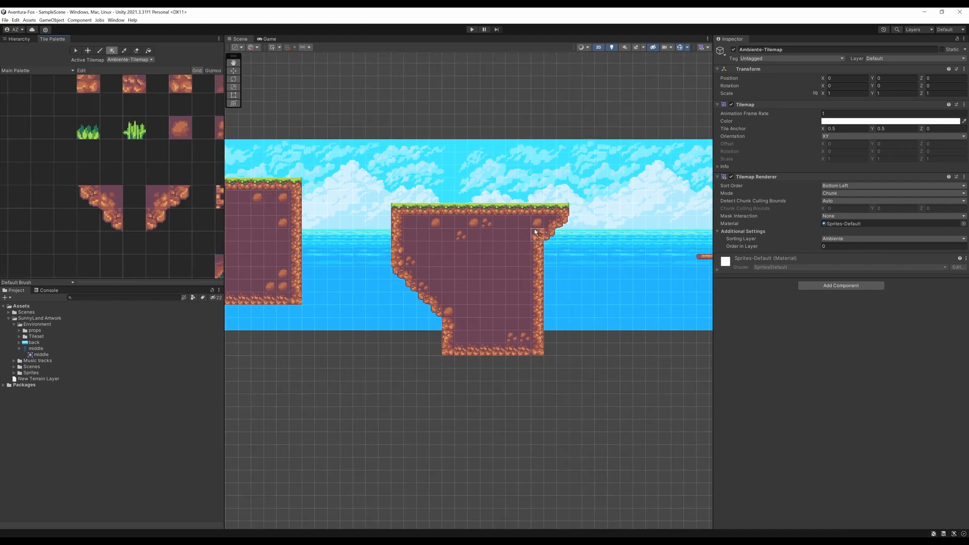
{"action": "scroll", "coordinate": [565, 237], "scroll_direction": "down", "scroll_amount": 3}
{"action": "middle_click_drag", "start_coordinate": [600, 252], "coordinate": [416, 254]}
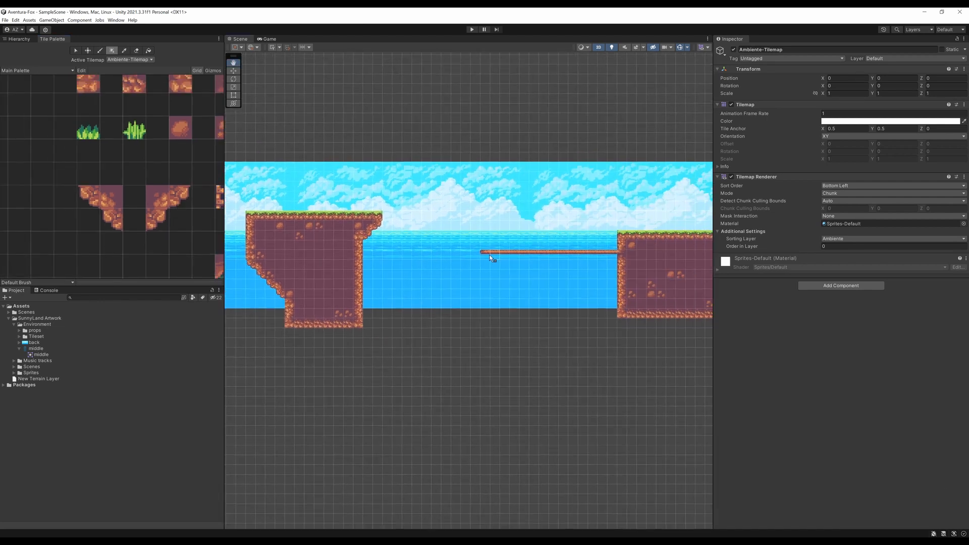
{"action": "middle_click_drag", "start_coordinate": [594, 270], "coordinate": [498, 271]}
{"action": "scroll", "coordinate": [500, 272], "scroll_direction": "up", "scroll_amount": 10}
{"action": "scroll", "coordinate": [505, 271], "scroll_direction": "up", "scroll_amount": 2}
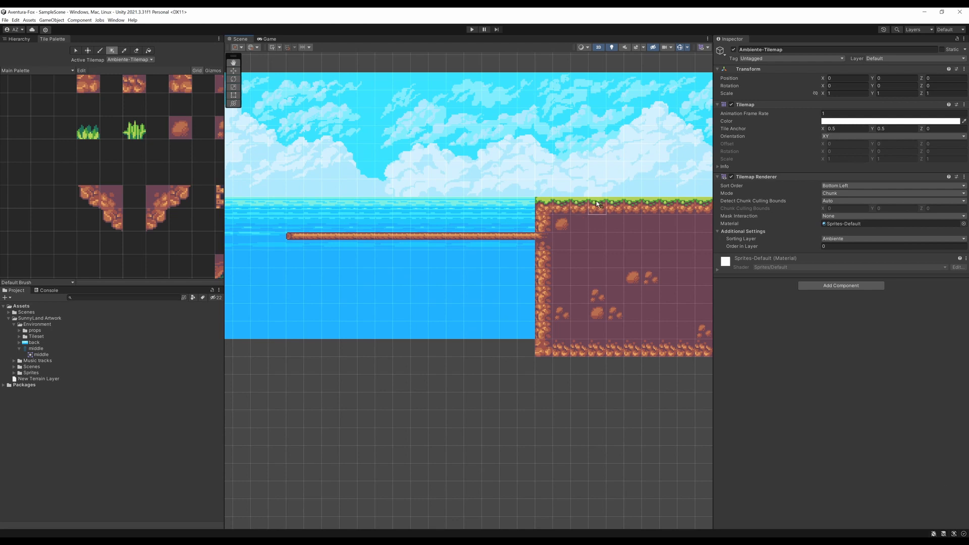
Step: Compare the thin ledge over the water with the palette's ledge tiles and inspect the final block at the level's end
{"action": "scroll", "coordinate": [146, 181], "scroll_direction": "down", "scroll_amount": 5}
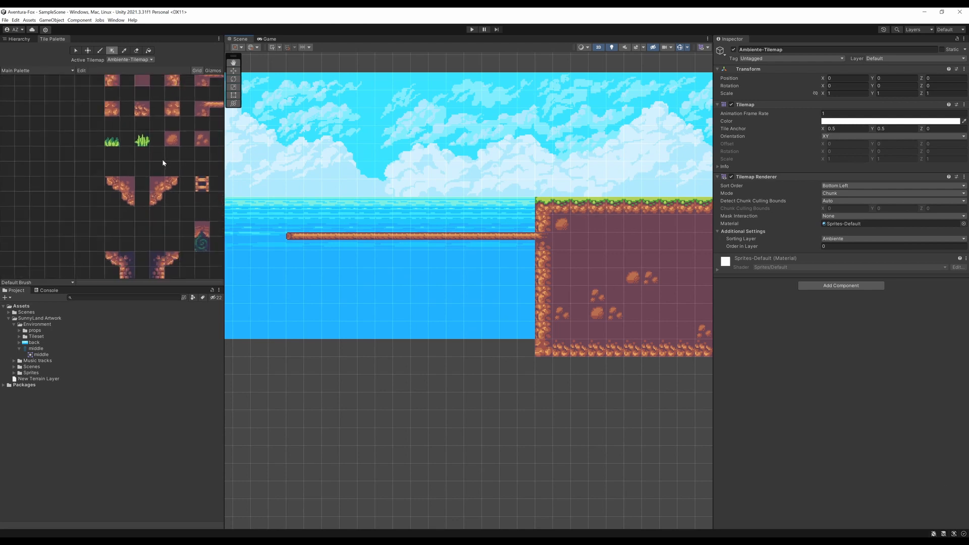
{"action": "middle_click_drag", "start_coordinate": [139, 175], "coordinate": [122, 185]}
{"action": "scroll", "coordinate": [122, 185], "scroll_direction": "up", "scroll_amount": 5}
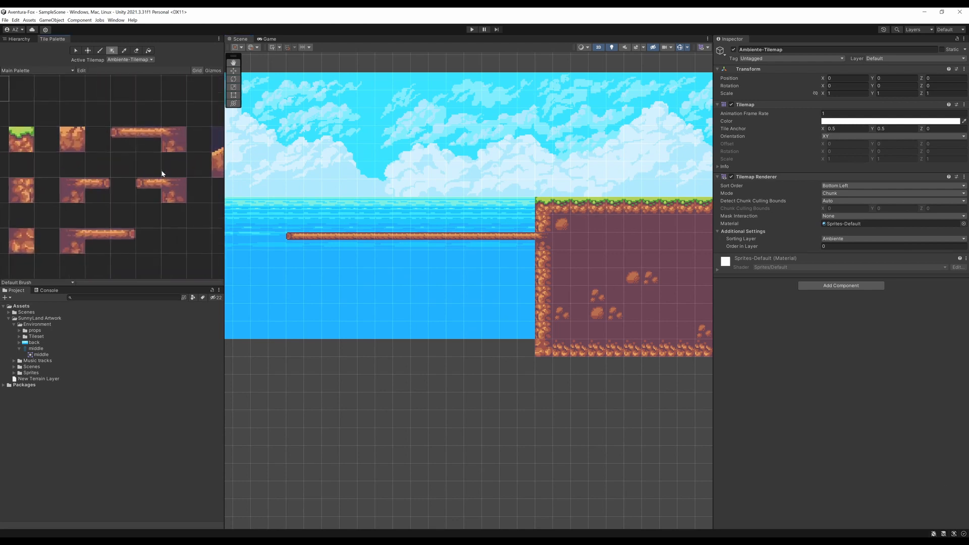
{"action": "scroll", "coordinate": [108, 184], "scroll_direction": "down", "scroll_amount": 4}
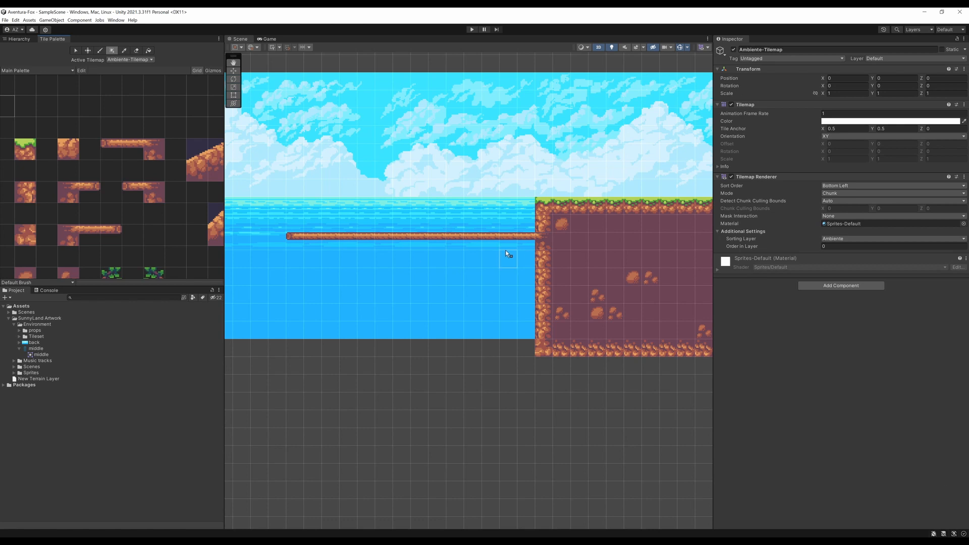
{"action": "scroll", "coordinate": [522, 247], "scroll_direction": "up", "scroll_amount": 2}
{"action": "scroll", "coordinate": [551, 228], "scroll_direction": "down", "scroll_amount": 3}
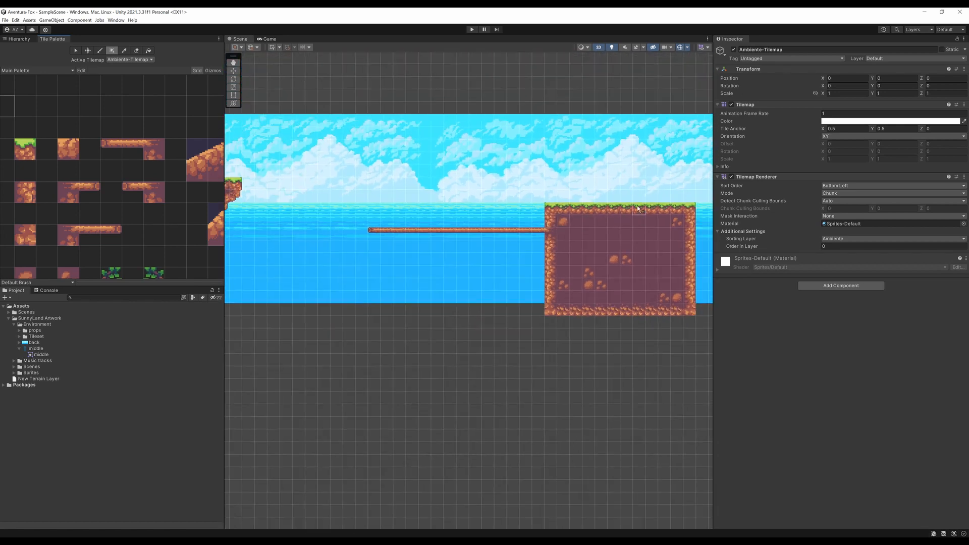
{"action": "scroll", "coordinate": [528, 208], "scroll_direction": "down", "scroll_amount": 2}
{"action": "middle_click_drag", "start_coordinate": [411, 182], "coordinate": [507, 238]}
{"action": "scroll", "coordinate": [454, 225], "scroll_direction": "up", "scroll_amount": 1}
Step: Dock the Game view below the Scene view and make it slightly taller
{"action": "left_click", "coordinate": [268, 39]}
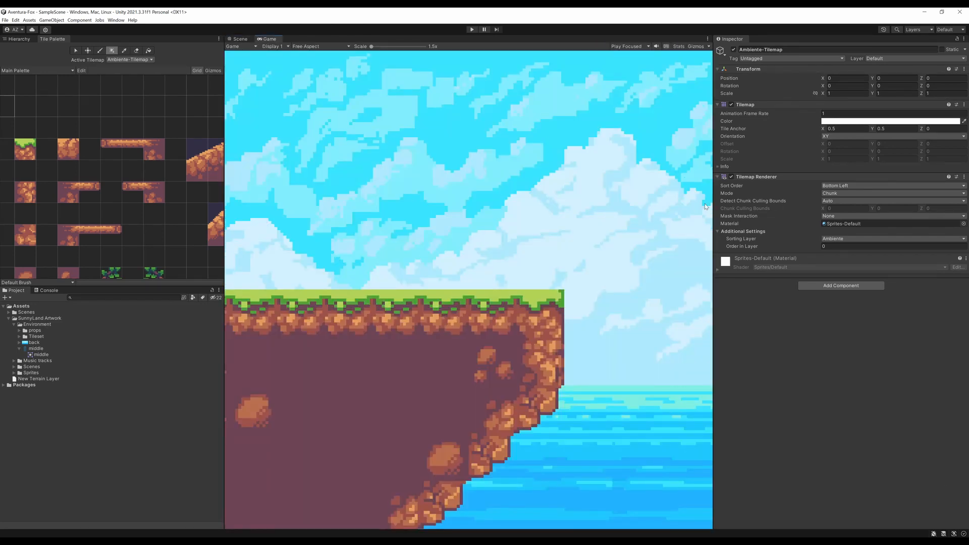
{"action": "left_click_drag", "start_coordinate": [270, 40], "coordinate": [406, 423]}
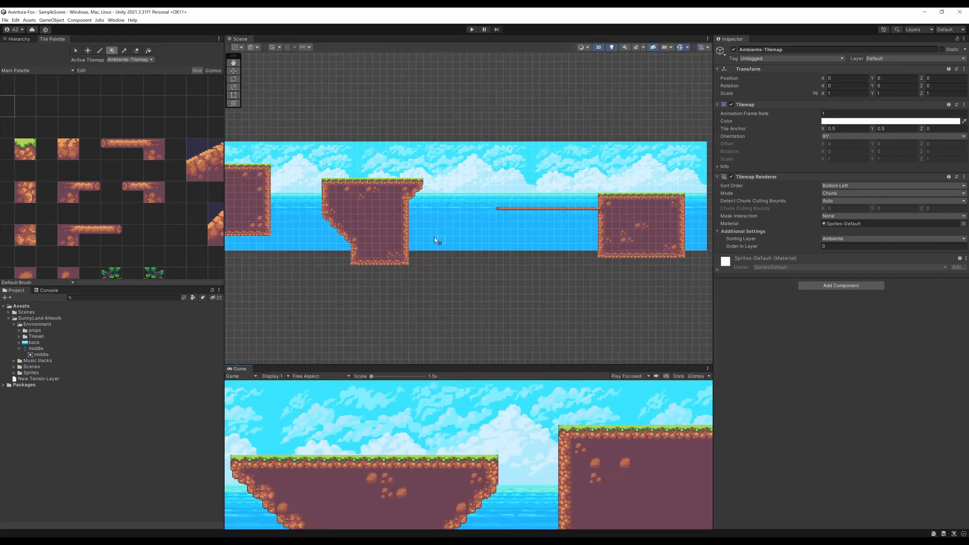
{"action": "scroll", "coordinate": [418, 222], "scroll_direction": "down", "scroll_amount": 1}
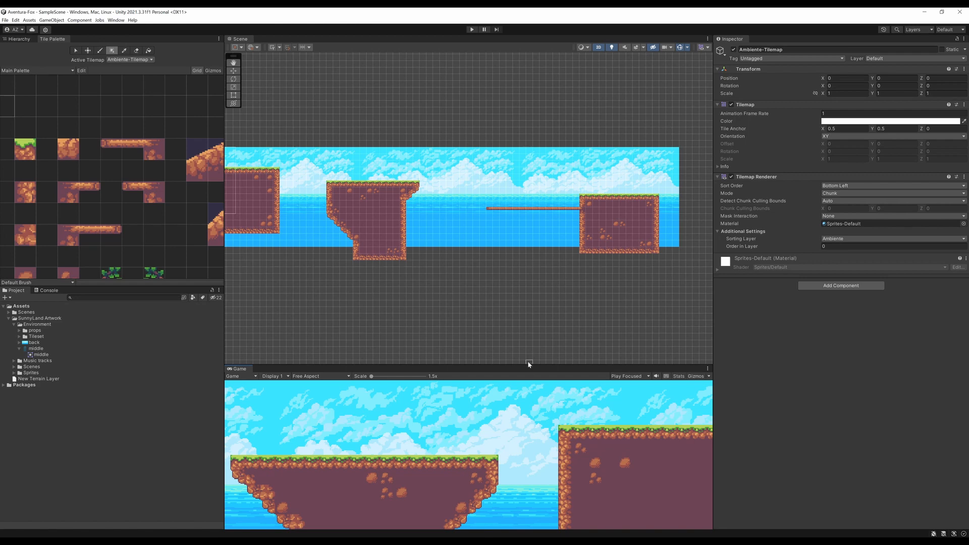
{"action": "left_click_drag", "start_coordinate": [527, 362], "coordinate": [489, 355]}
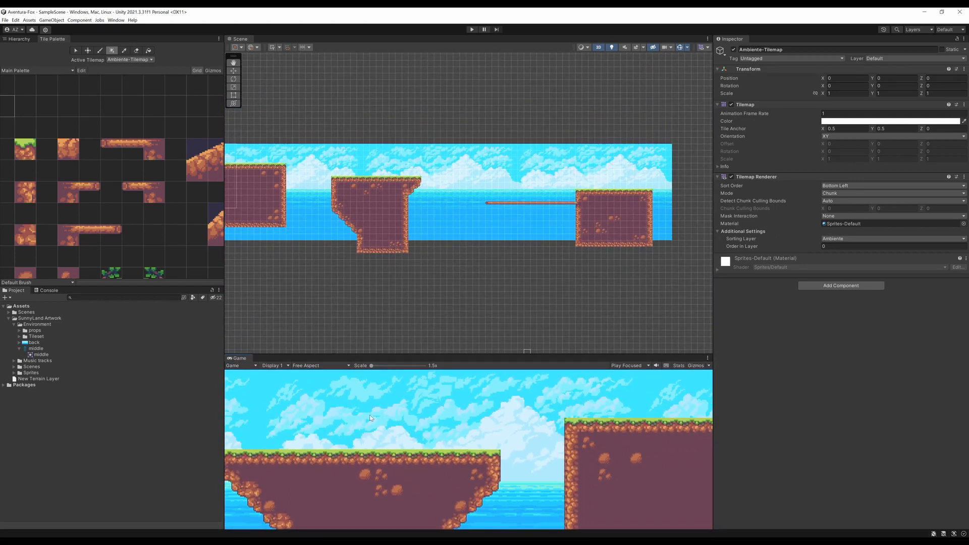
Step: Examine the overall level layout in the Scene view, from the final block back to the large rectangular platform
{"action": "scroll", "coordinate": [384, 186], "scroll_direction": "down", "scroll_amount": 9}
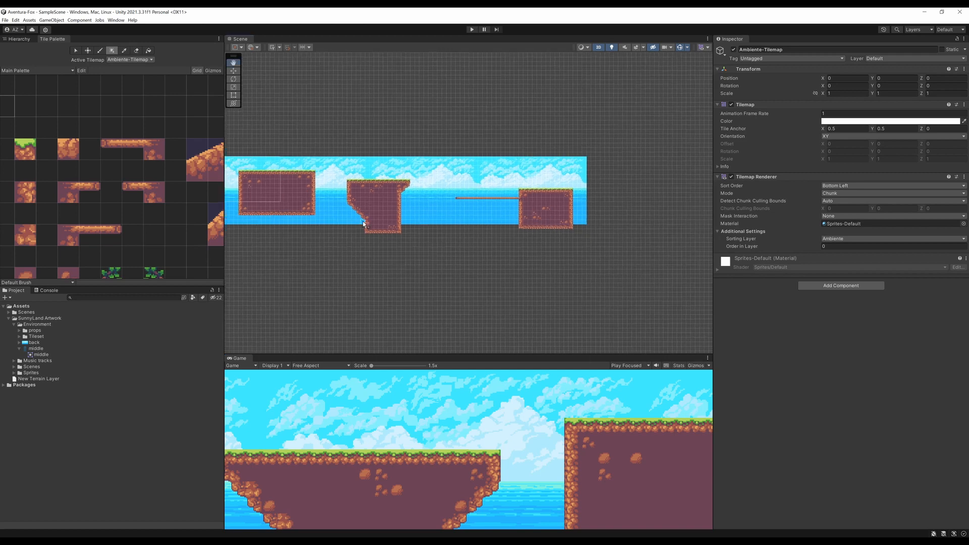
{"action": "middle_click_drag", "start_coordinate": [363, 223], "coordinate": [501, 264]}
{"action": "scroll", "coordinate": [406, 249], "scroll_direction": "up", "scroll_amount": 6}
{"action": "scroll", "coordinate": [405, 246], "scroll_direction": "up", "scroll_amount": 3}
{"action": "middle_click_drag", "start_coordinate": [404, 246], "coordinate": [492, 259]}
{"action": "scroll", "coordinate": [554, 256], "scroll_direction": "down", "scroll_amount": 3}
{"action": "scroll", "coordinate": [484, 250], "scroll_direction": "up", "scroll_amount": 4}
{"action": "scroll", "coordinate": [487, 258], "scroll_direction": "up", "scroll_amount": 1}
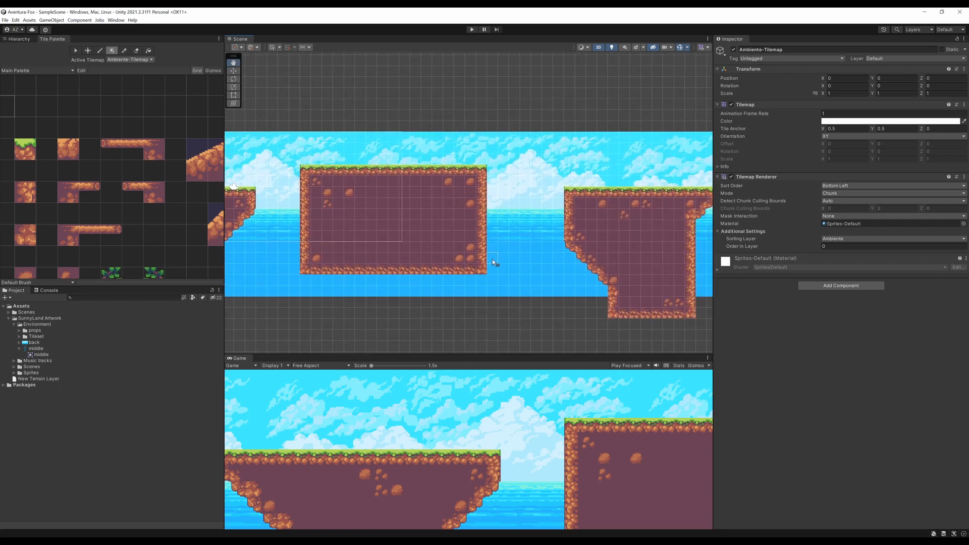